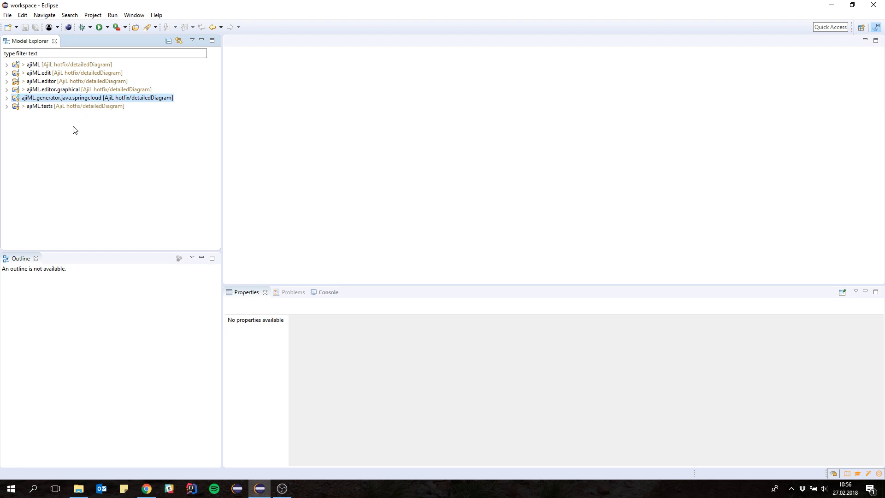
Step: Run the ajiML.editor.graphical project as an Eclipse Application
{"action": "left_click", "coordinate": [60, 91]}
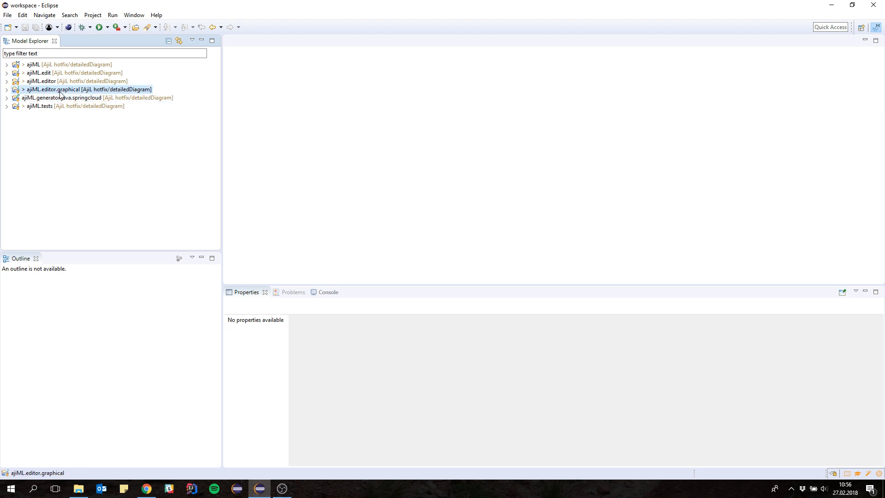
{"action": "left_click", "coordinate": [58, 99]}
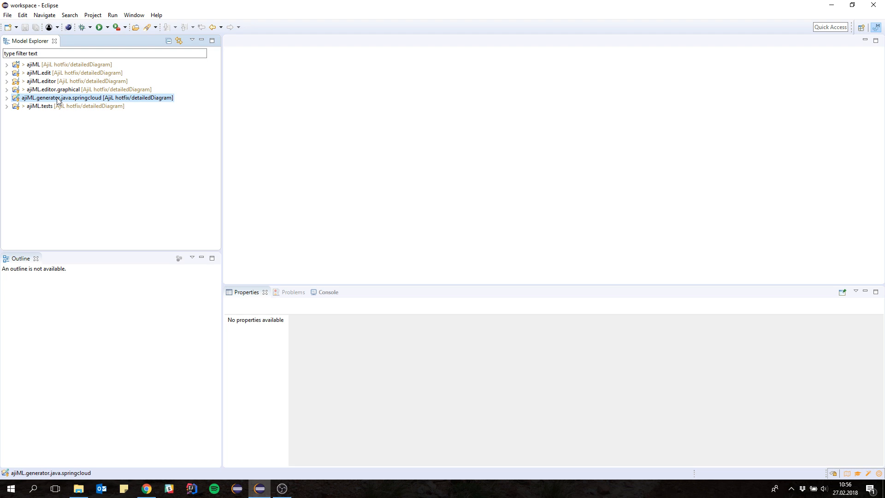
{"action": "left_click", "coordinate": [62, 90]}
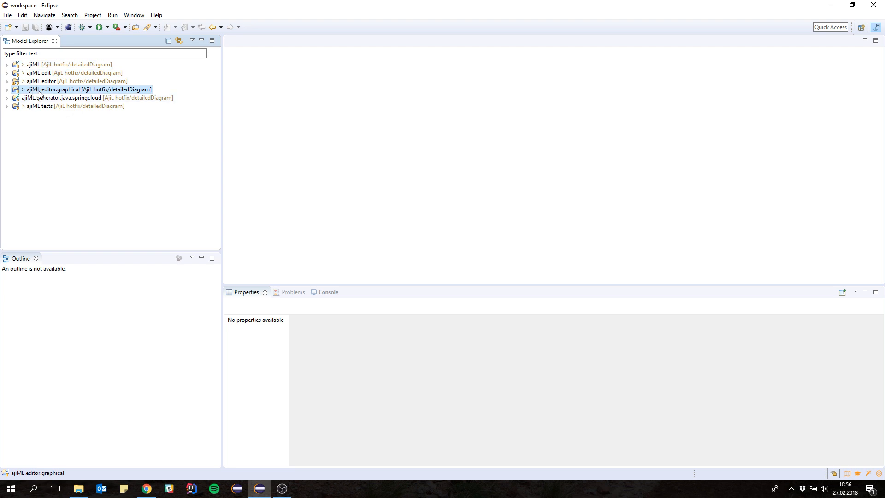
{"action": "right_click", "coordinate": [40, 91]}
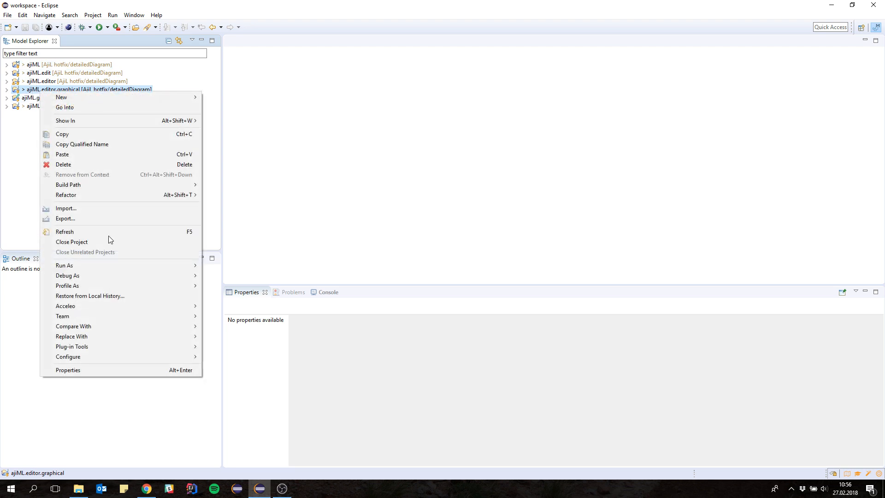
{"action": "mouse_move", "coordinate": [155, 270]}
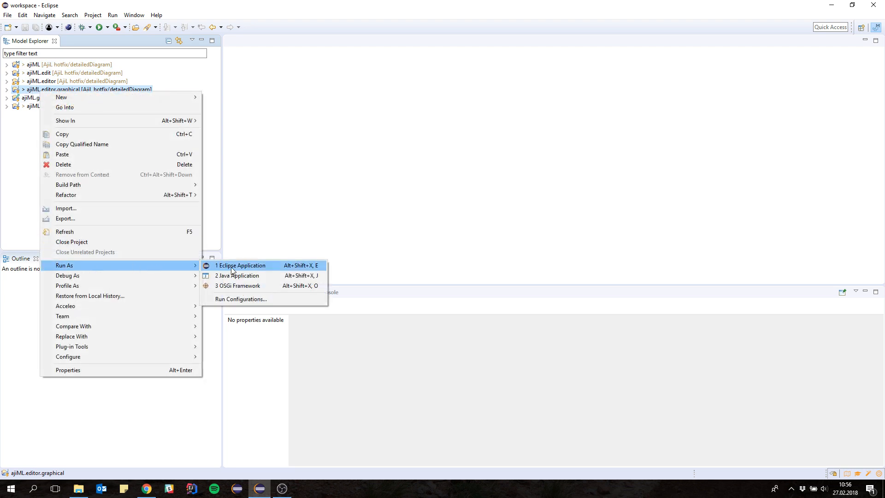
{"action": "left_click", "coordinate": [228, 268]}
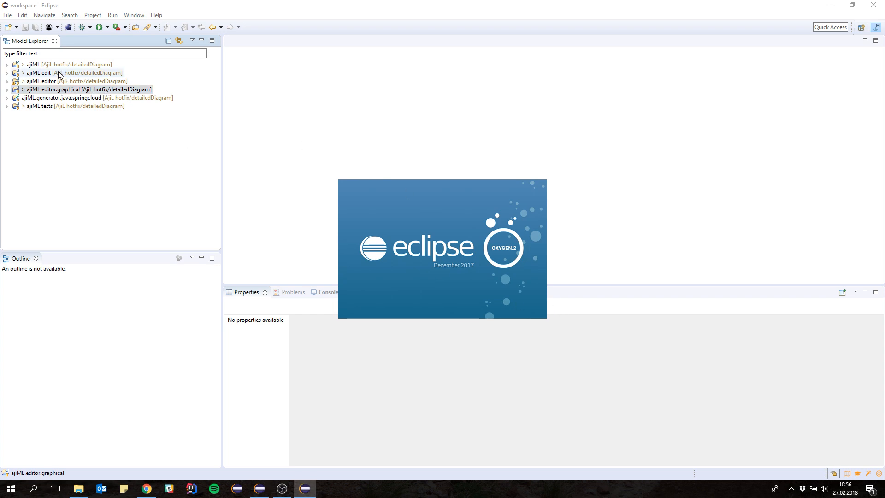
{"action": "right_click", "coordinate": [48, 90]}
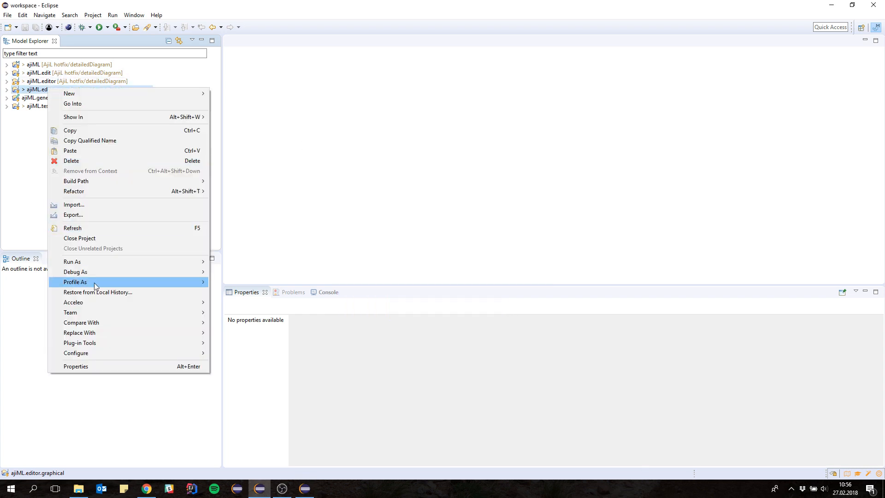
{"action": "mouse_move", "coordinate": [144, 265]}
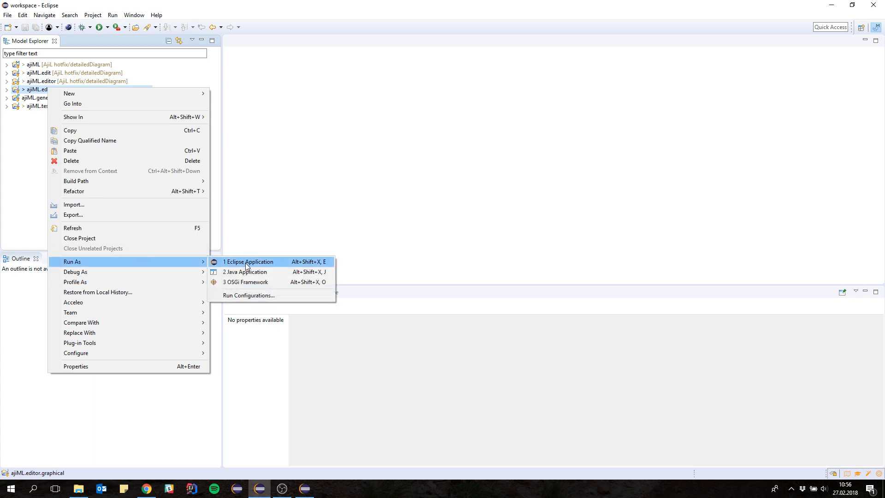
{"action": "left_click", "coordinate": [33, 200]}
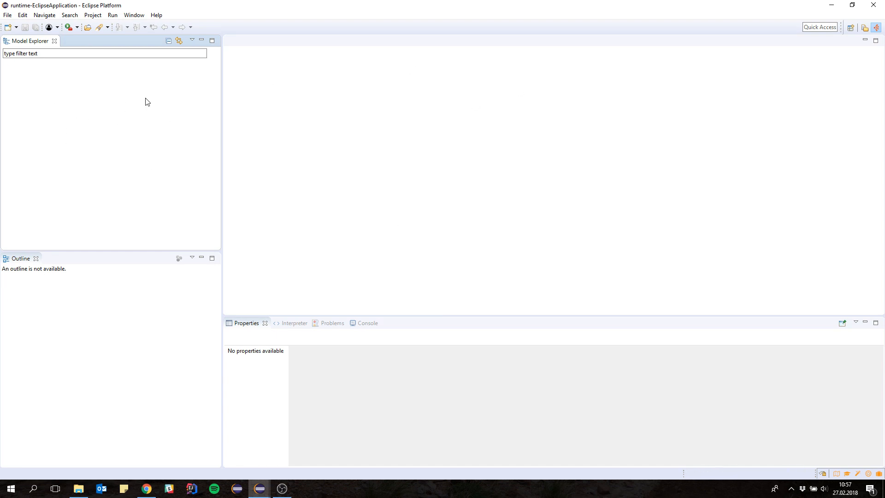
Step: Look at the original workspace window and the launched runtime-EclipseApplication window in turn
{"action": "left_click", "coordinate": [265, 496]}
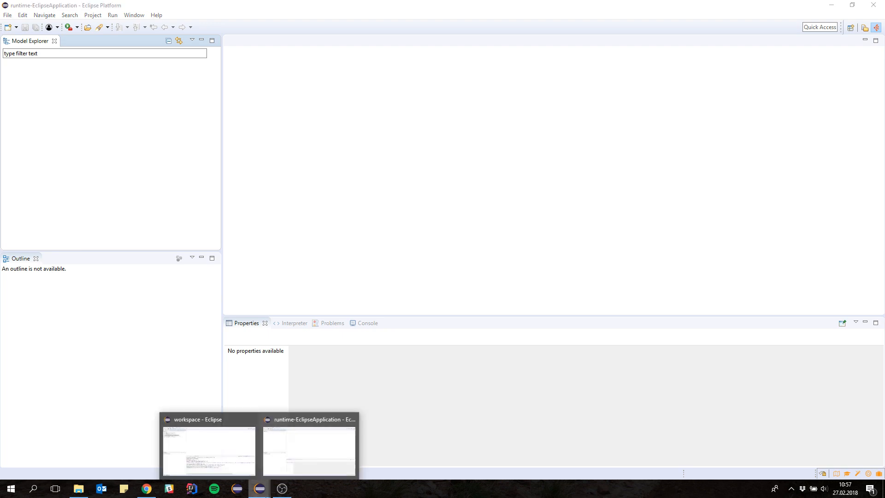
{"action": "left_click", "coordinate": [300, 471]}
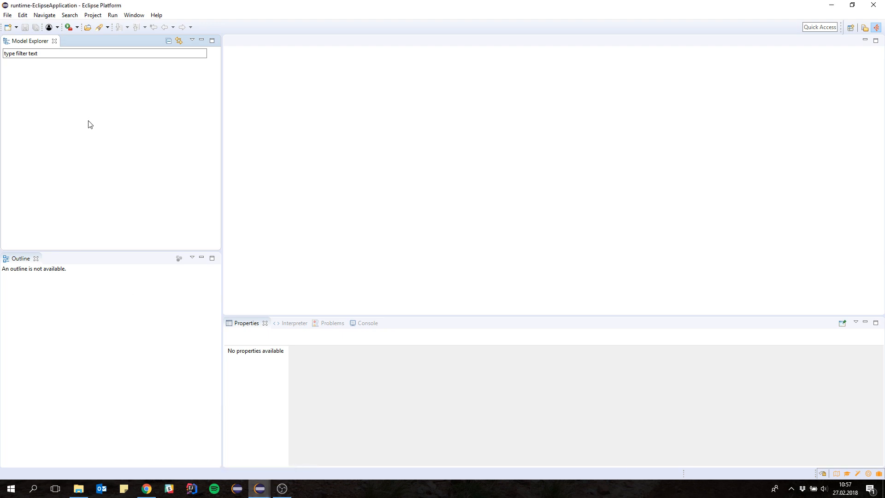
{"action": "left_click", "coordinate": [258, 488]}
{"action": "left_click", "coordinate": [223, 458]}
Step: Create a new Modeling Project named myFirstModelProject in the default location of the runtime workspace
{"action": "right_click", "coordinate": [56, 121]}
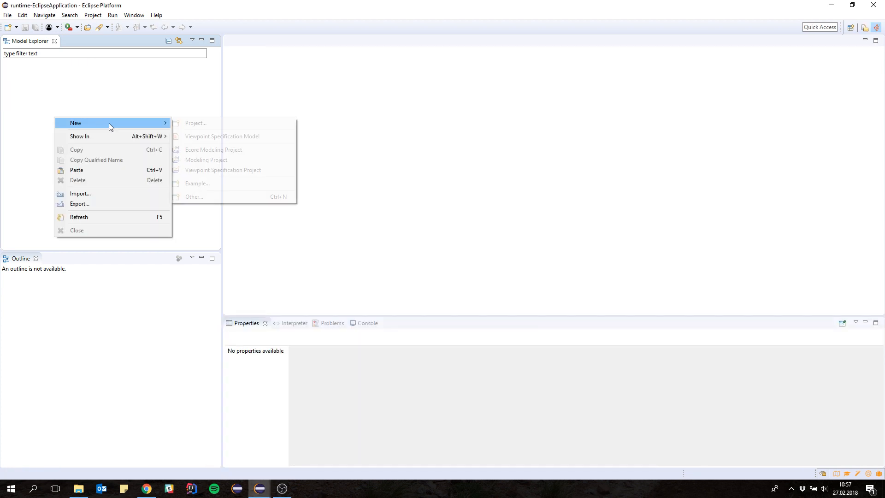
{"action": "mouse_move", "coordinate": [146, 123]}
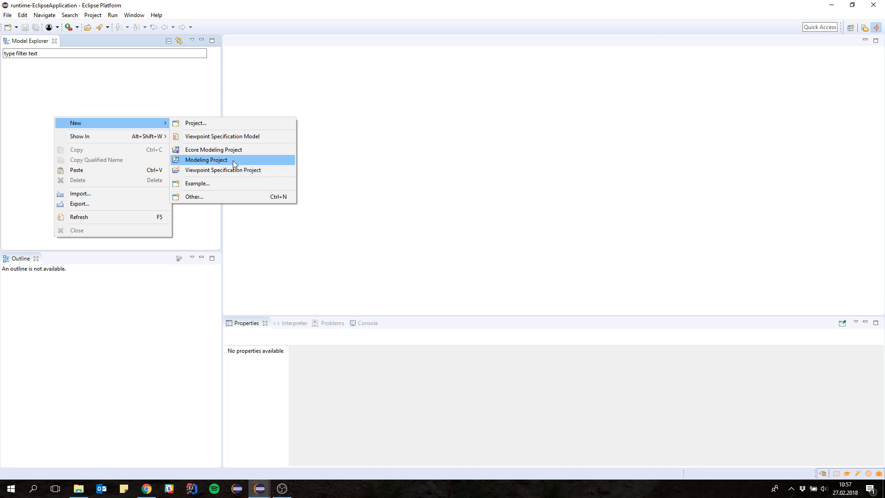
{"action": "left_click", "coordinate": [205, 163]}
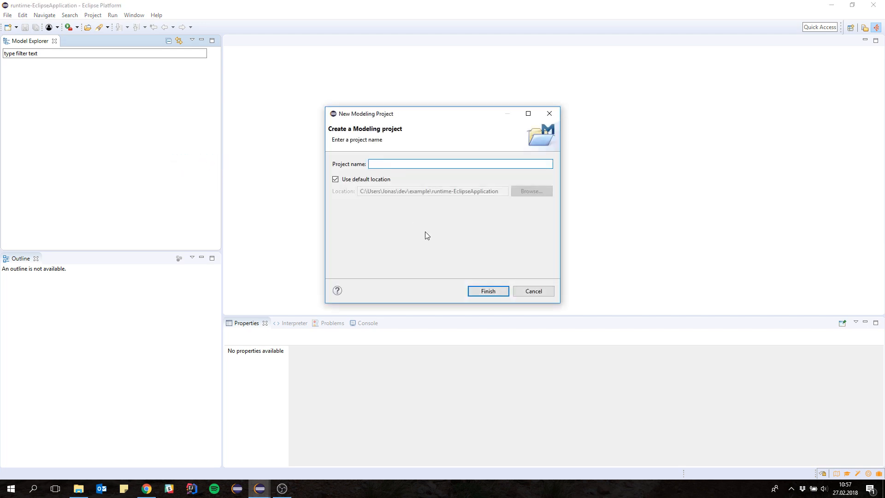
{"action": "type", "text": "myFirstModelProject"}
{"action": "key", "text": "Return"}
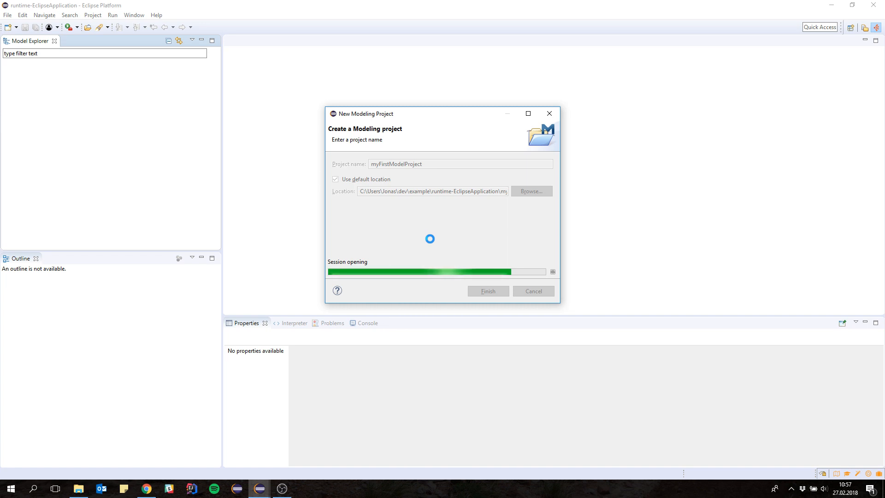
Step: Expand myFirstModelProject and look at its contents, including the representations.aird file
{"action": "left_click", "coordinate": [10, 65]}
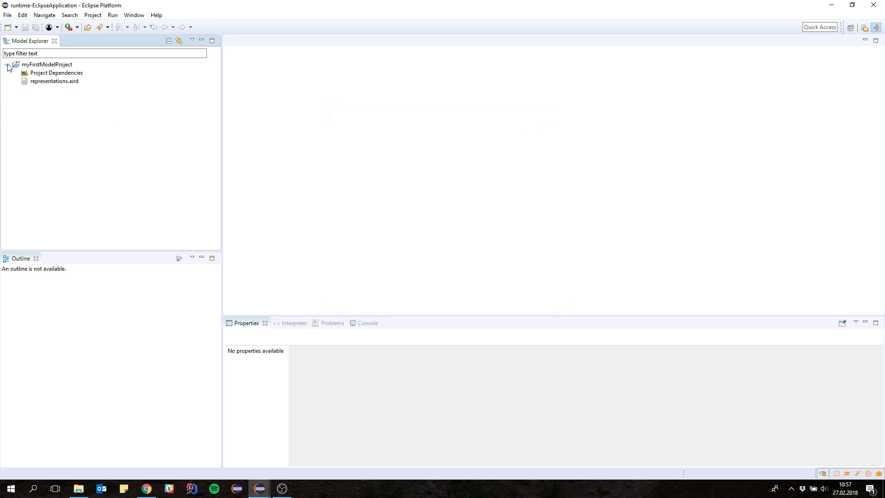
{"action": "left_click", "coordinate": [44, 82]}
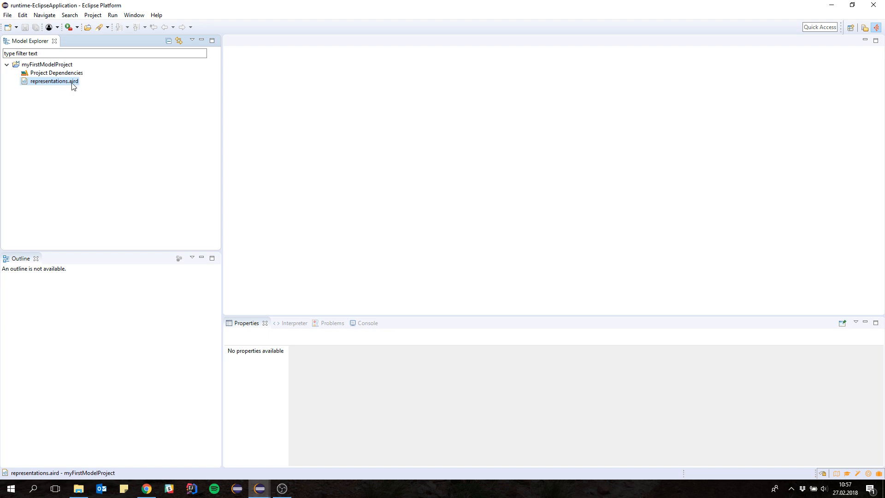
{"action": "left_click", "coordinate": [43, 66]}
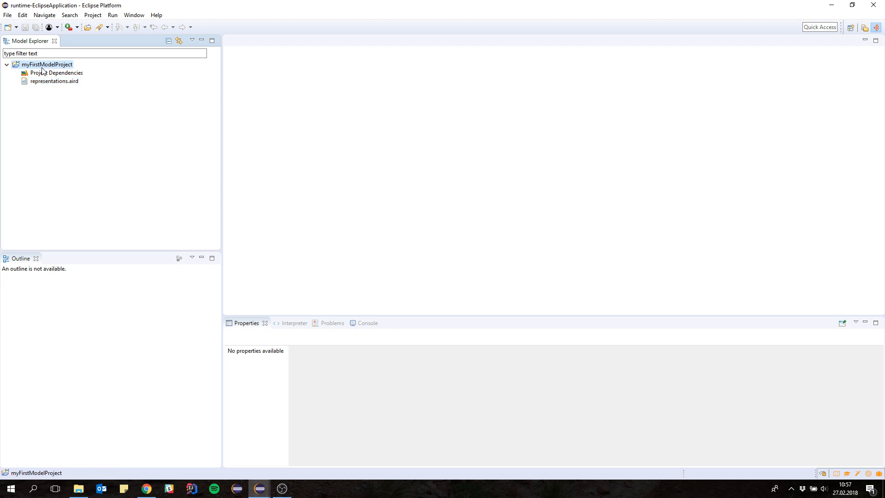
{"action": "right_click", "coordinate": [42, 68]}
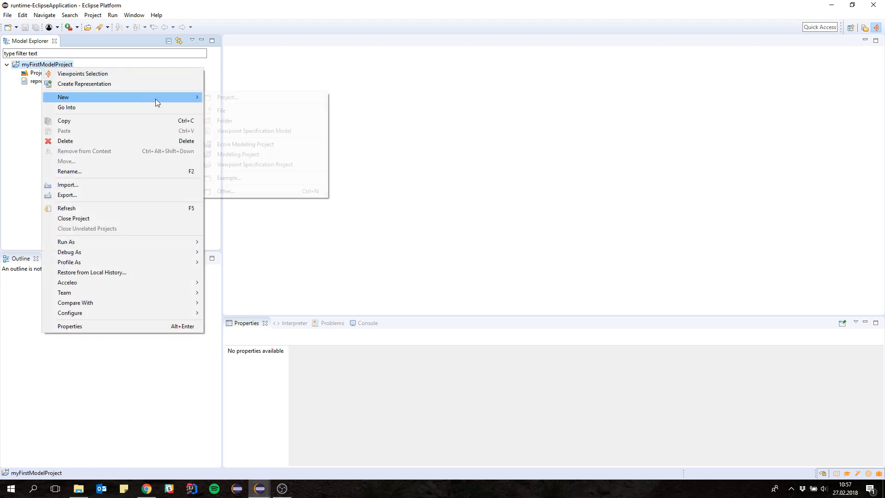
{"action": "left_click", "coordinate": [26, 100]}
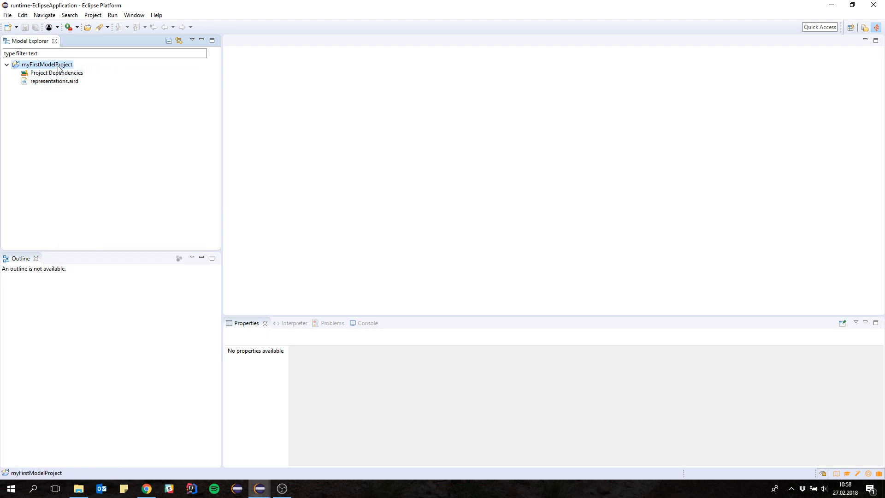
Step: Start the AjiMLT Model creation wizard for myFirstModelProject, filtering the available wizards by "aji"
{"action": "right_click", "coordinate": [61, 65]}
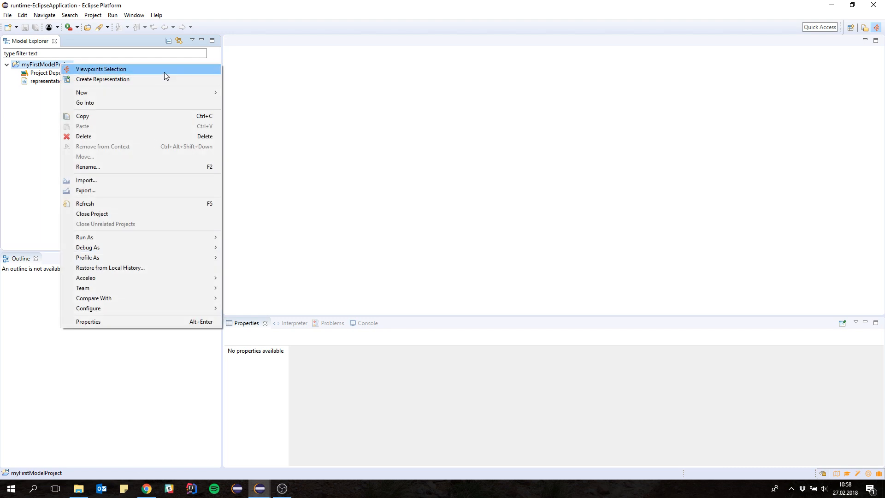
{"action": "mouse_move", "coordinate": [174, 92]}
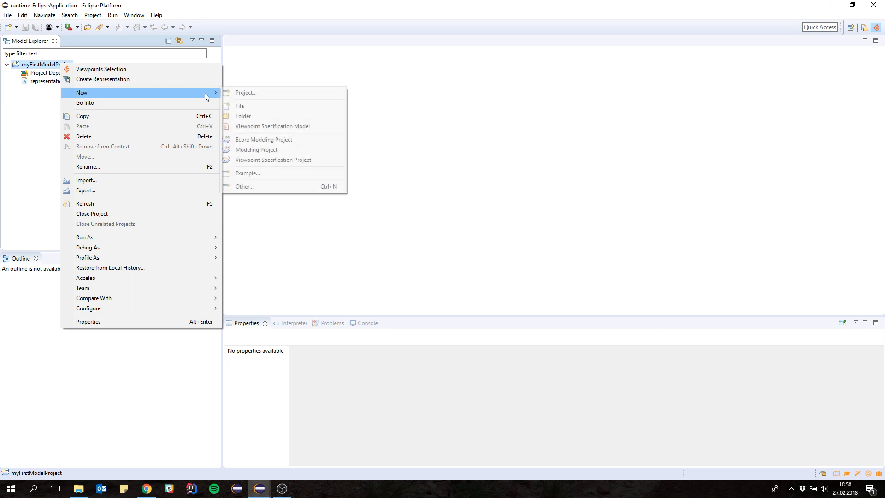
{"action": "left_click", "coordinate": [249, 187]}
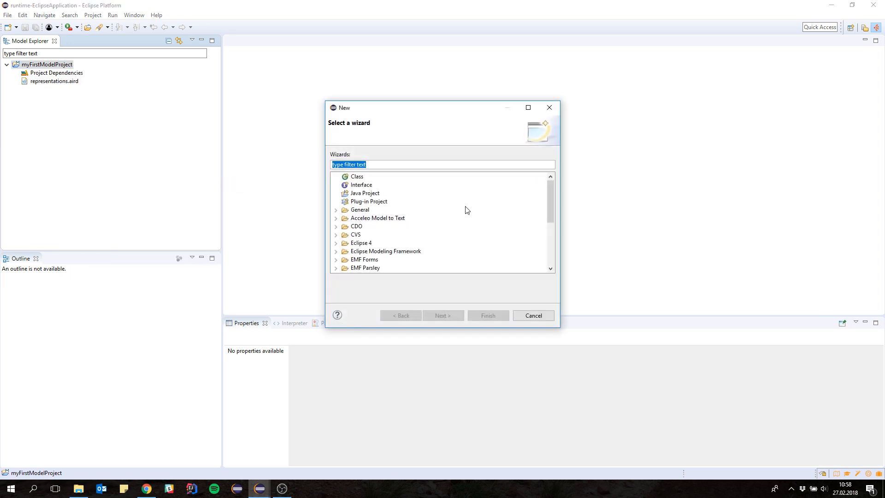
{"action": "scroll", "coordinate": [469, 217], "scroll_direction": "down", "scroll_amount": 4}
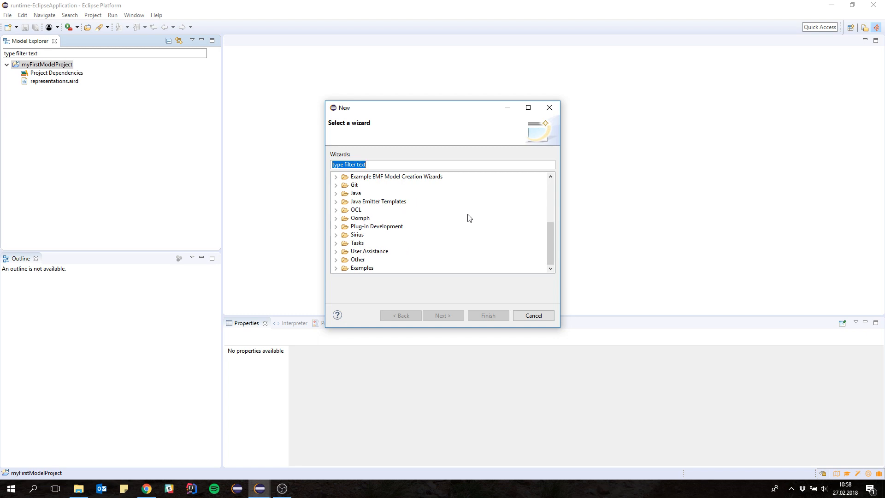
{"action": "scroll", "coordinate": [469, 217], "scroll_direction": "up", "scroll_amount": 3}
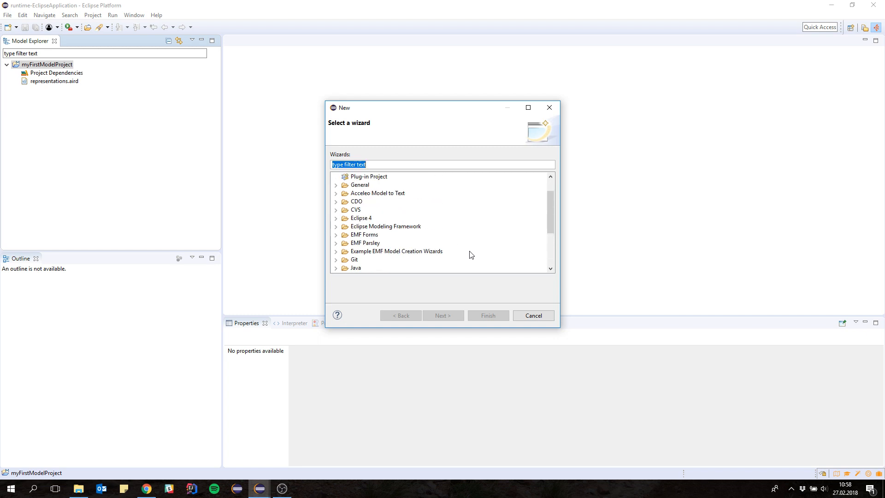
{"action": "scroll", "coordinate": [470, 255], "scroll_direction": "down", "scroll_amount": 3}
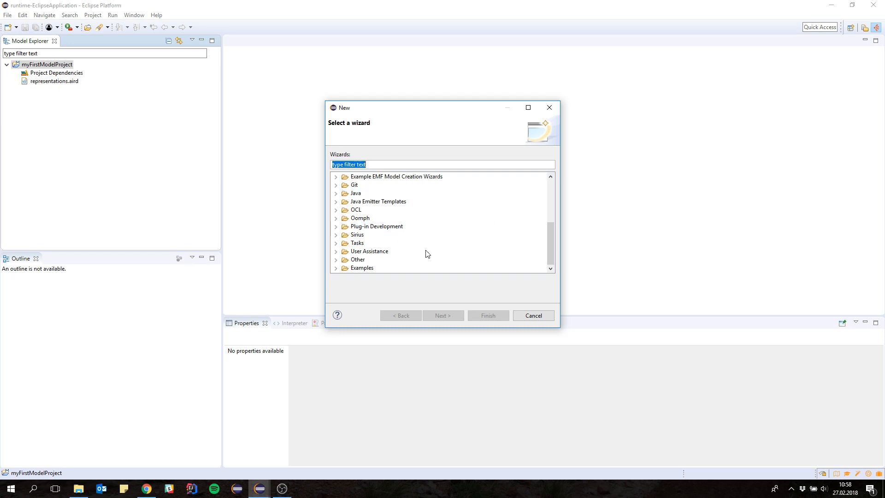
{"action": "type", "text": "aji"}
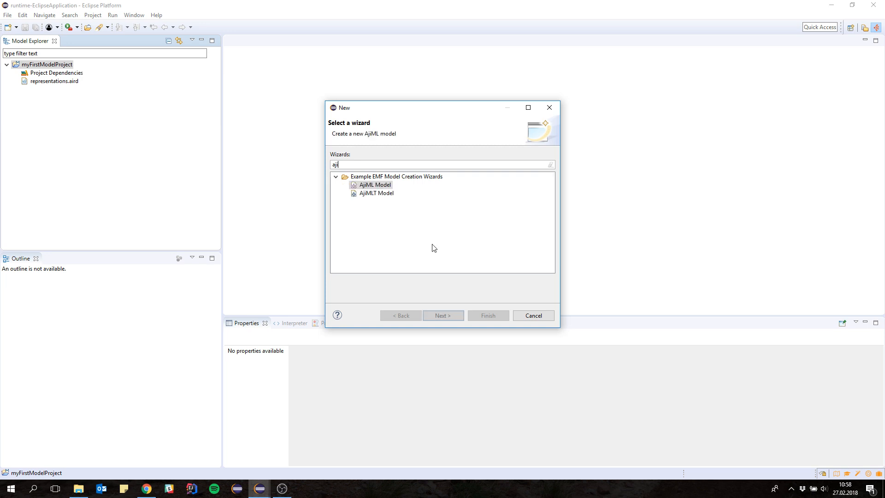
{"action": "left_click", "coordinate": [376, 195]}
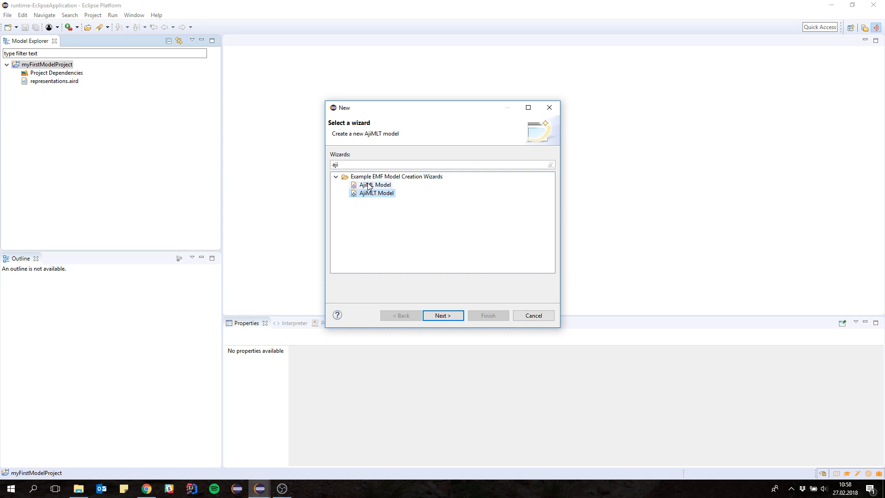
{"action": "left_click", "coordinate": [367, 186]}
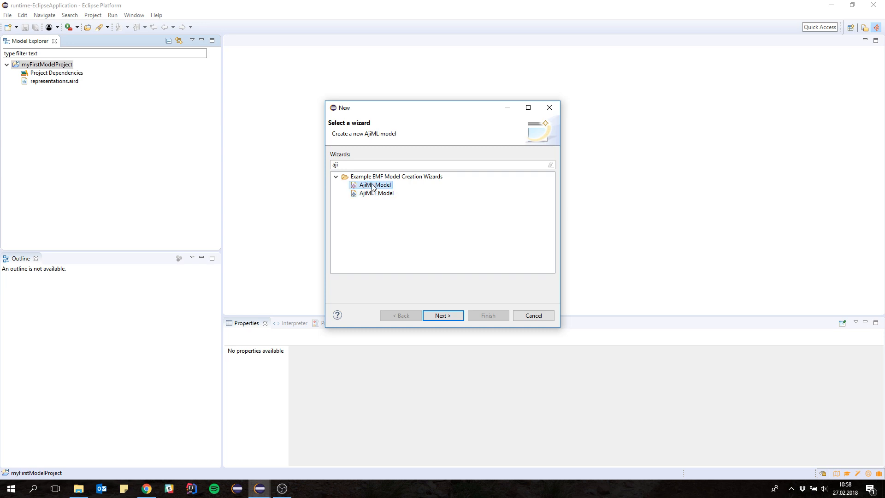
{"action": "left_click", "coordinate": [374, 193]}
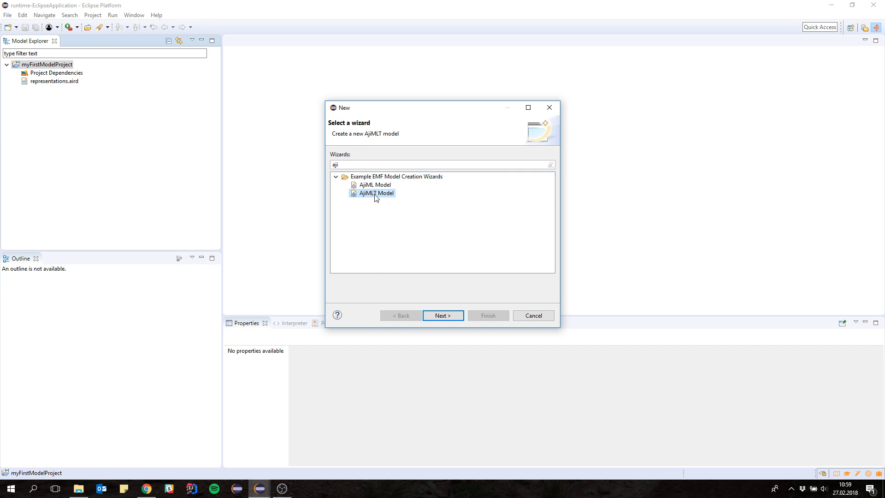
{"action": "left_click", "coordinate": [434, 316]}
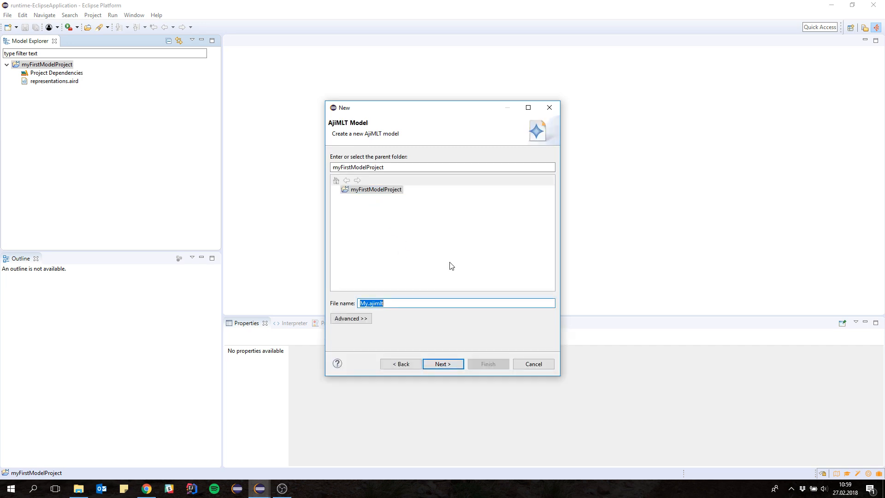
Step: Name the model file MyAjiModel.ajimlt and create it in myFirstModelProject with System T as the model object
{"action": "left_click", "coordinate": [368, 302]}
{"action": "type", "text": "AjiModel"}
{"action": "left_click", "coordinate": [436, 363]}
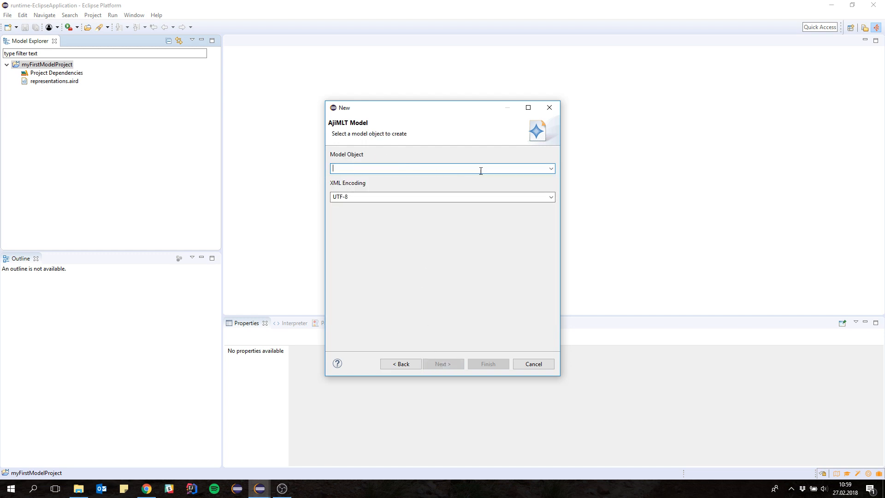
{"action": "left_click", "coordinate": [550, 169]}
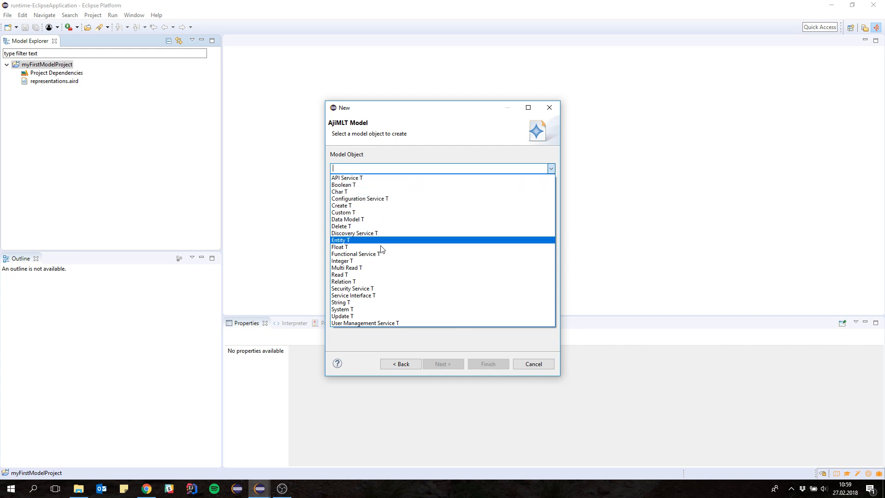
{"action": "left_click", "coordinate": [338, 309]}
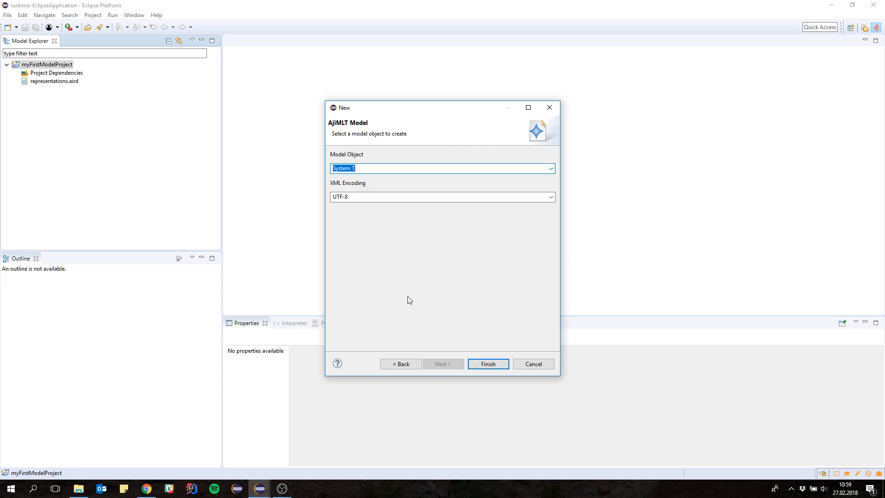
{"action": "left_click", "coordinate": [477, 364]}
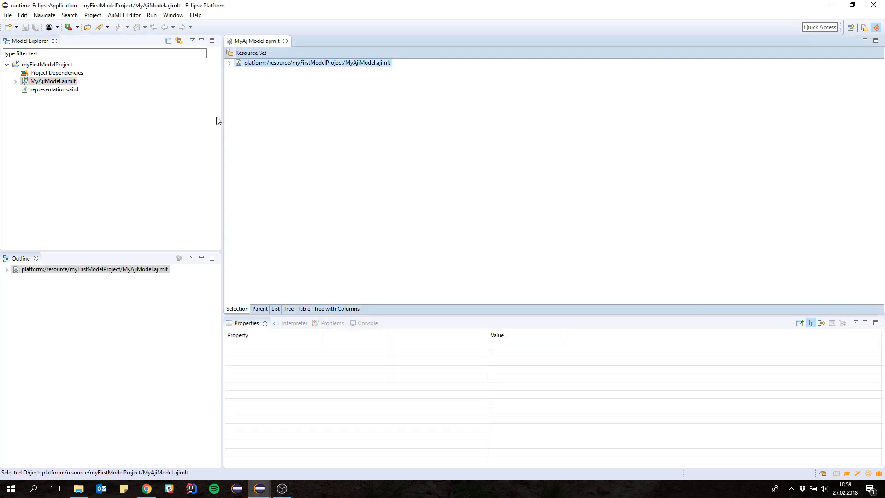
Step: Expand the MyAjiModel.ajimlt resource and look at the child service types available for System T mySystem
{"action": "left_click", "coordinate": [229, 63]}
{"action": "left_click", "coordinate": [277, 74]}
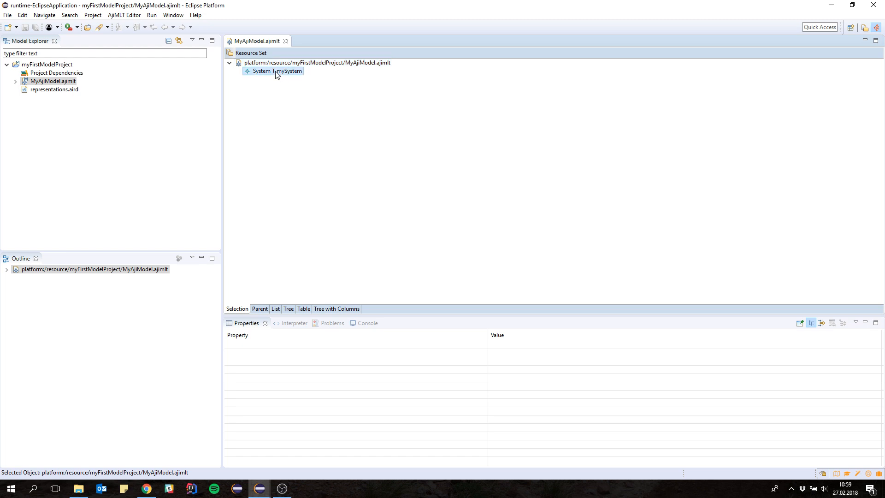
{"action": "right_click", "coordinate": [275, 73]}
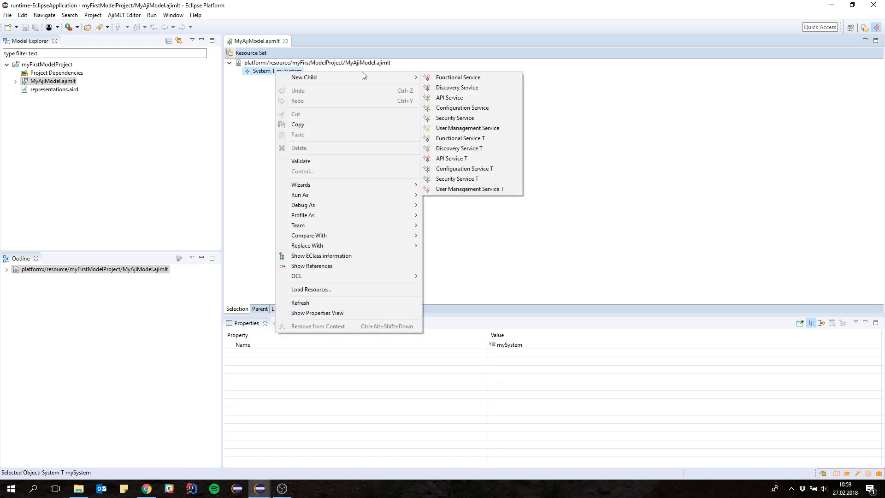
{"action": "mouse_move", "coordinate": [395, 77]}
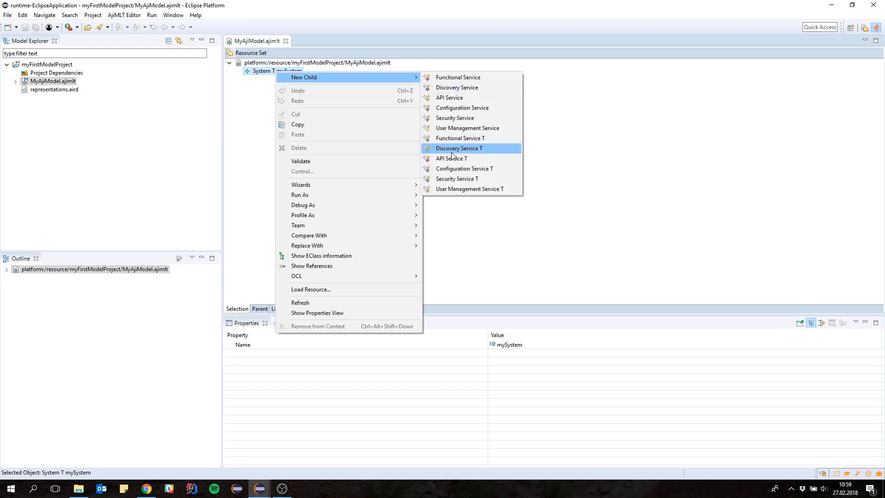
{"action": "left_click", "coordinate": [247, 129]}
{"action": "left_click", "coordinate": [101, 119]}
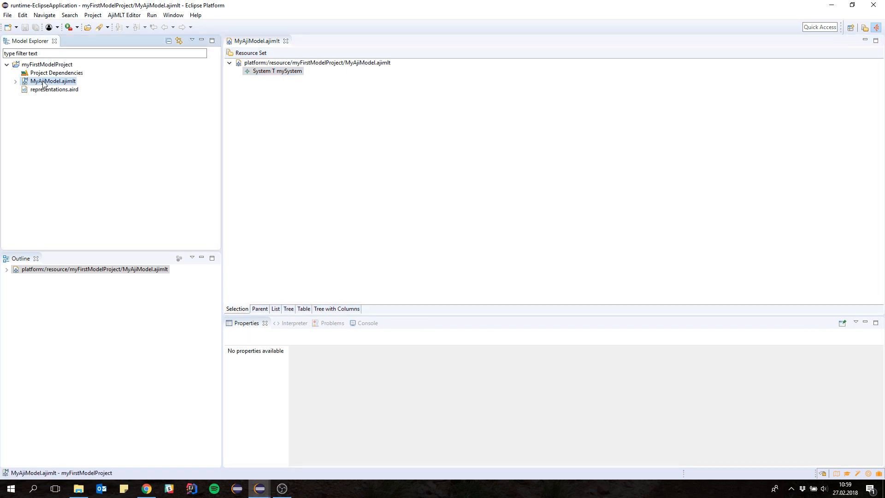
Step: Start a new overviewDiagram representation in myFirstModelProject with System T mySystem as its semantic element
{"action": "right_click", "coordinate": [41, 66]}
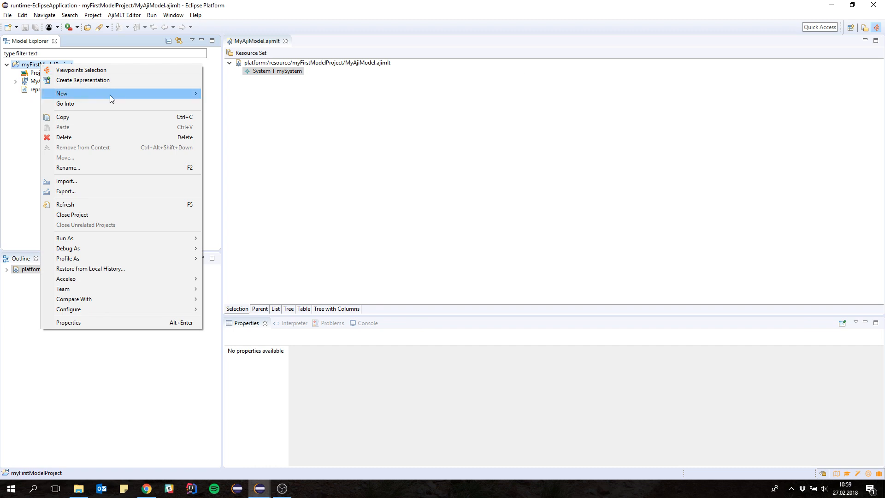
{"action": "mouse_move", "coordinate": [109, 95]}
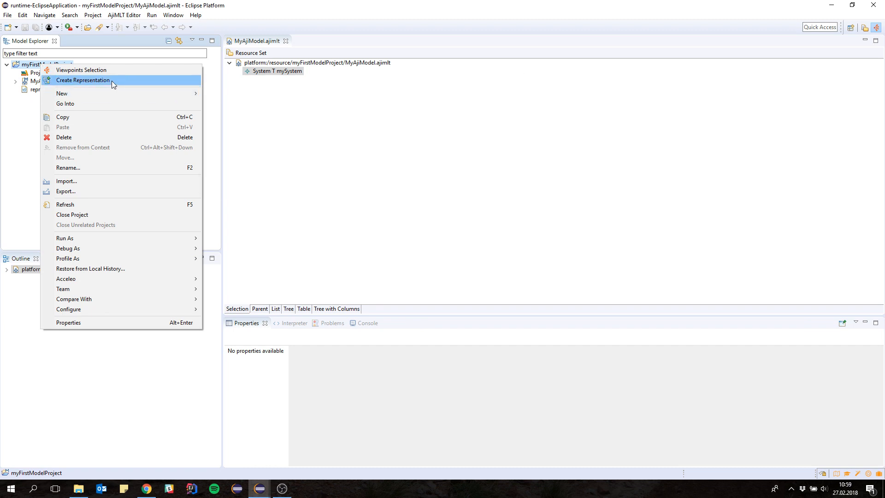
{"action": "left_click", "coordinate": [103, 81]}
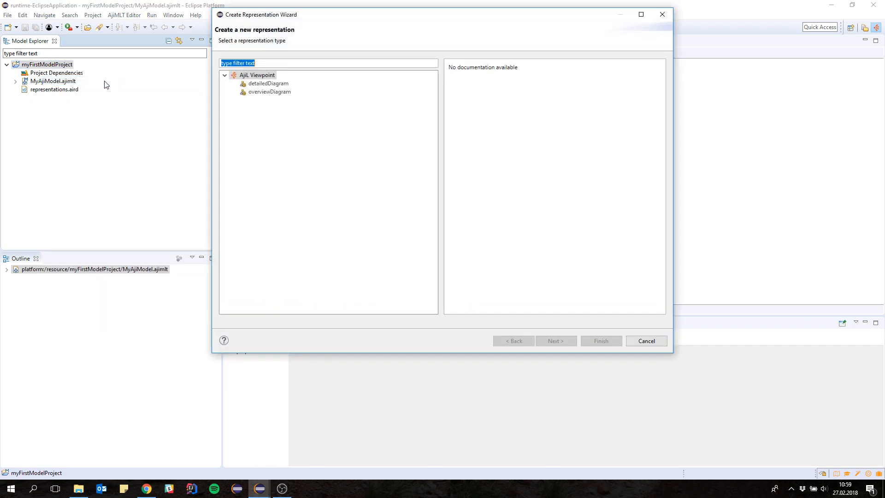
{"action": "left_click", "coordinate": [272, 92]}
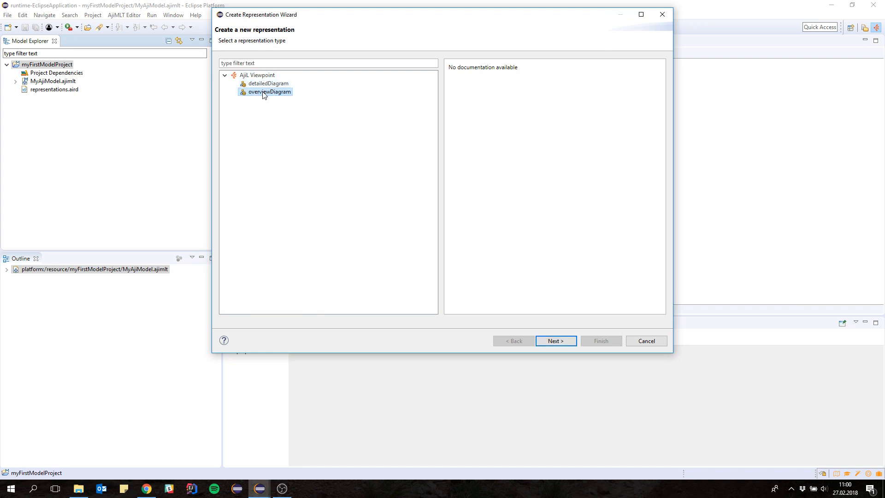
{"action": "left_click_drag", "start_coordinate": [345, 22], "coordinate": [469, 62]}
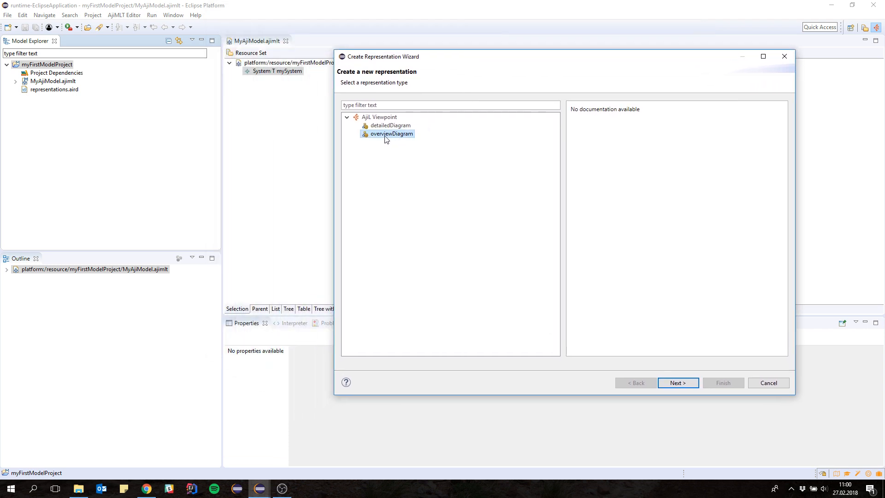
{"action": "left_click", "coordinate": [677, 383]}
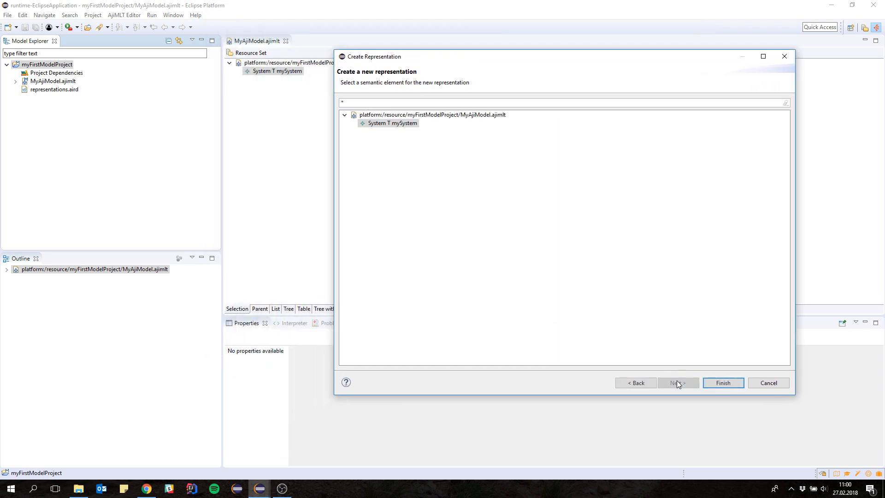
{"action": "left_click", "coordinate": [403, 123]}
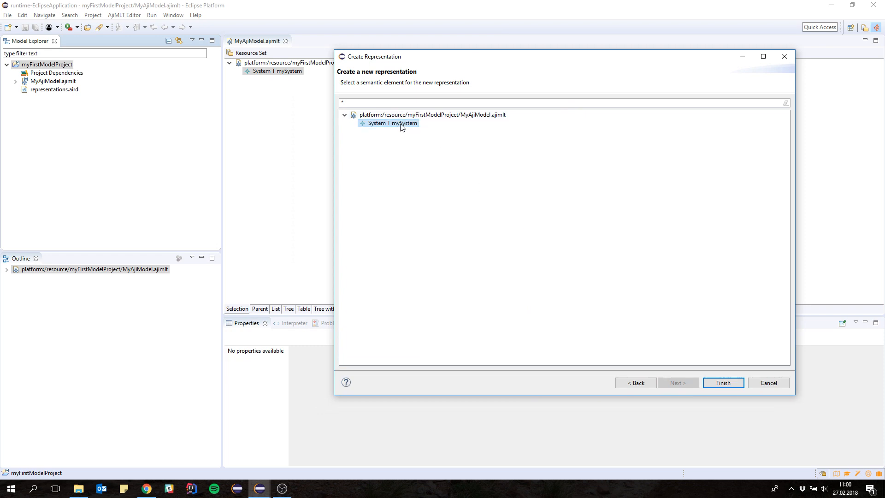
{"action": "left_click", "coordinate": [717, 386]}
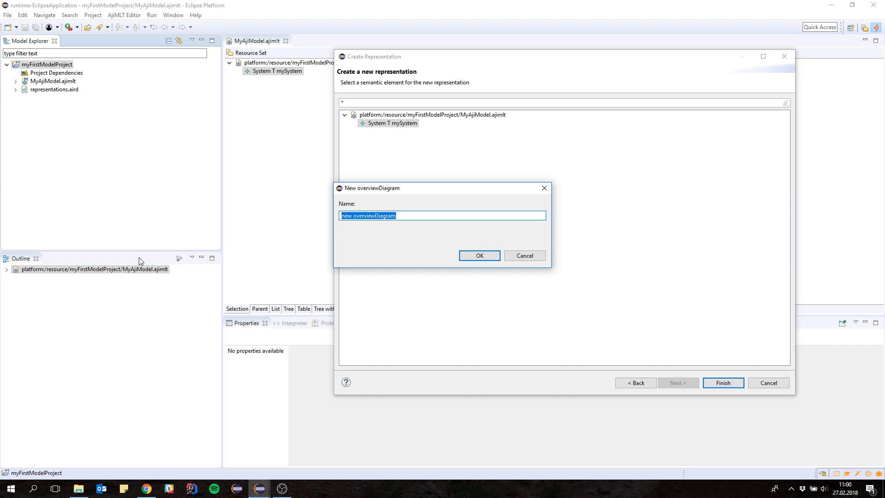
Step: Name the new overview diagram exampleOverviewDiagram, create it and save it
{"action": "key", "text": "Right"}
{"action": "key", "text": "shift+Home"}
{"action": "type", "text": "example"}
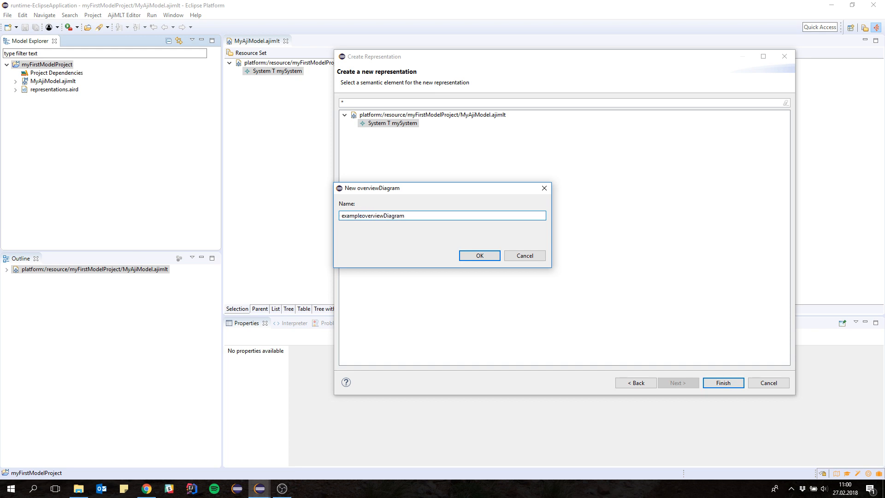
{"action": "key", "text": "Delete"}
{"action": "type", "text": "O"}
{"action": "left_click", "coordinate": [475, 256]}
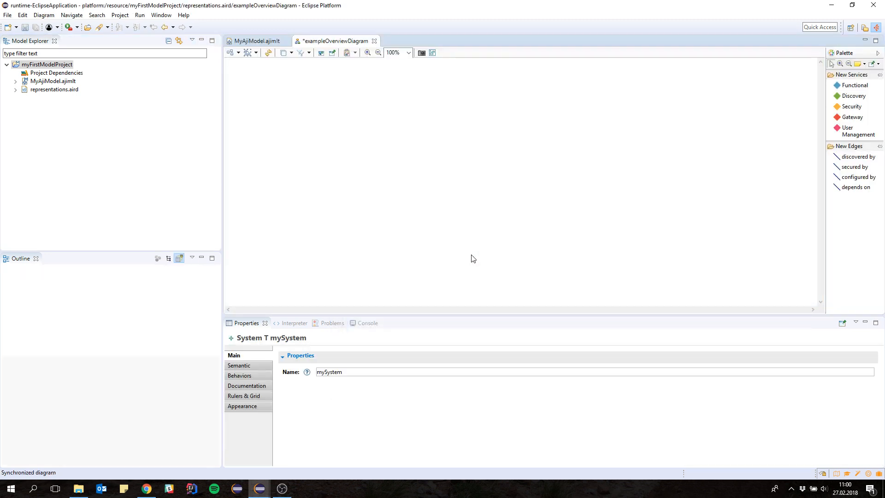
{"action": "key", "text": "ctrl+s"}
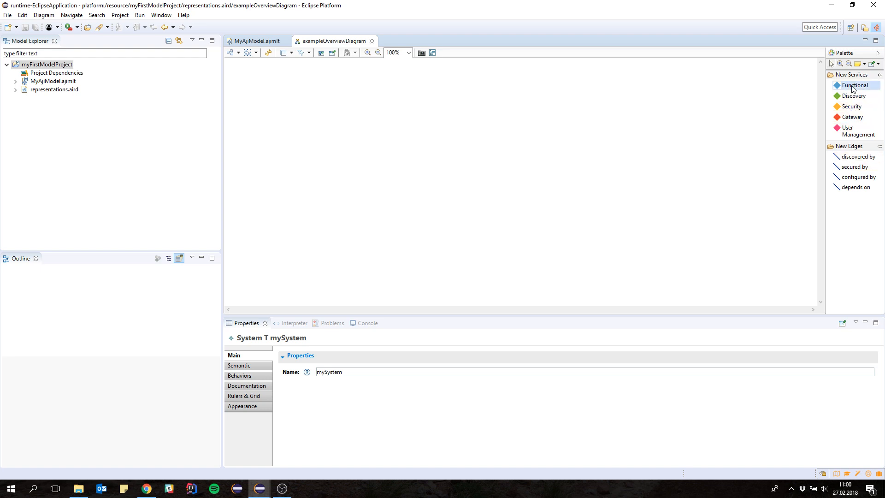
Step: Add a Functional service to the empty diagram and enlarge the Properties view for its settings
{"action": "left_click", "coordinate": [387, 140]}
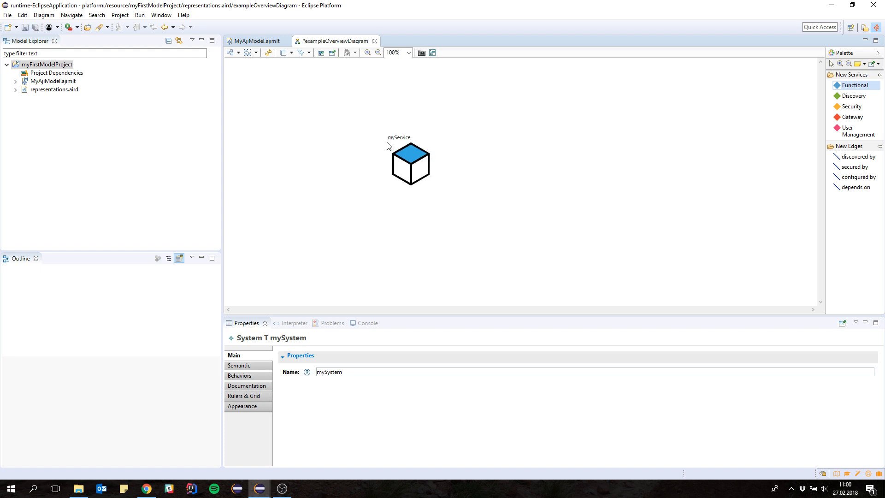
{"action": "left_click_drag", "start_coordinate": [386, 149], "coordinate": [379, 145]}
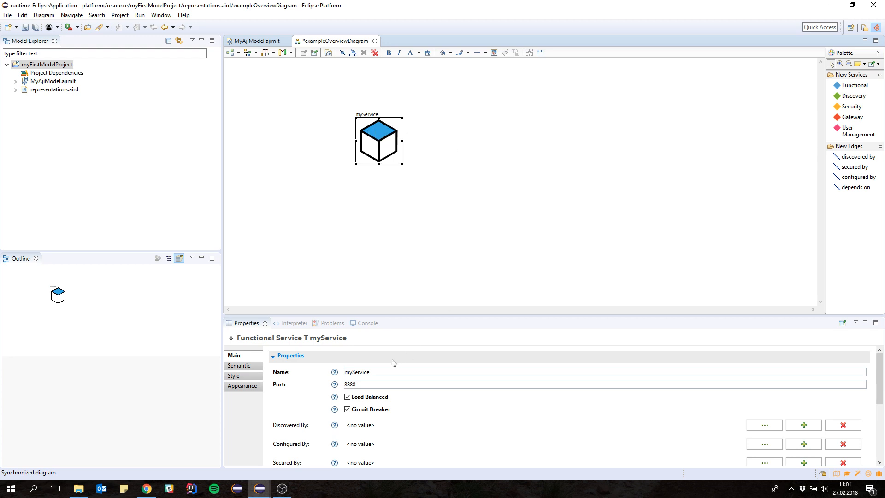
{"action": "left_click_drag", "start_coordinate": [463, 316], "coordinate": [470, 259]}
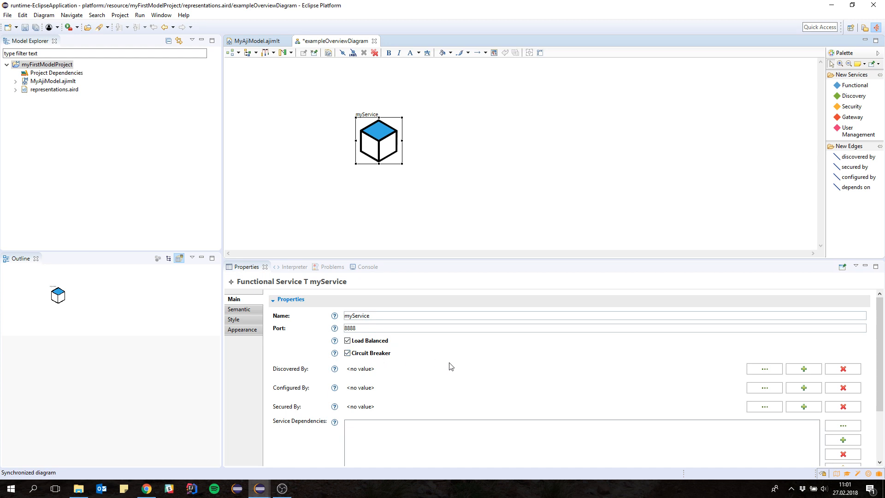
Step: Look through the Functional service's properties, including service dependencies, generator, database and the Containerized option
{"action": "scroll", "coordinate": [451, 366], "scroll_direction": "down", "scroll_amount": 3}
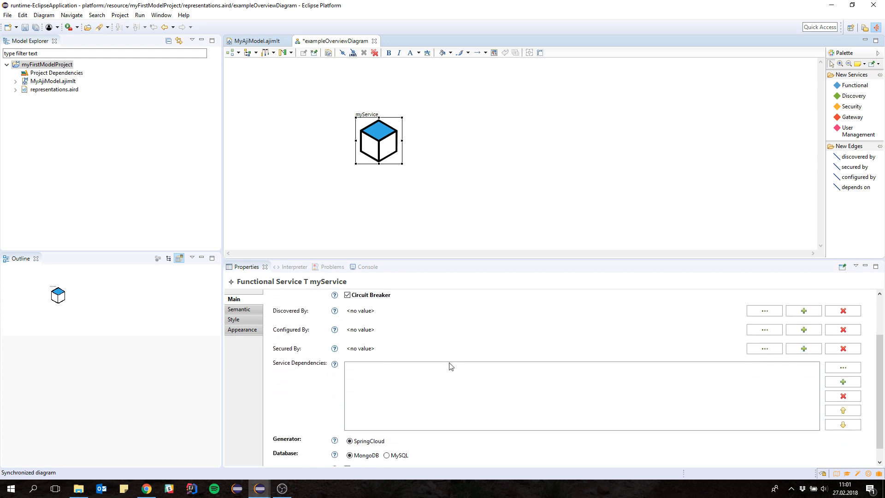
{"action": "scroll", "coordinate": [327, 398], "scroll_direction": "down", "scroll_amount": 1}
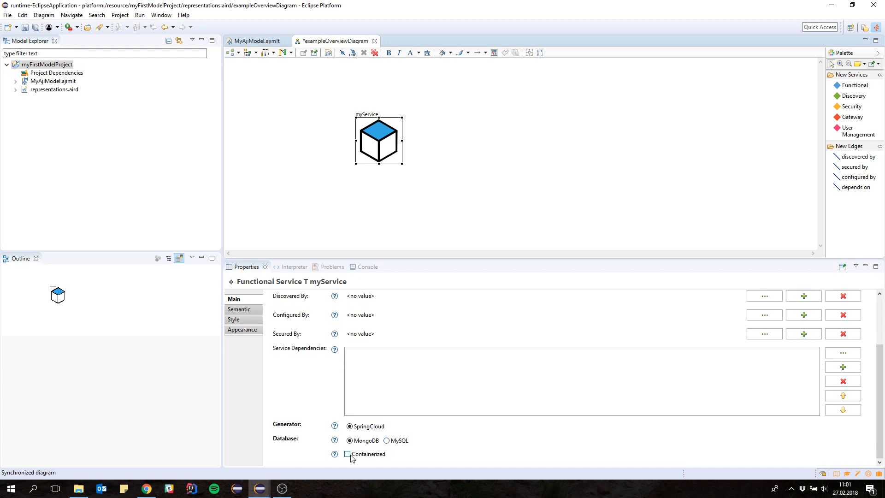
{"action": "scroll", "coordinate": [331, 414], "scroll_direction": "up", "scroll_amount": 5}
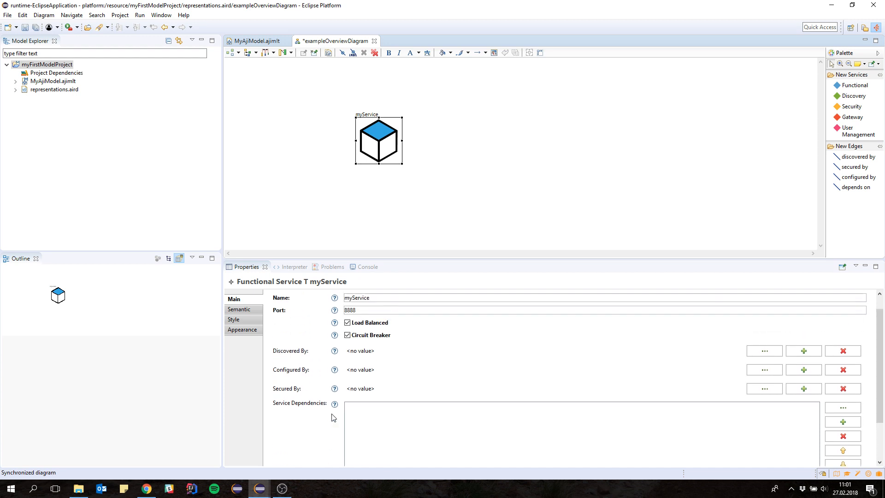
{"action": "scroll", "coordinate": [331, 414], "scroll_direction": "down", "scroll_amount": 5}
{"action": "scroll", "coordinate": [331, 418], "scroll_direction": "up", "scroll_amount": 1}
{"action": "scroll", "coordinate": [312, 387], "scroll_direction": "down", "scroll_amount": 1}
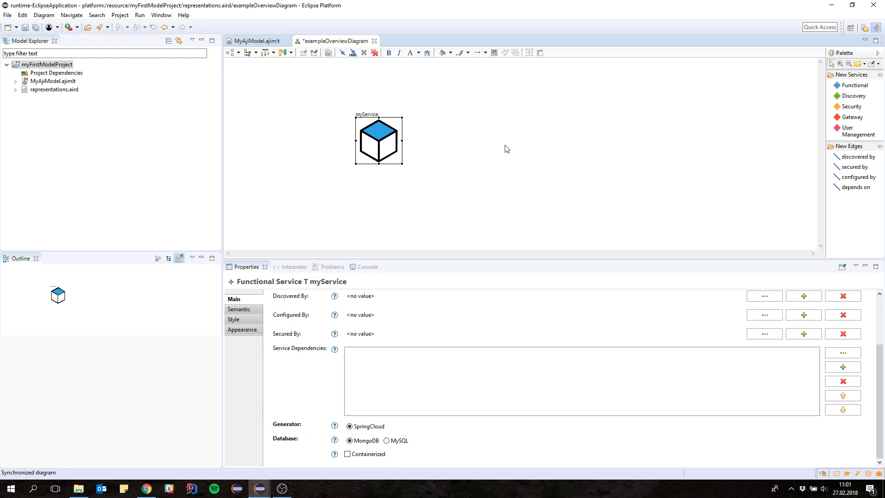
Step: Add a Discovery service, a Security service and a second Functional service to the diagram
{"action": "left_click", "coordinate": [853, 96]}
{"action": "left_click", "coordinate": [502, 100]}
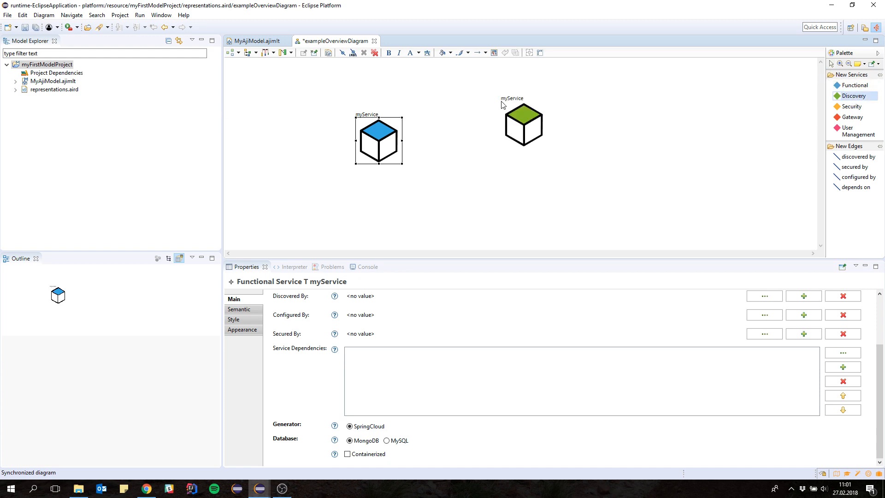
{"action": "left_click_drag", "start_coordinate": [524, 123], "coordinate": [499, 110]}
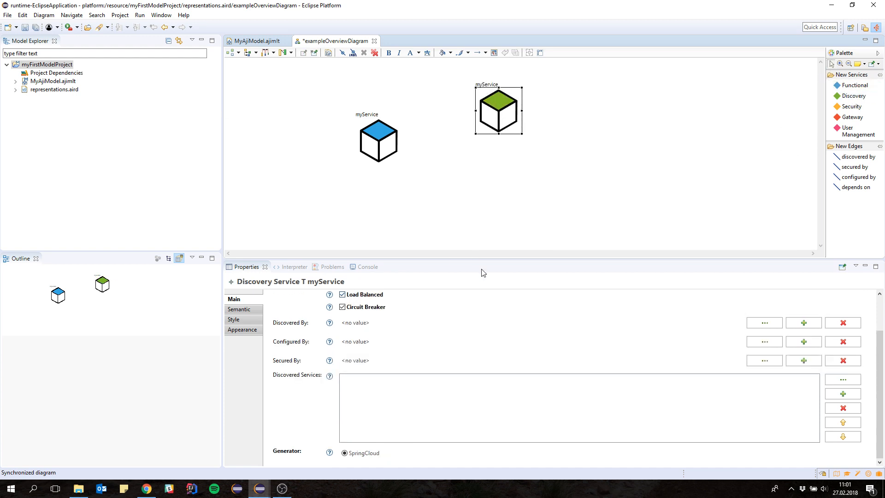
{"action": "scroll", "coordinate": [481, 342], "scroll_direction": "up", "scroll_amount": 2}
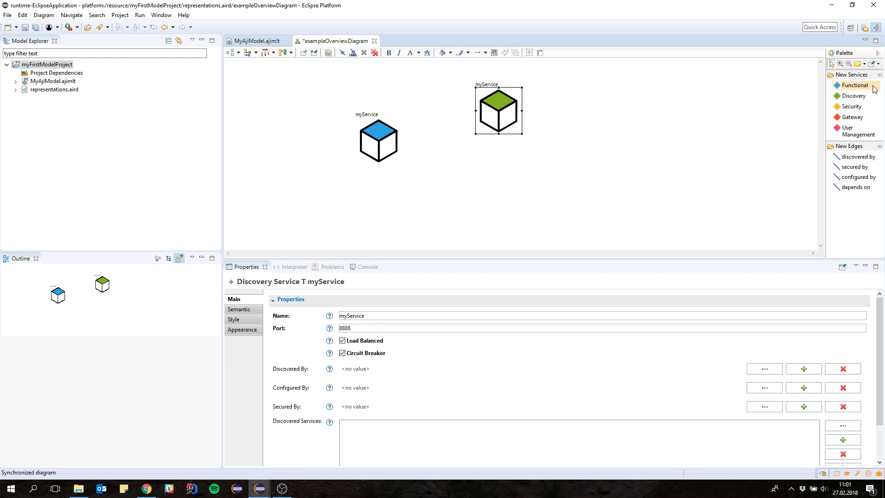
{"action": "left_click", "coordinate": [493, 176]}
{"action": "left_click", "coordinate": [854, 85]}
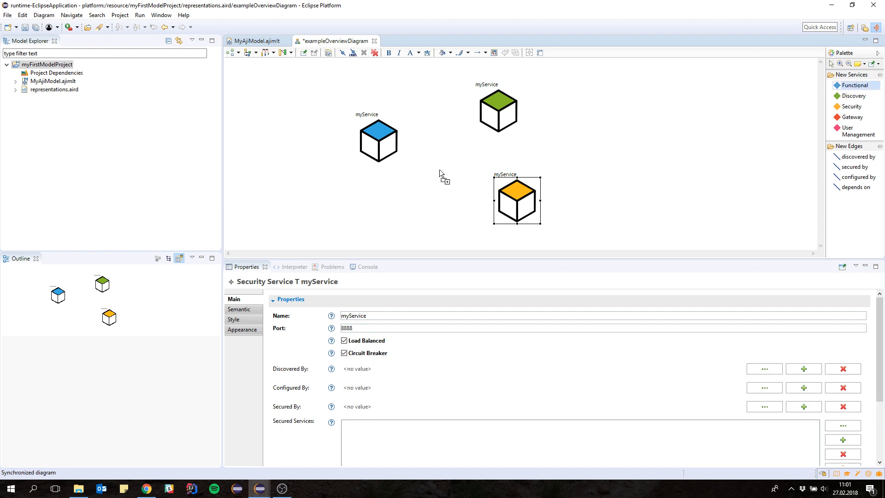
{"action": "left_click", "coordinate": [317, 200]}
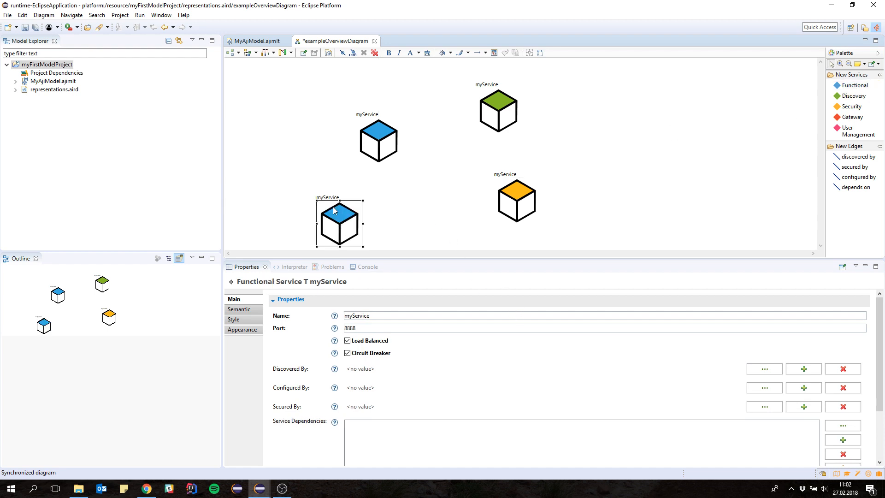
Step: Arrange the four services in two rows, Functional services on the left, Discovery above Security on the right
{"action": "left_click_drag", "start_coordinate": [413, 177], "coordinate": [413, 176]}
{"action": "left_click", "coordinate": [383, 143]}
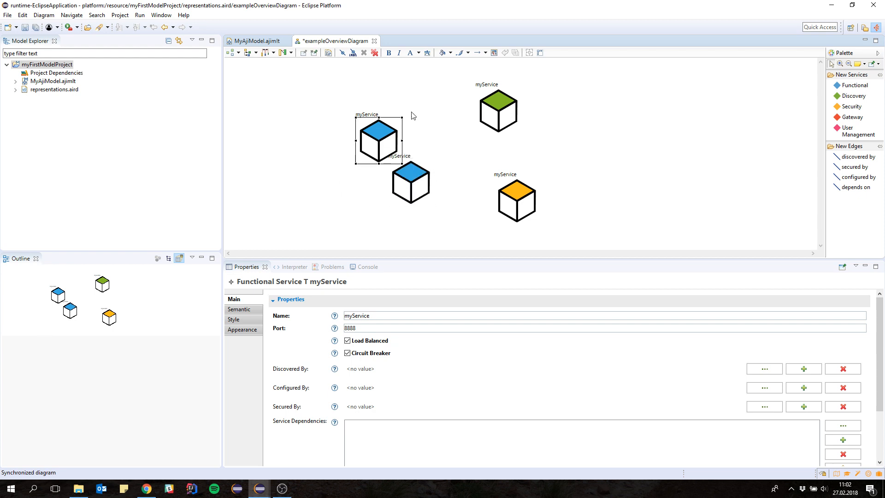
{"action": "left_click_drag", "start_coordinate": [406, 98], "coordinate": [378, 103]}
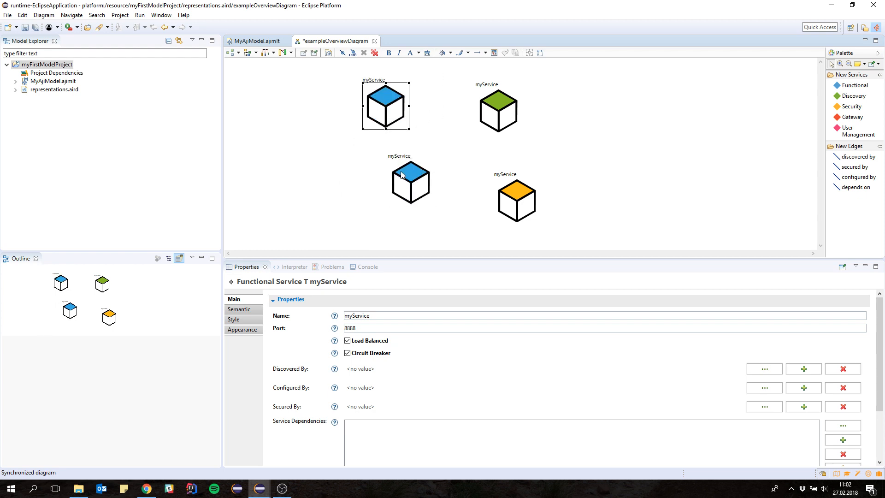
{"action": "left_click_drag", "start_coordinate": [401, 175], "coordinate": [380, 167]}
{"action": "left_click_drag", "start_coordinate": [518, 202], "coordinate": [489, 180]}
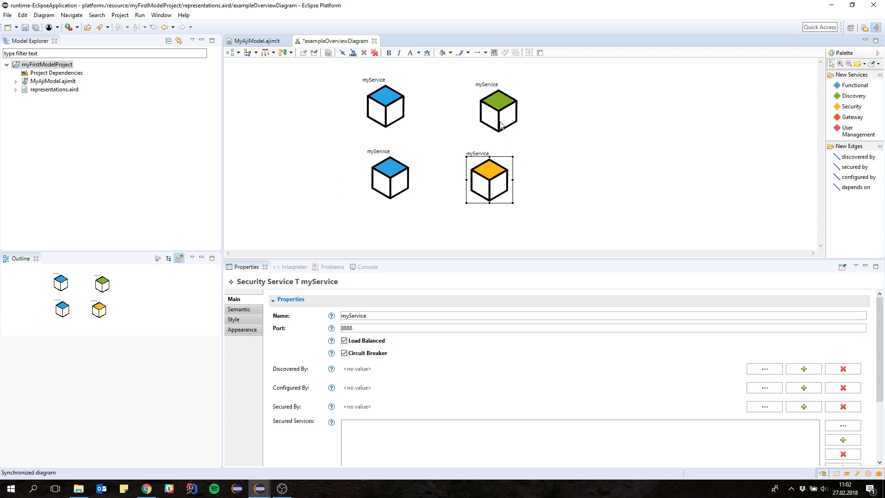
{"action": "left_click_drag", "start_coordinate": [493, 105], "coordinate": [473, 108]}
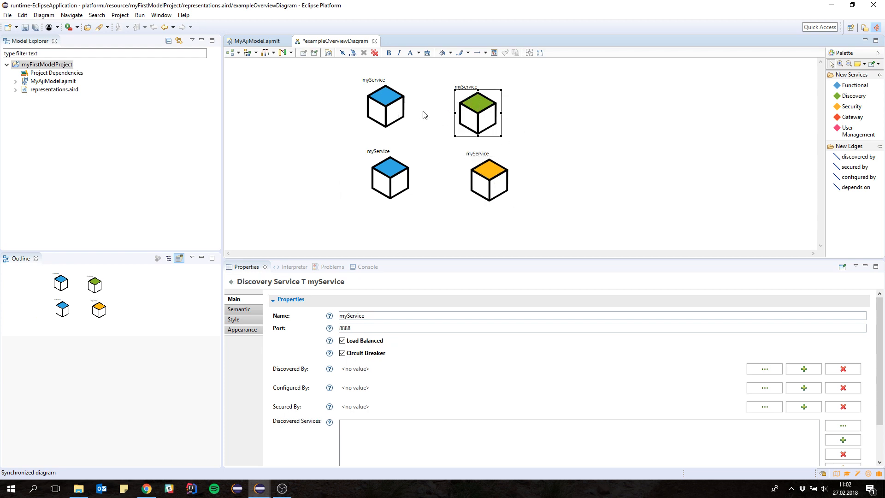
Step: Validate the diagram, read the errors on the upper Functional service and select that service
{"action": "right_click", "coordinate": [438, 143]}
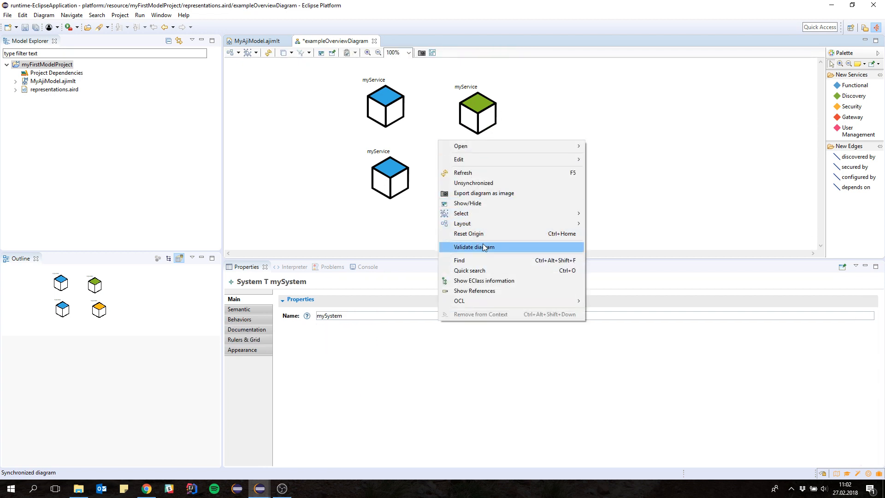
{"action": "left_click", "coordinate": [473, 248]}
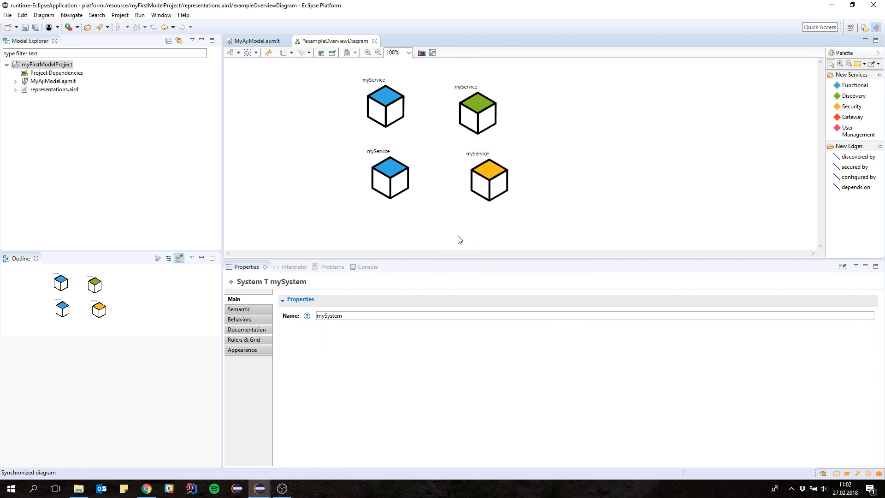
{"action": "mouse_move", "coordinate": [458, 239]}
{"action": "mouse_move", "coordinate": [406, 91]}
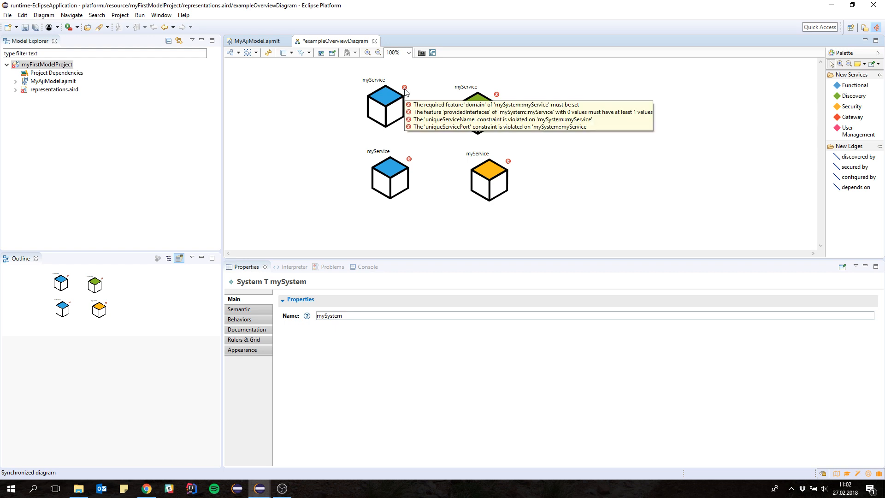
{"action": "left_click", "coordinate": [387, 108]}
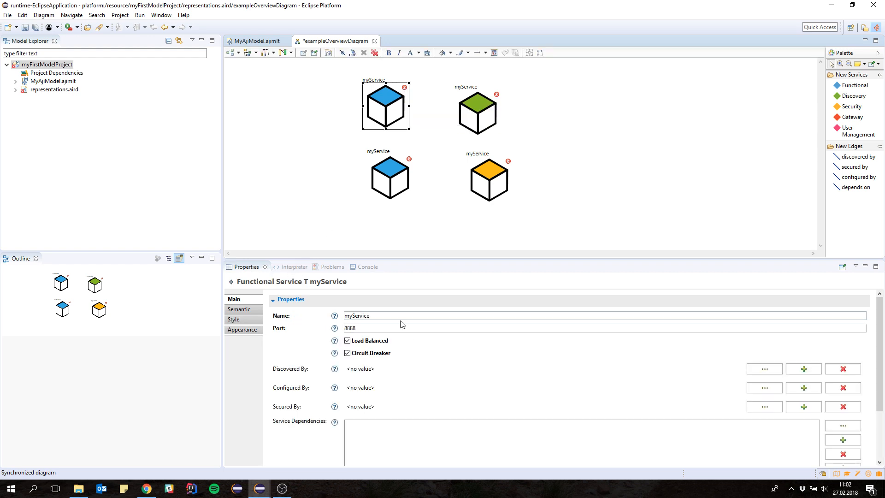
Step: Review the upper Functional service's properties and set its port to 8889
{"action": "scroll", "coordinate": [450, 366], "scroll_direction": "down", "scroll_amount": 3}
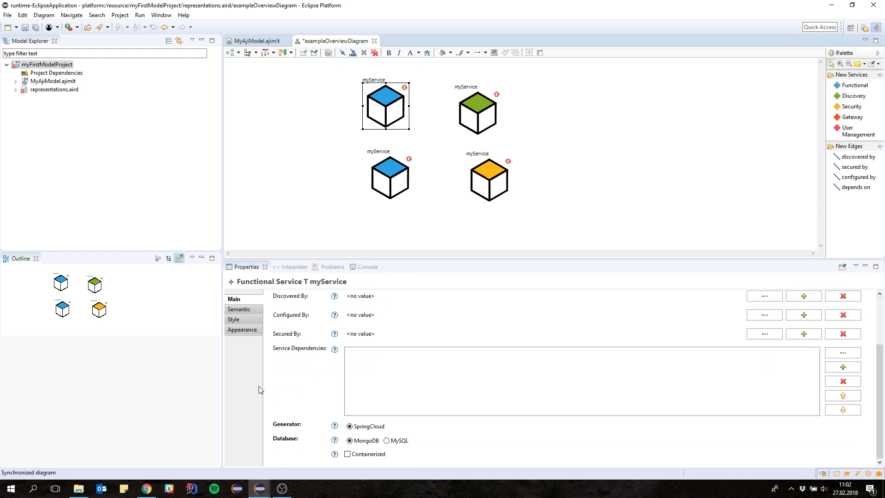
{"action": "scroll", "coordinate": [306, 351], "scroll_direction": "up", "scroll_amount": 3}
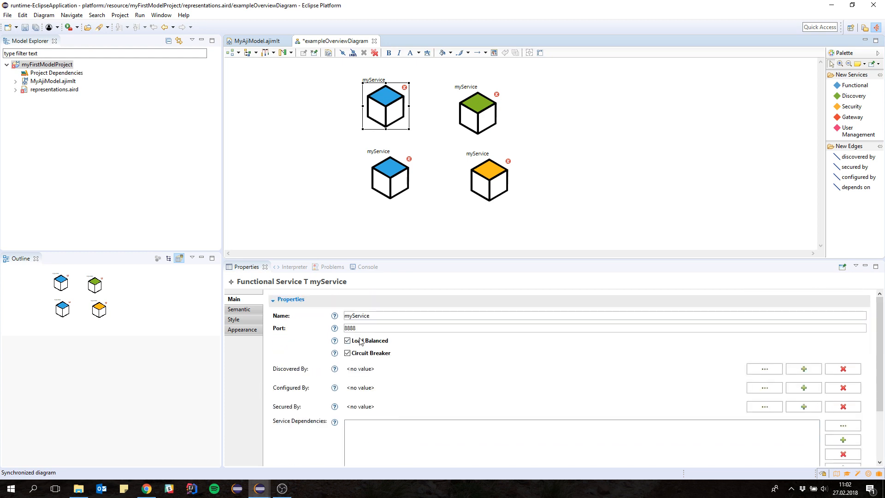
{"action": "left_click_drag", "start_coordinate": [367, 329], "coordinate": [306, 331]}
{"action": "type", "text": "8"}
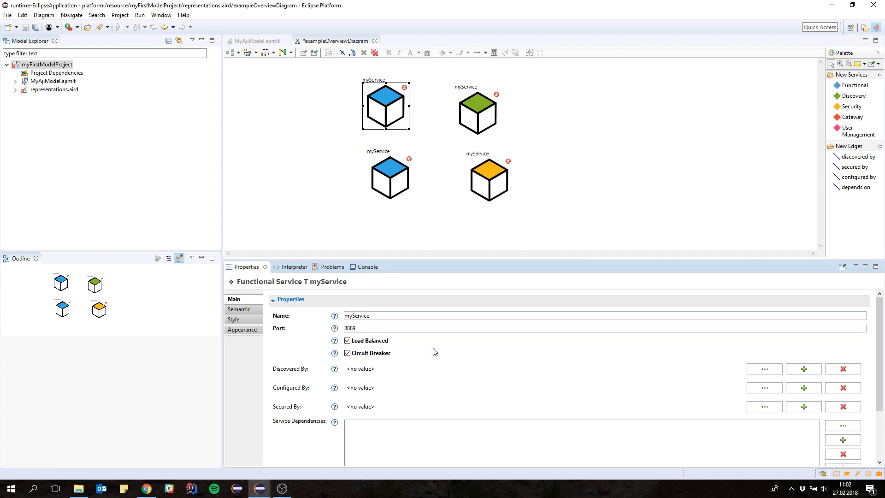
Step: Set the Security service's port to 8887 and the lower Functional service's port to 8890
{"action": "left_click", "coordinate": [481, 119]}
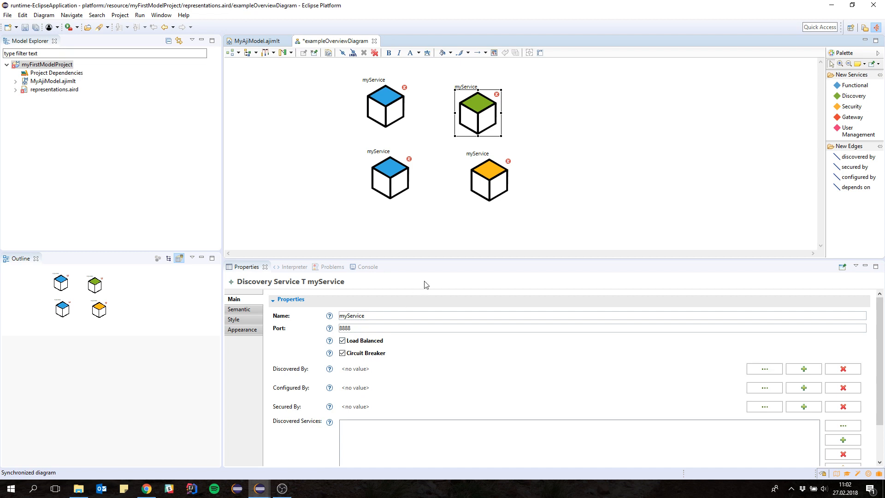
{"action": "left_click", "coordinate": [490, 196]}
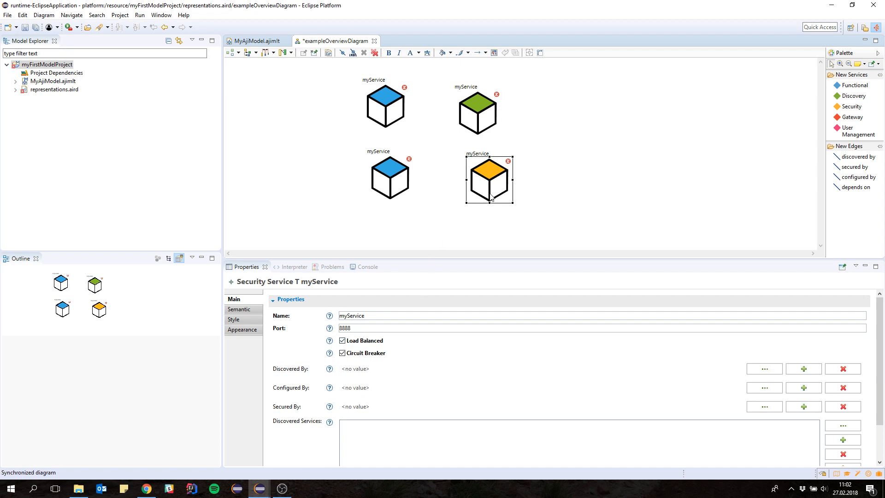
{"action": "left_click", "coordinate": [365, 327]}
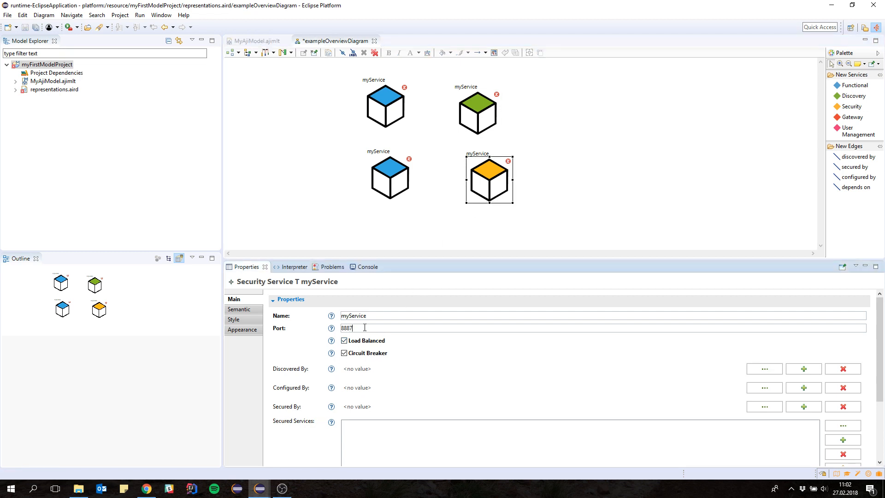
{"action": "left_click", "coordinate": [402, 173]}
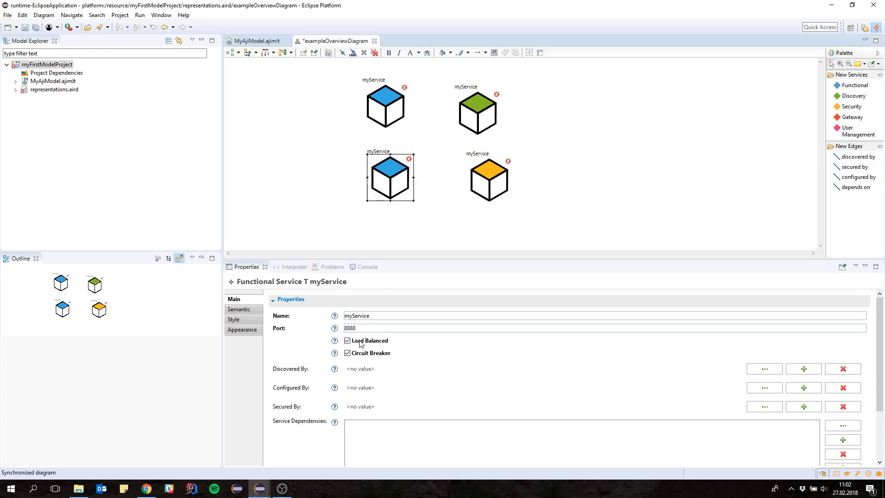
{"action": "left_click", "coordinate": [372, 330]}
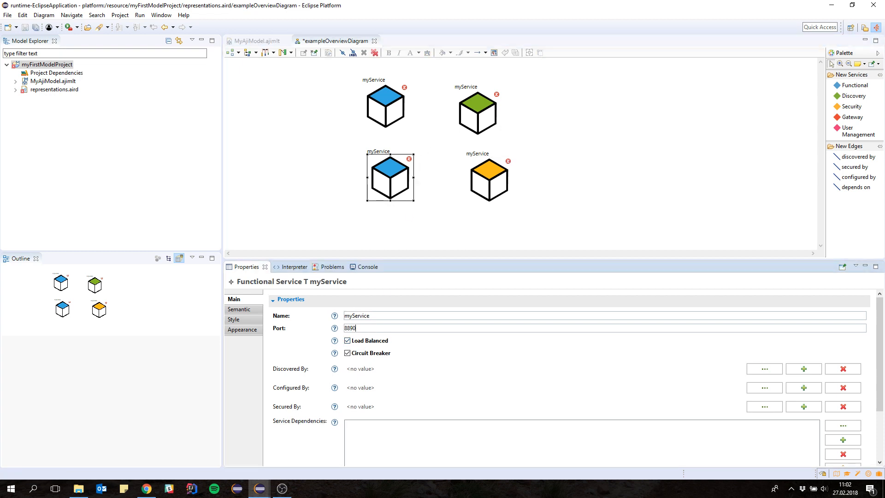
{"action": "left_click", "coordinate": [337, 176]}
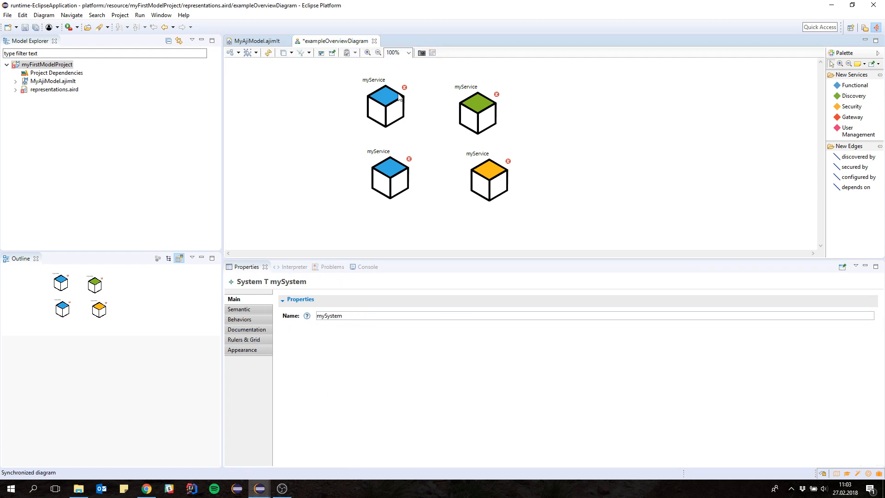
Step: Read the errors on the upper Functional service and validate the diagram again
{"action": "left_click", "coordinate": [399, 98]}
{"action": "mouse_move", "coordinate": [405, 89]}
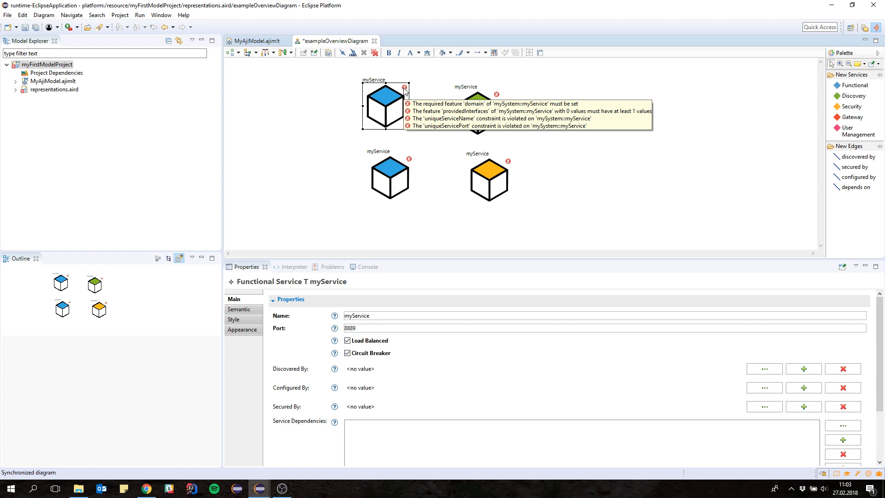
{"action": "right_click", "coordinate": [421, 142]}
{"action": "left_click", "coordinate": [441, 248]}
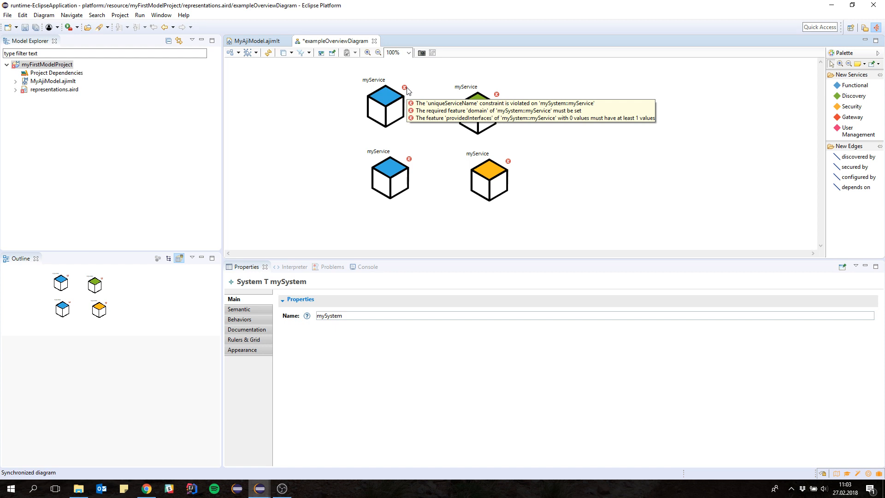
Step: Rename the upper Functional service to myService1 and the Discovery service to myService2
{"action": "left_click", "coordinate": [389, 104]}
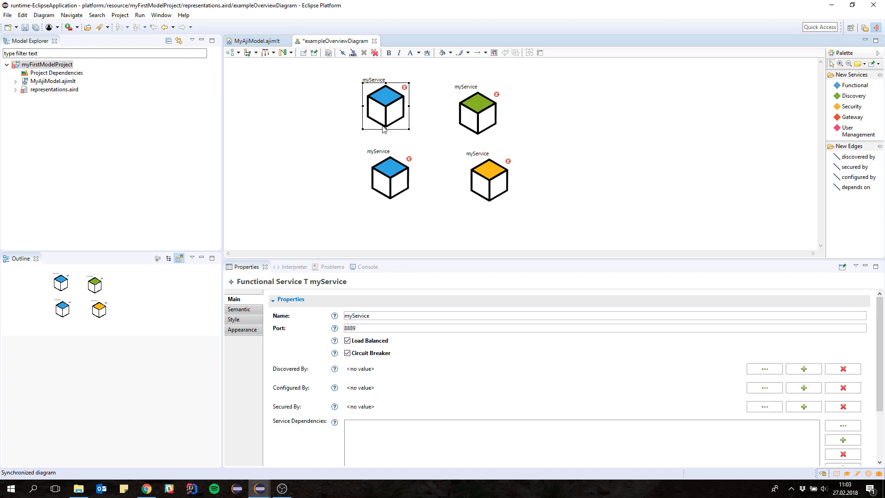
{"action": "left_click", "coordinate": [385, 317]}
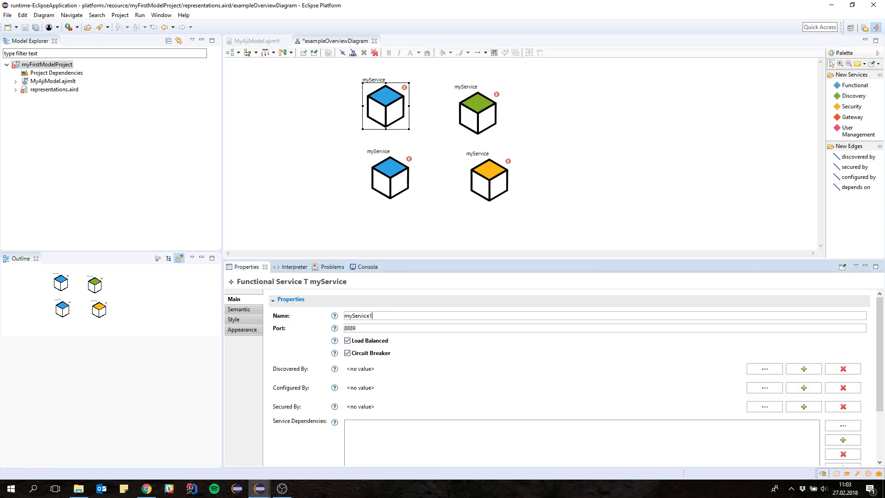
{"action": "left_click", "coordinate": [484, 121]}
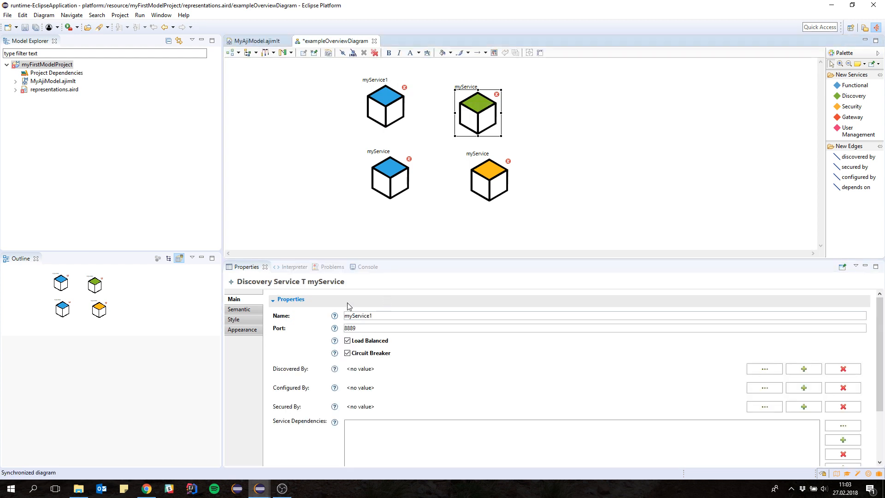
{"action": "left_click", "coordinate": [383, 315]}
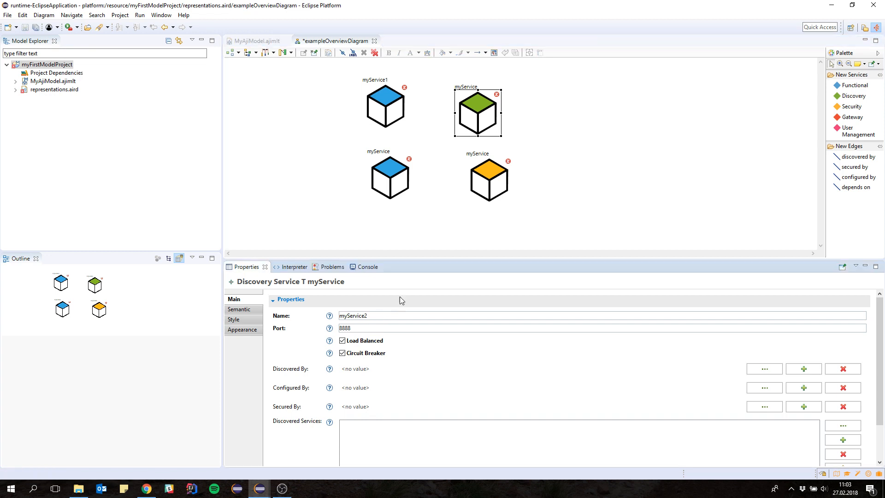
Step: Rename the Security service to myService3 and the lower Functional service to myService4
{"action": "left_click", "coordinate": [477, 190]}
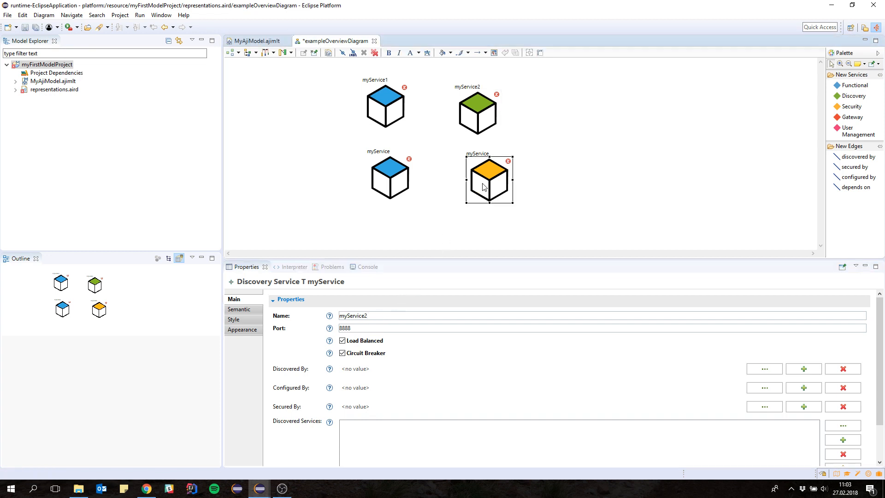
{"action": "left_click", "coordinate": [375, 316]}
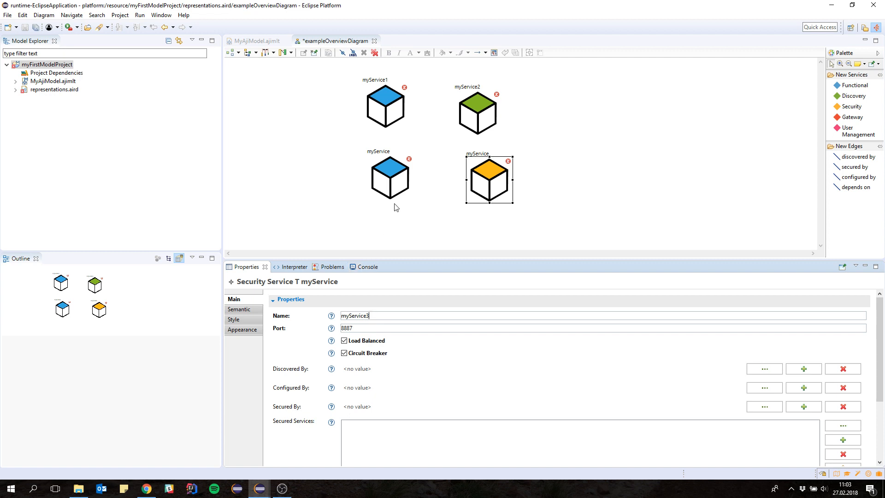
{"action": "left_click", "coordinate": [396, 186]}
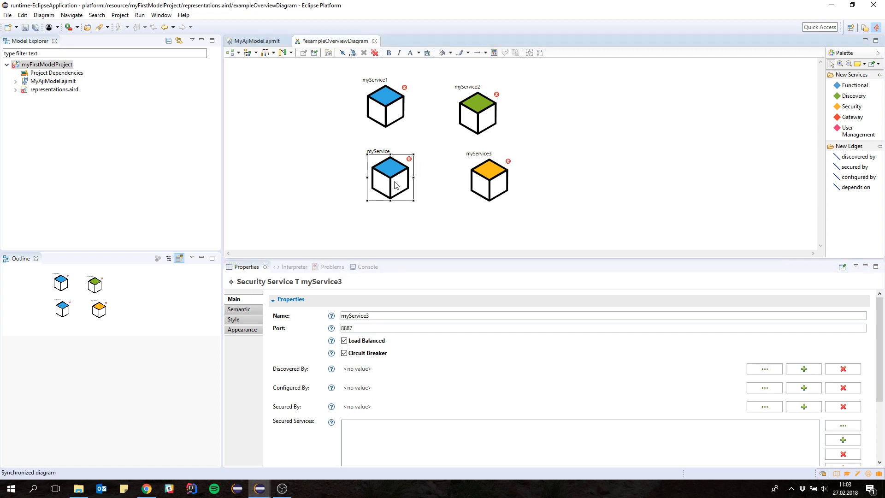
{"action": "left_click", "coordinate": [376, 315]}
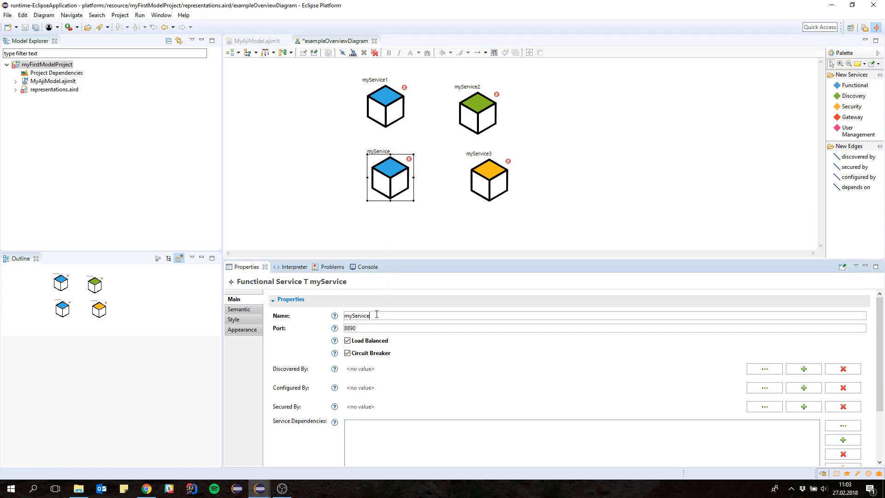
{"action": "left_click", "coordinate": [658, 103]}
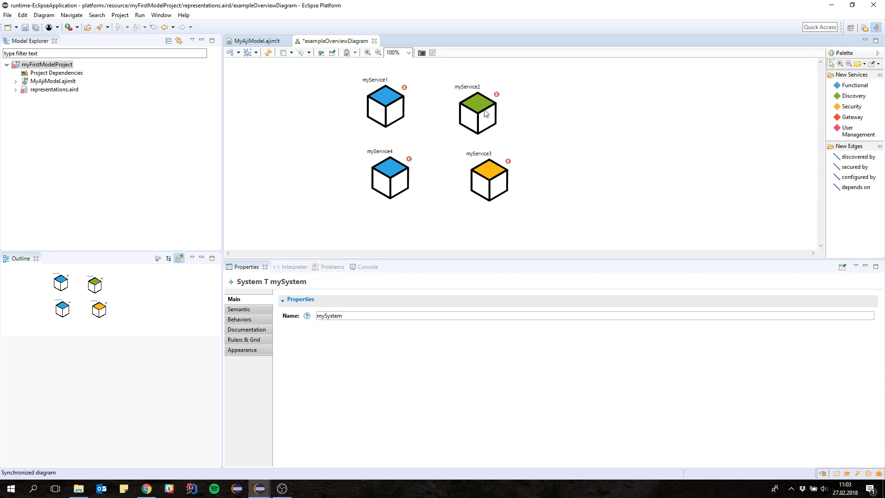
Step: Spread the four services out in two rows, leaving a wide gap between the Functional services and the Discovery and Security services
{"action": "left_click_drag", "start_coordinate": [470, 120], "coordinate": [547, 106]}
{"action": "left_click", "coordinate": [497, 177]}
{"action": "left_click_drag", "start_coordinate": [497, 177], "coordinate": [562, 189]}
{"action": "left_click_drag", "start_coordinate": [393, 167], "coordinate": [432, 189]}
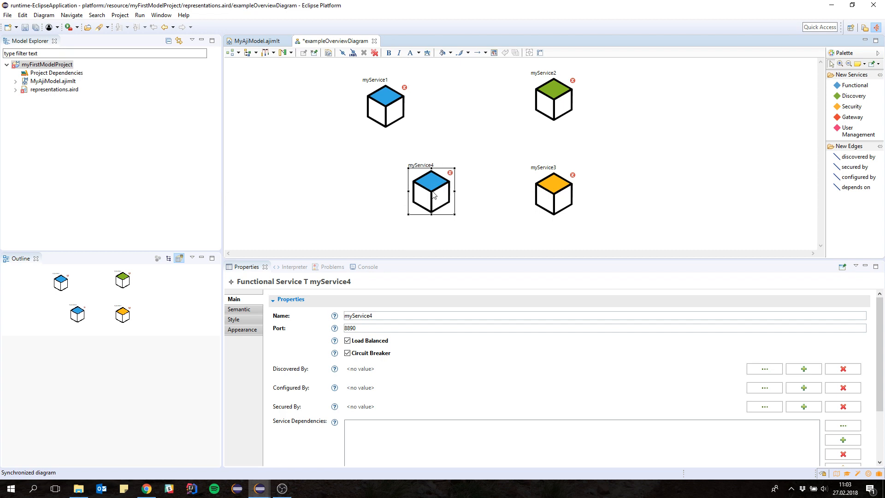
{"action": "left_click_drag", "start_coordinate": [393, 111], "coordinate": [433, 113]}
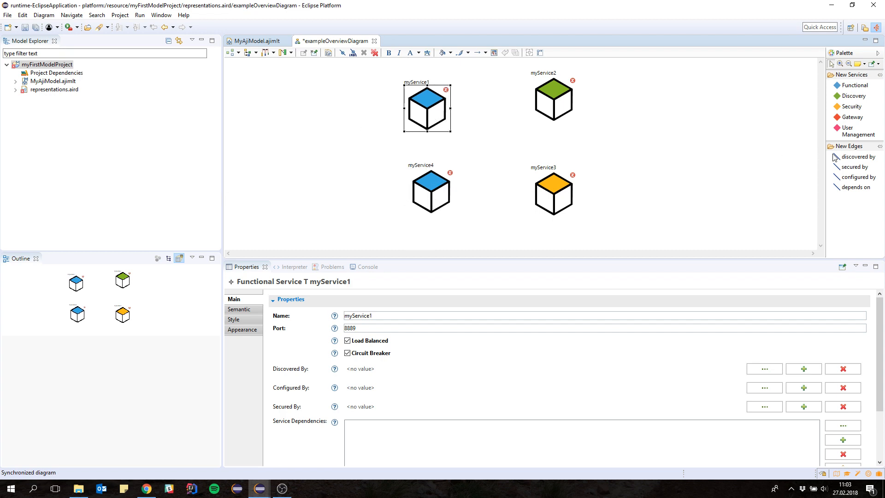
Step: Connect myService1 and myService4 to the Discovery service myService2 with "discovered by" edges
{"action": "left_click", "coordinate": [852, 158]}
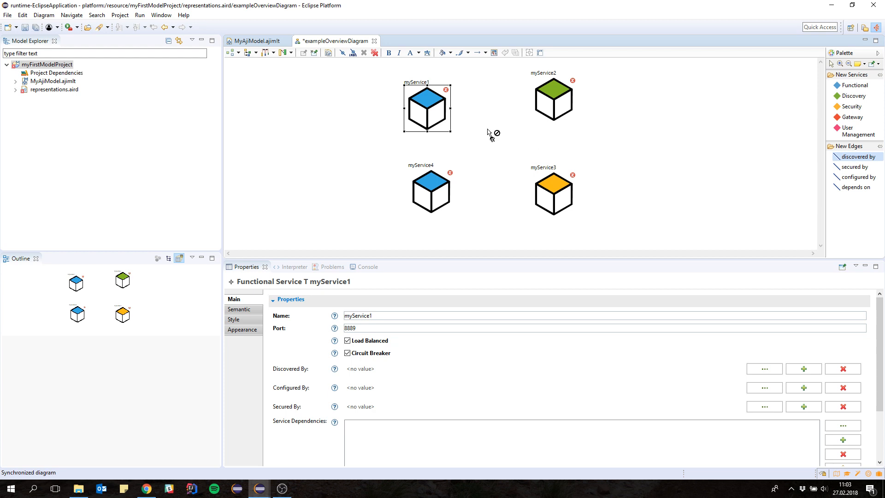
{"action": "left_click", "coordinate": [430, 119]}
{"action": "left_click", "coordinate": [539, 106]}
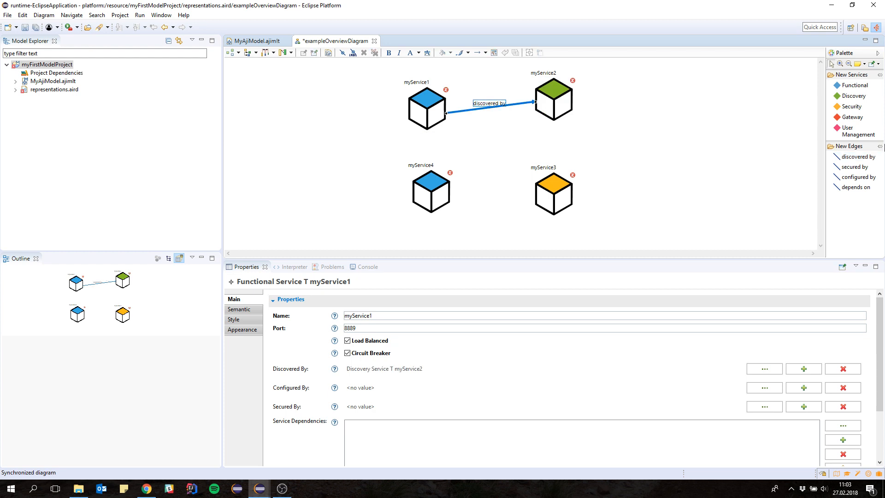
{"action": "left_click", "coordinate": [857, 157]}
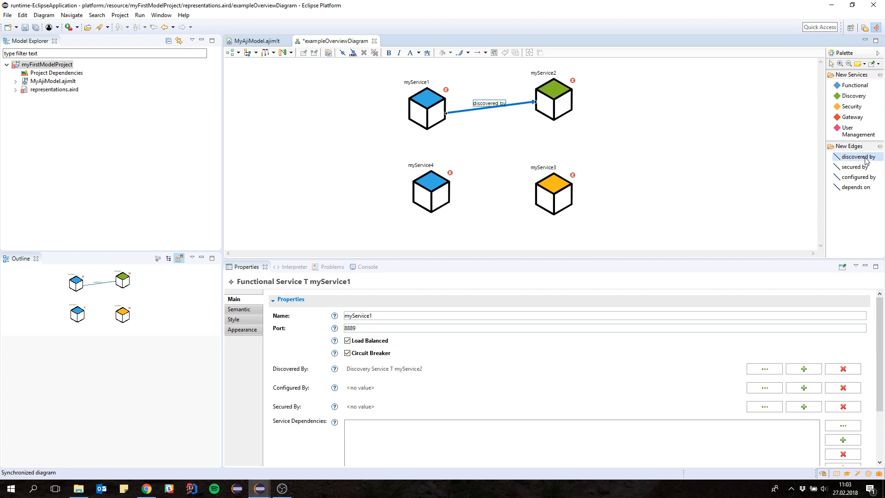
{"action": "left_click", "coordinate": [437, 193]}
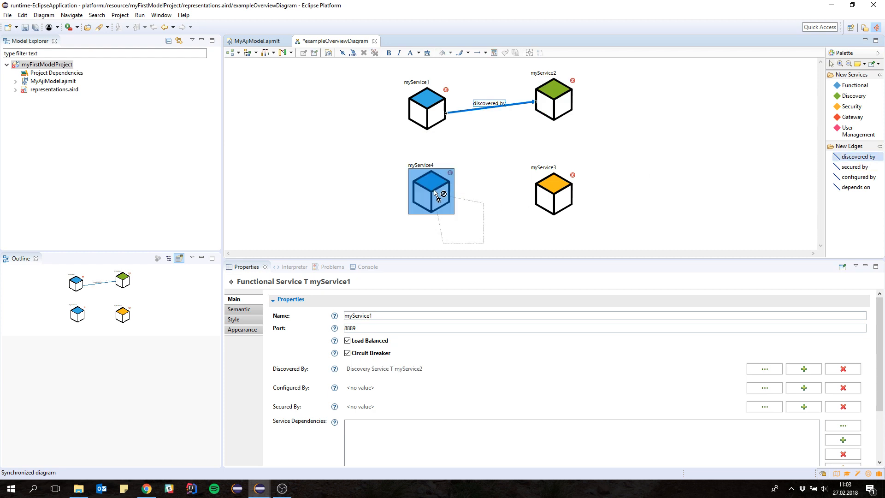
{"action": "left_click", "coordinate": [541, 108]}
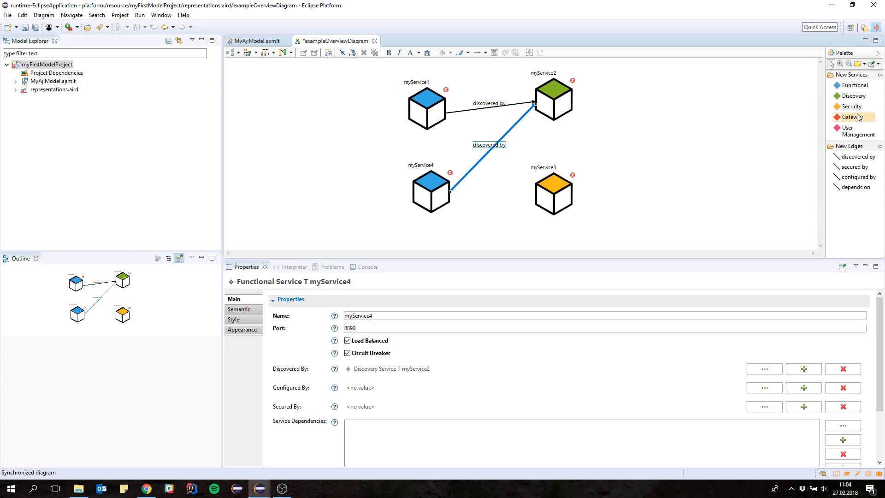
Step: Connect myService4 to the Security service myService3 with a "secured by" edge and move the two services farther apart
{"action": "left_click", "coordinate": [854, 167]}
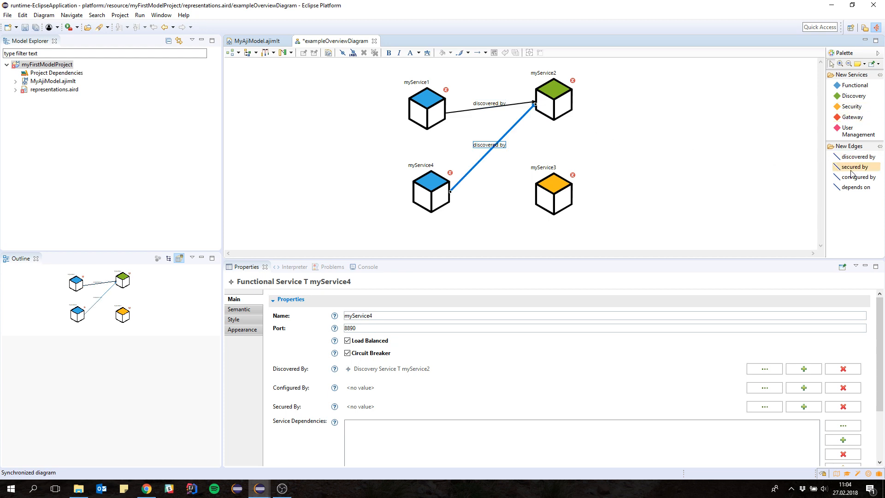
{"action": "left_click", "coordinate": [443, 199]}
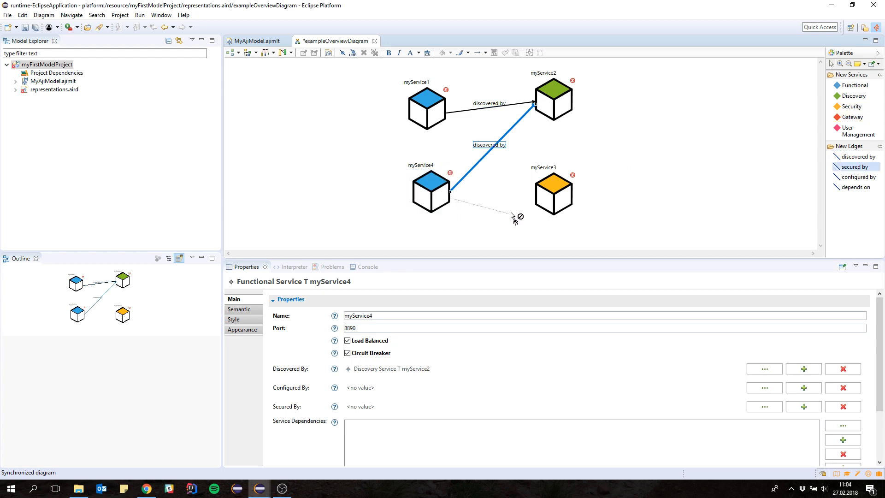
{"action": "left_click", "coordinate": [544, 205]}
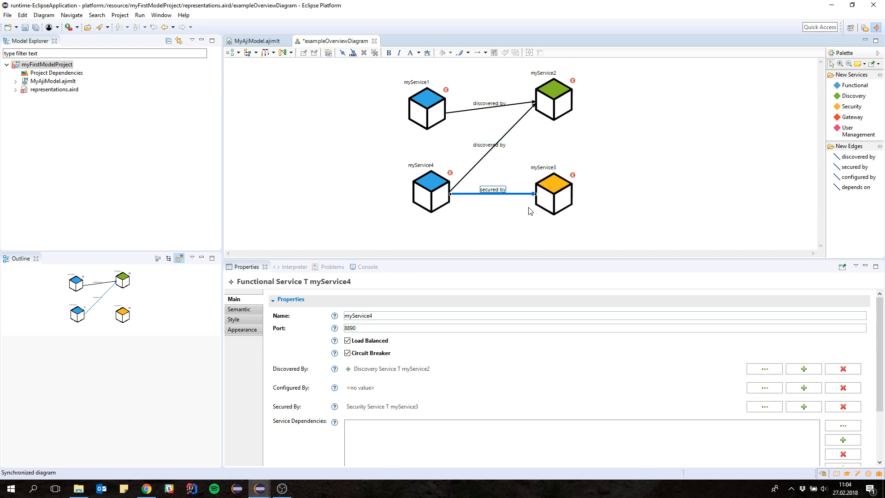
{"action": "left_click", "coordinate": [472, 218]}
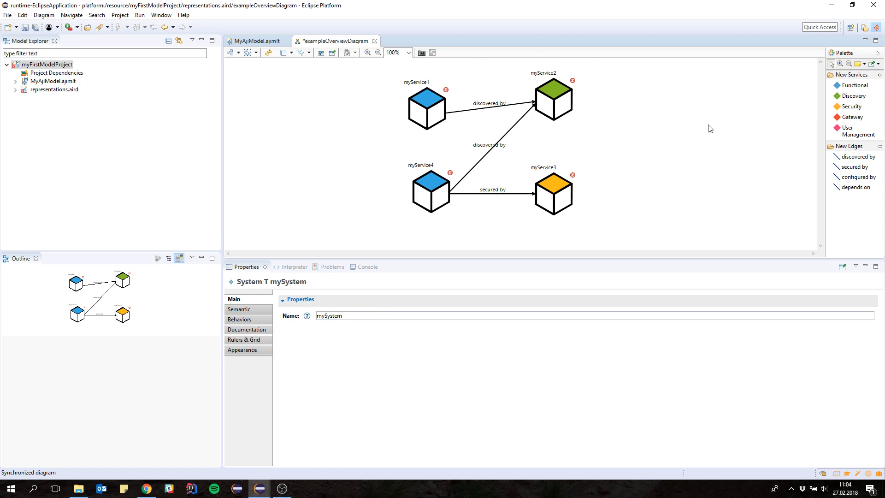
{"action": "left_click_drag", "start_coordinate": [560, 193], "coordinate": [594, 190]}
{"action": "left_click_drag", "start_coordinate": [432, 199], "coordinate": [412, 195]}
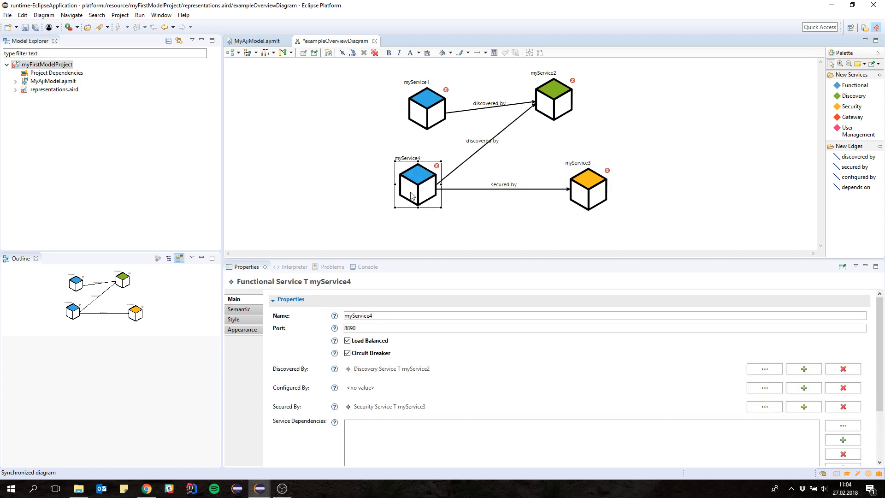
Step: Validate the connected diagram and select the Discovery service myService2
{"action": "left_click", "coordinate": [378, 157]}
{"action": "right_click", "coordinate": [371, 135]}
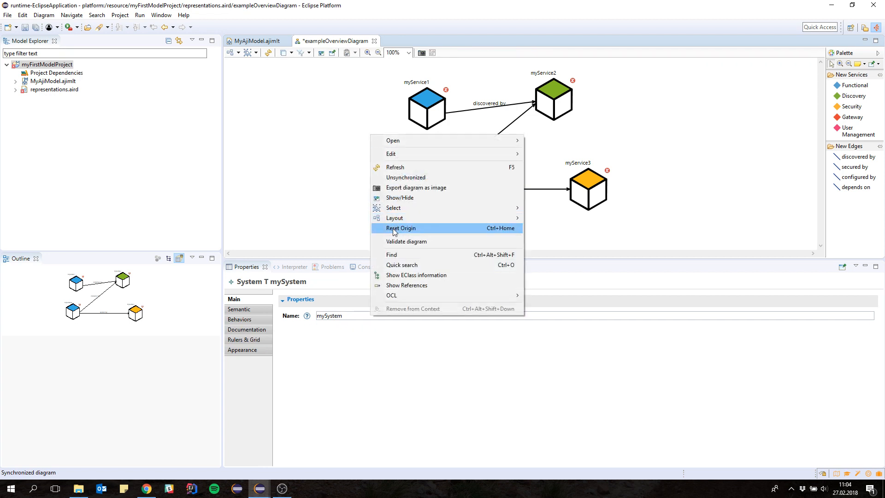
{"action": "left_click", "coordinate": [405, 241]}
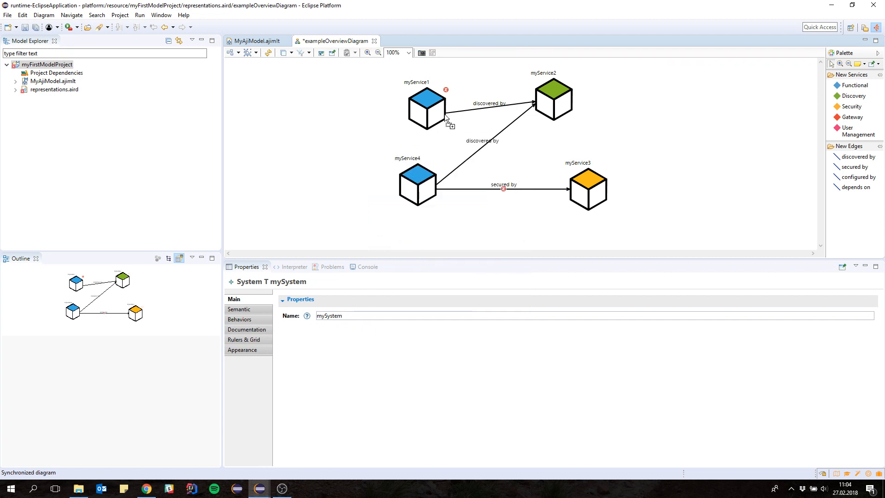
{"action": "left_click", "coordinate": [553, 93]}
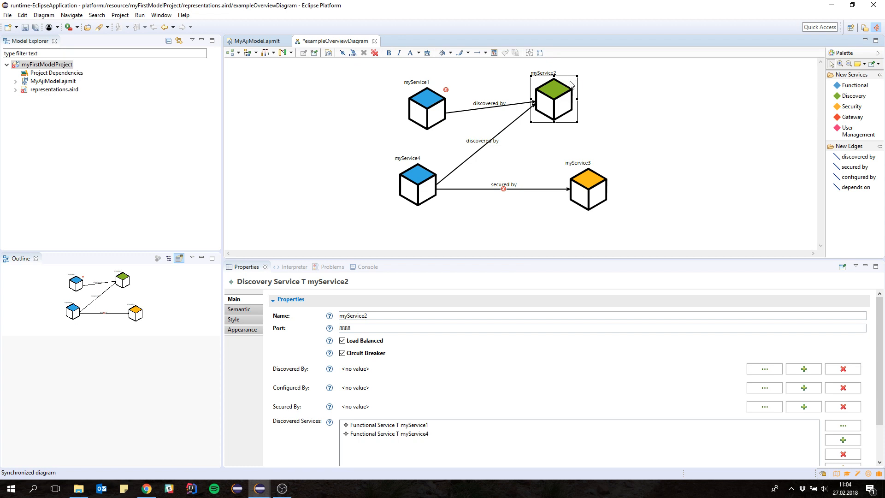
Step: Inspect the Security service myService3 and read the validation errors marked on myService4's "secured by" edge and on myService1
{"action": "left_click", "coordinate": [584, 196]}
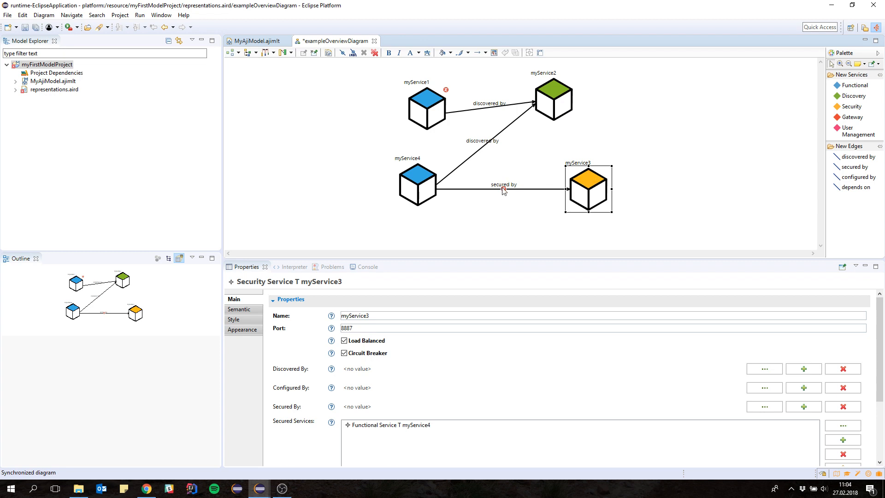
{"action": "mouse_move", "coordinate": [504, 190]}
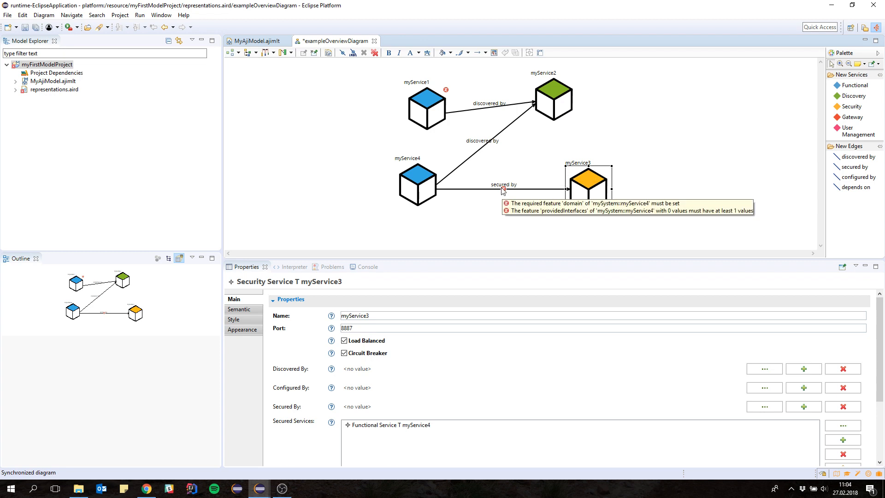
{"action": "left_click", "coordinate": [431, 181]}
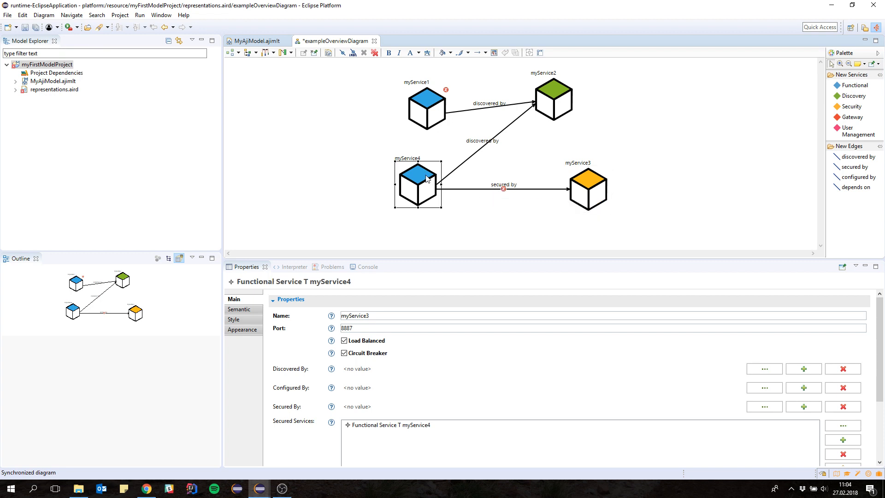
{"action": "left_click", "coordinate": [432, 151]}
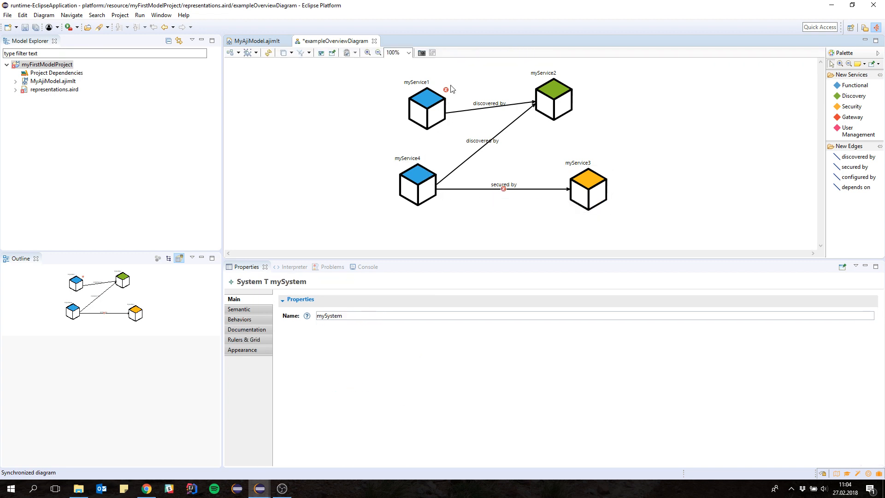
{"action": "mouse_move", "coordinate": [448, 94]}
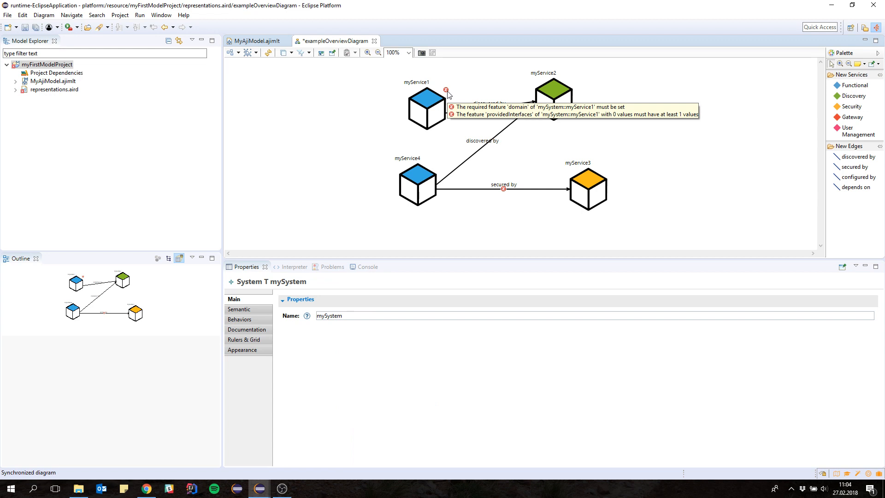
{"action": "left_click", "coordinate": [424, 105]}
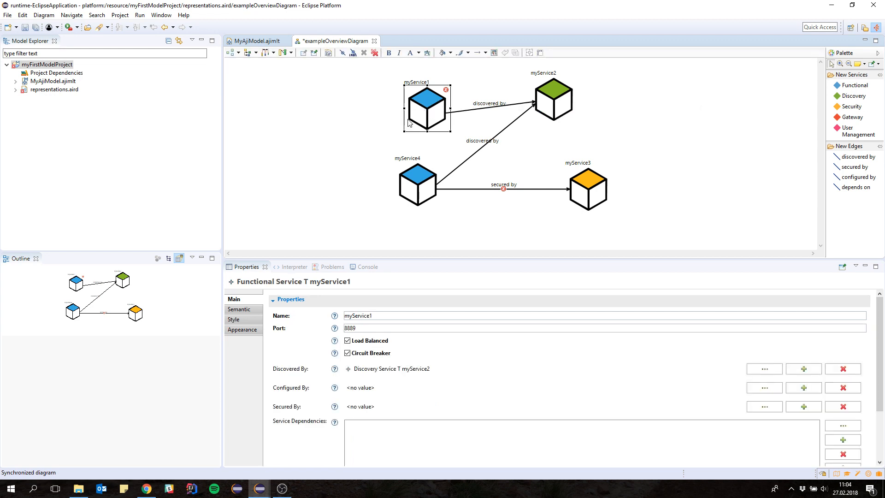
{"action": "mouse_move", "coordinate": [392, 126]}
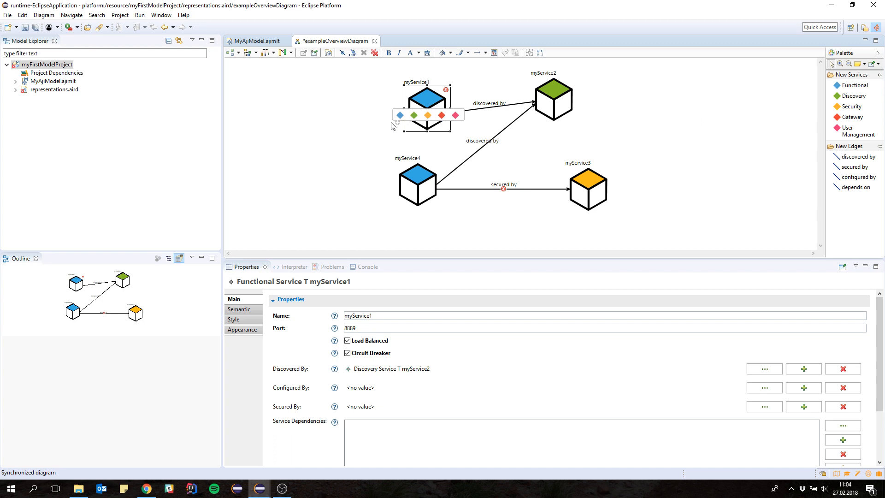
Step: Save the overview diagram and expand MyAjiModel.ajimlt down to the contents of System T mySystem
{"action": "left_click", "coordinate": [354, 130]}
{"action": "key", "text": "ctrl+s"}
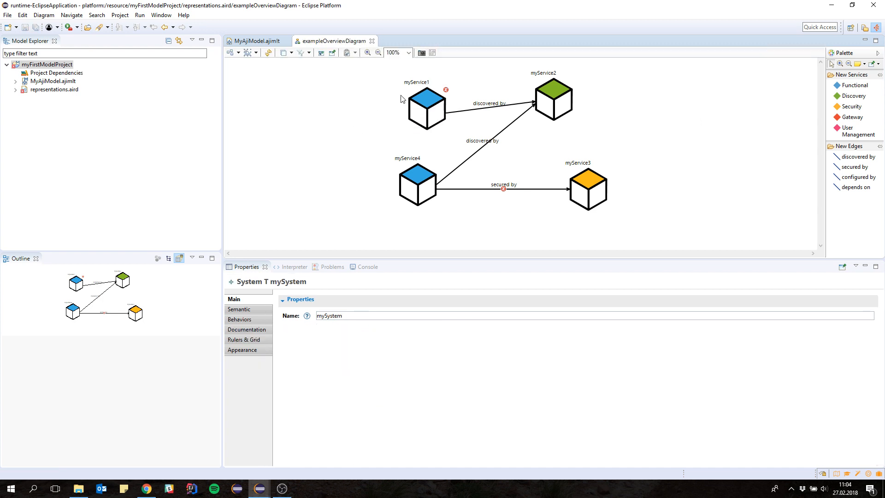
{"action": "left_click", "coordinate": [15, 81]}
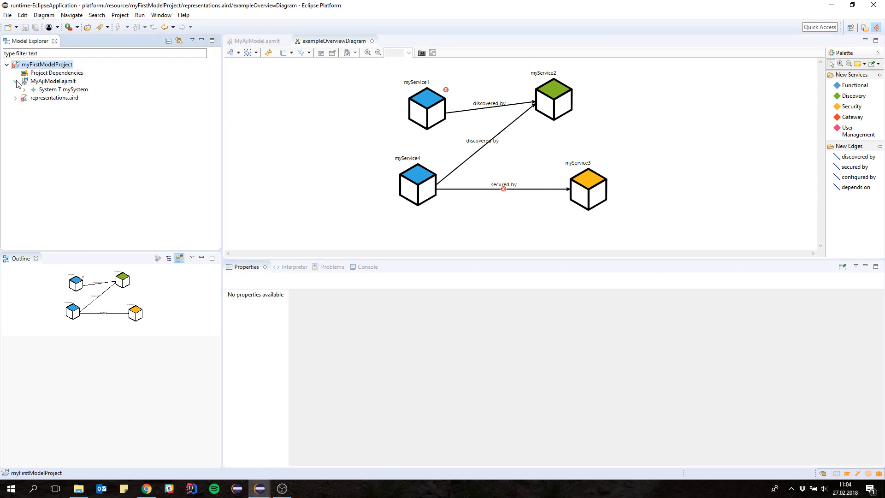
{"action": "left_click", "coordinate": [25, 90]}
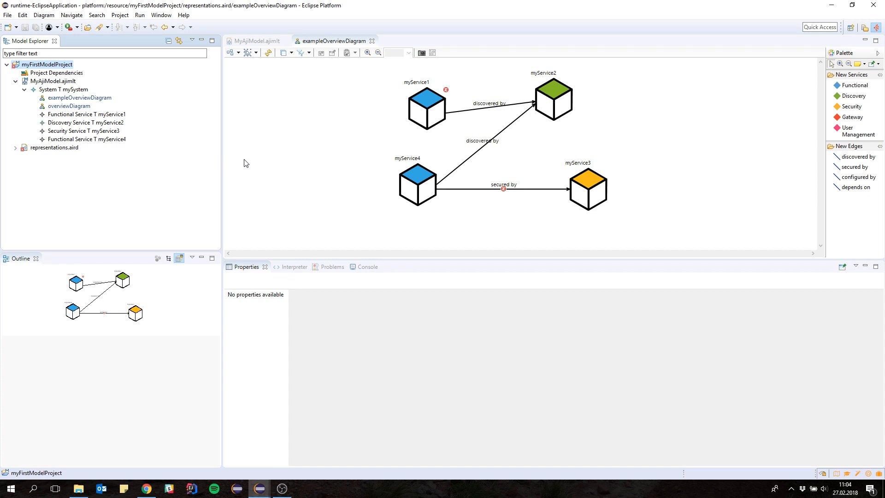
Step: Create a new detailed diagram representation named myService1Diagram for the Functional service myService1
{"action": "left_click", "coordinate": [433, 98]}
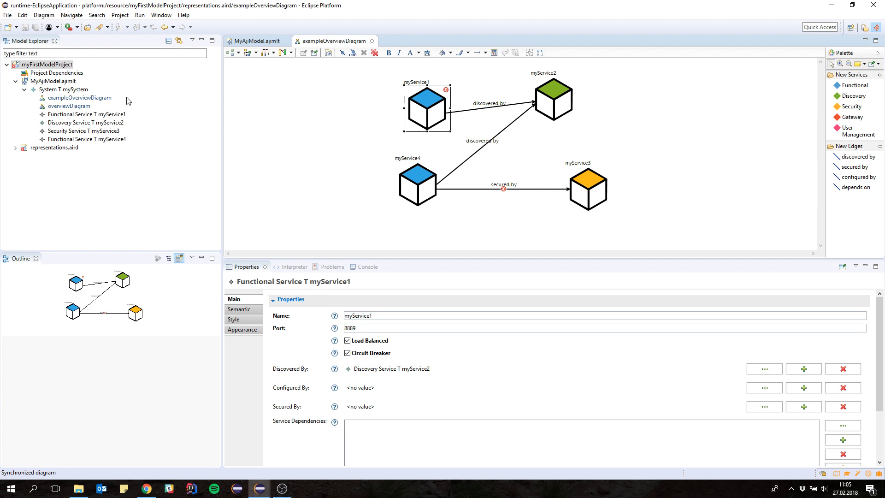
{"action": "left_click", "coordinate": [83, 116]}
{"action": "right_click", "coordinate": [83, 117]}
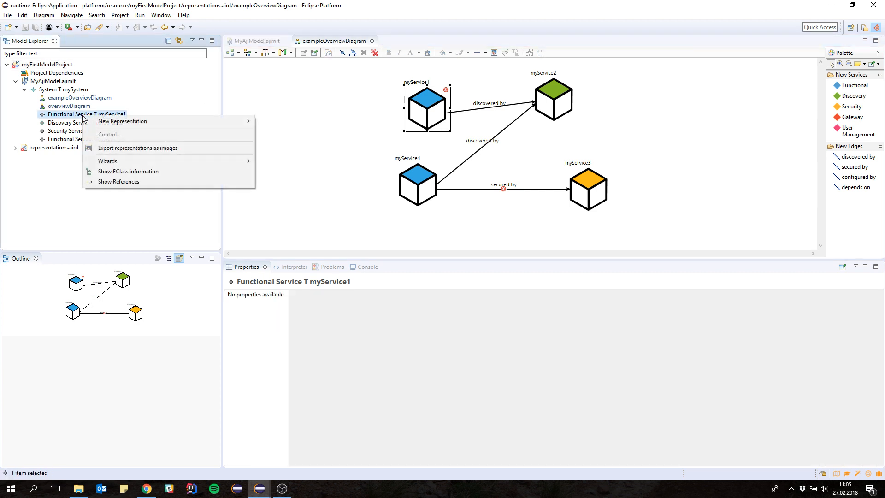
{"action": "left_click", "coordinate": [142, 101]}
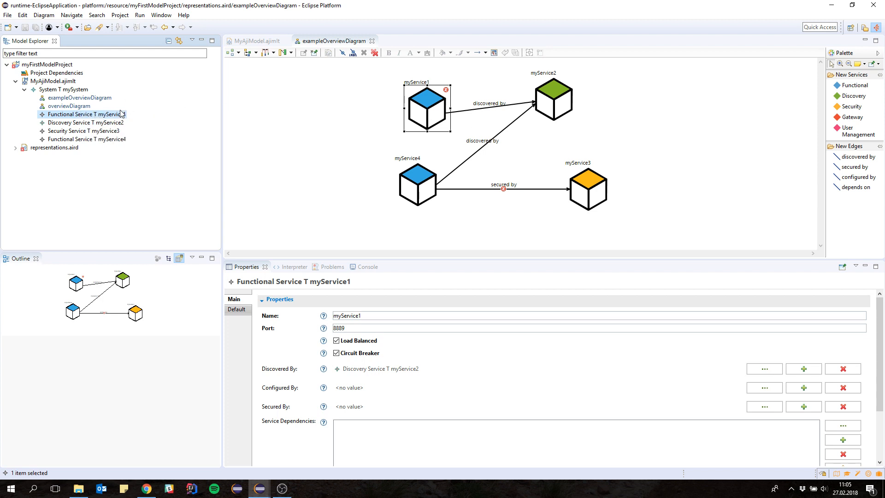
{"action": "right_click", "coordinate": [97, 117]}
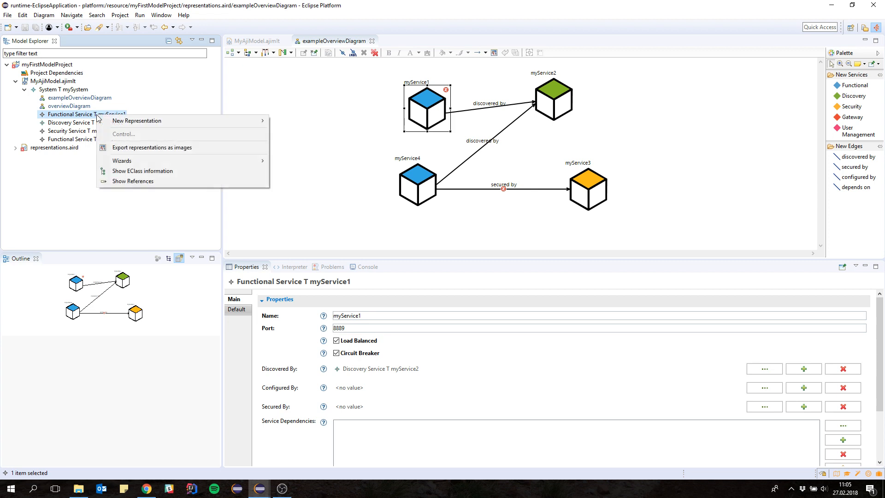
{"action": "mouse_move", "coordinate": [173, 120]}
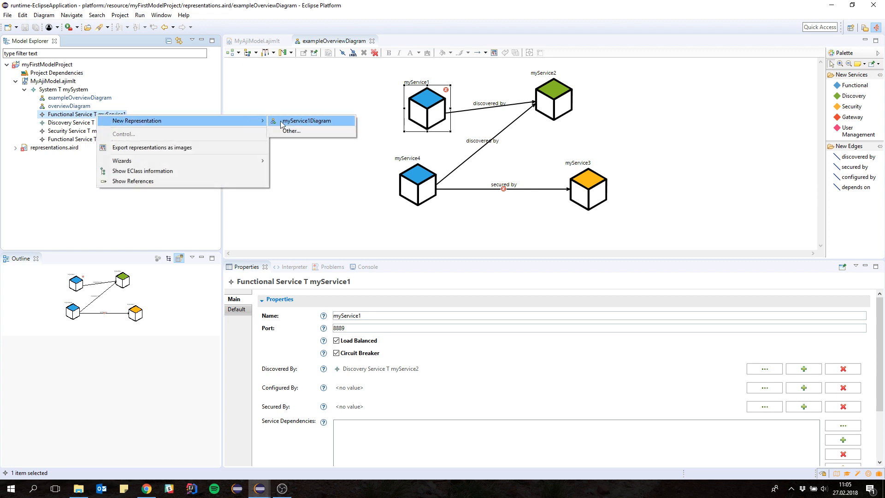
{"action": "left_click", "coordinate": [311, 121]}
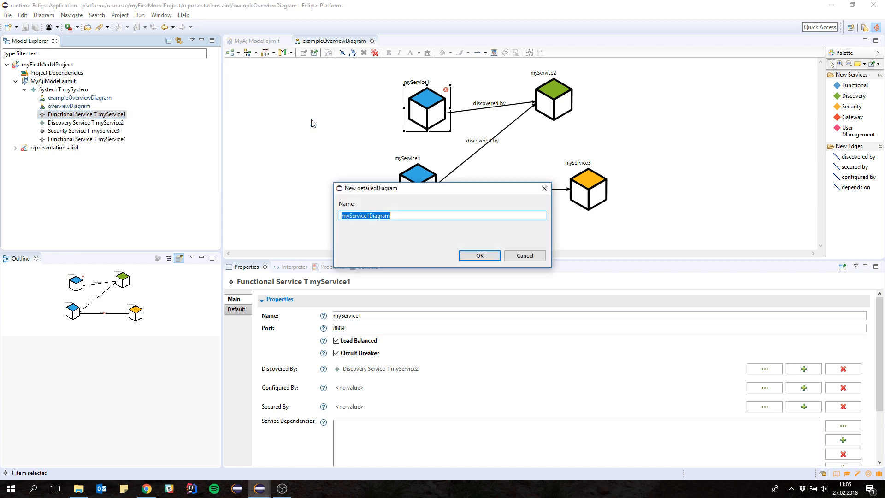
{"action": "left_click", "coordinate": [481, 256]}
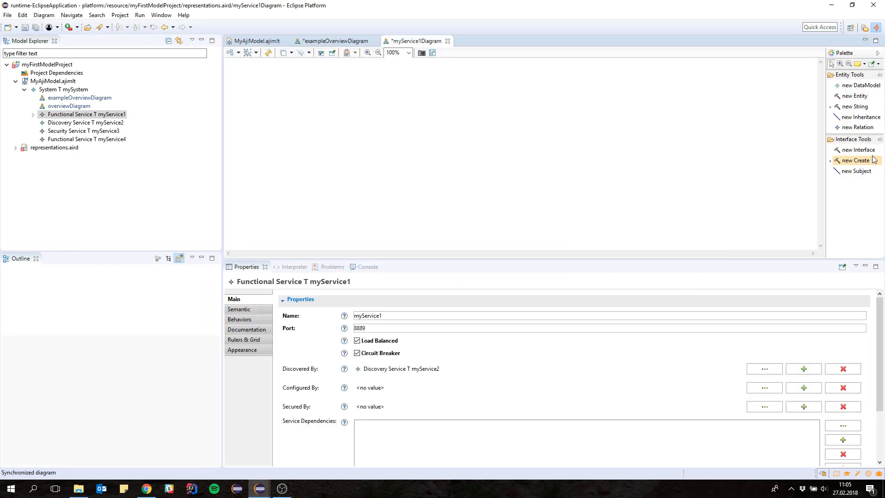
Step: Add a data model to the empty myService1Diagram and shift it slightly to the left
{"action": "left_click", "coordinate": [853, 171]}
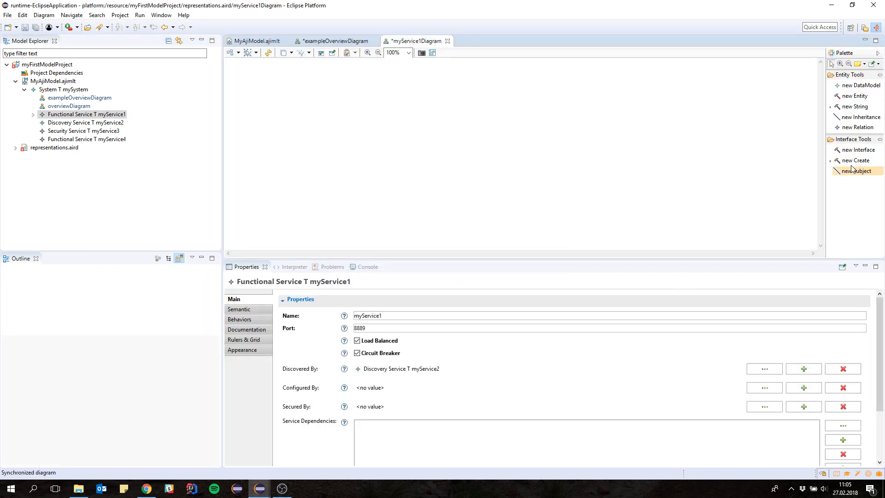
{"action": "left_click", "coordinate": [862, 86]}
{"action": "left_click", "coordinate": [516, 132]}
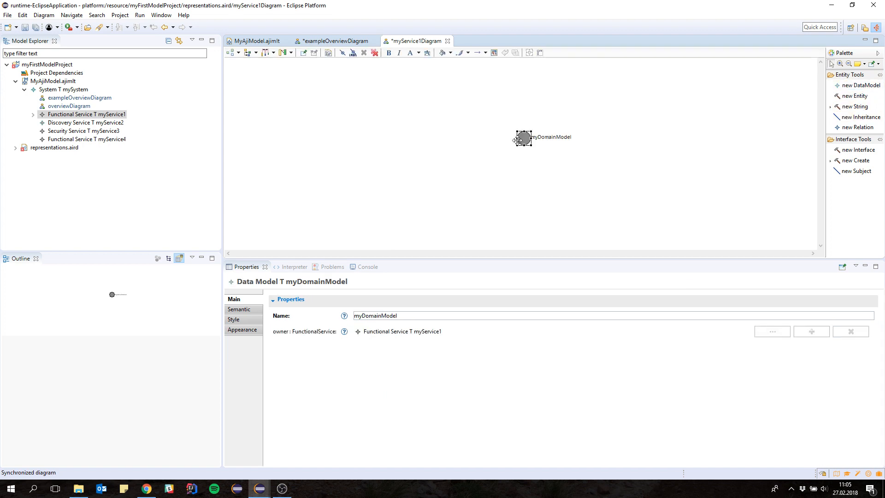
{"action": "left_click_drag", "start_coordinate": [526, 140], "coordinate": [485, 145]}
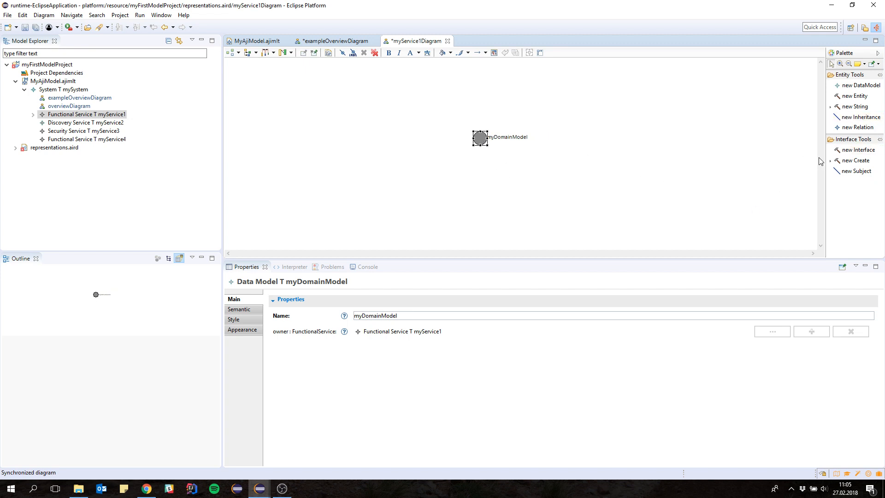
Step: Add an entity to myDomainModel and name it Student
{"action": "left_click", "coordinate": [848, 98]}
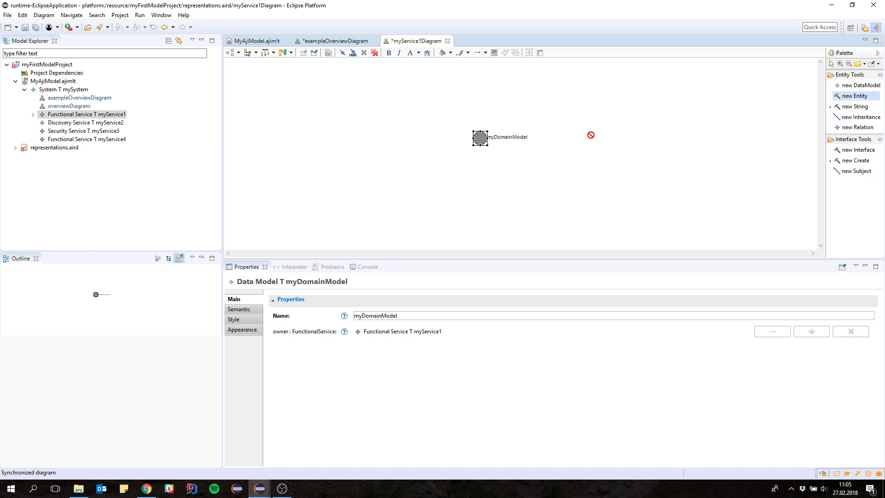
{"action": "left_click", "coordinate": [477, 139]}
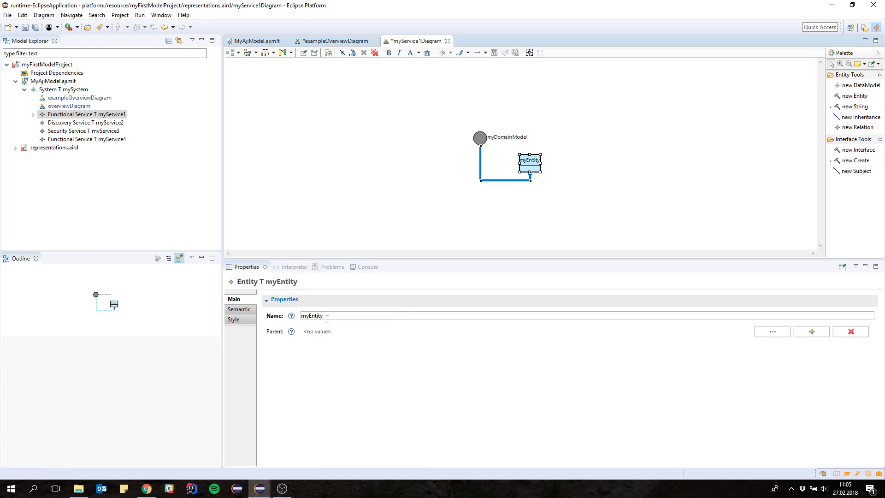
{"action": "left_click", "coordinate": [327, 317]}
{"action": "left_click_drag", "start_coordinate": [328, 317], "coordinate": [307, 317]}
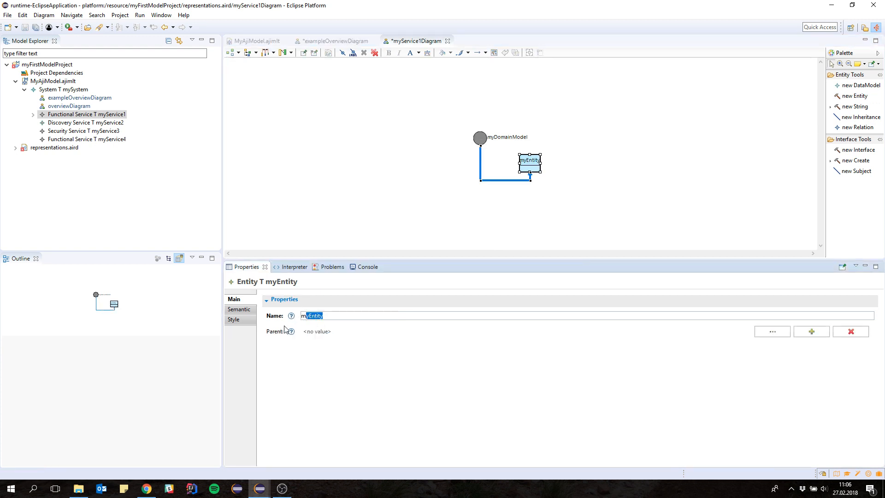
{"action": "key", "text": "BackSpace"}
{"action": "key", "text": "BackSpace"}
{"action": "key", "text": "BackSpace"}
{"action": "key", "text": "Return"}
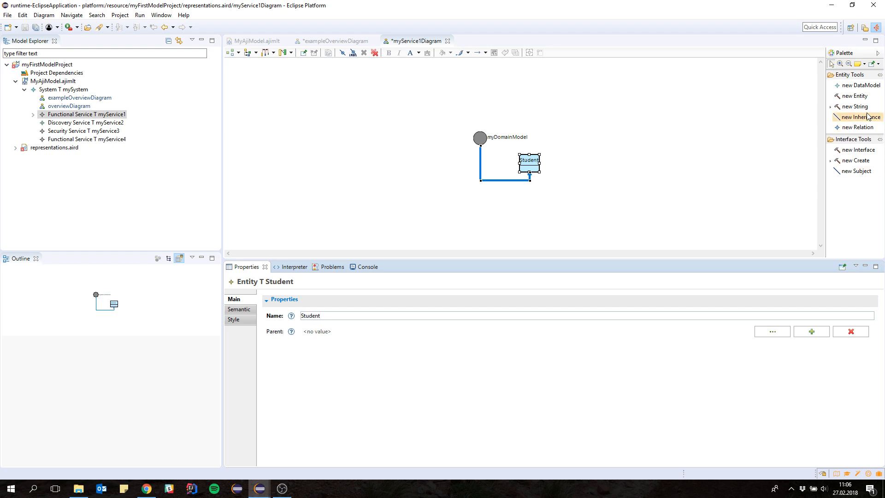
Step: Add a second entity to myDomainModel, placing it to the upper right of Student, and move the data model below both entities
{"action": "left_click", "coordinate": [855, 96]}
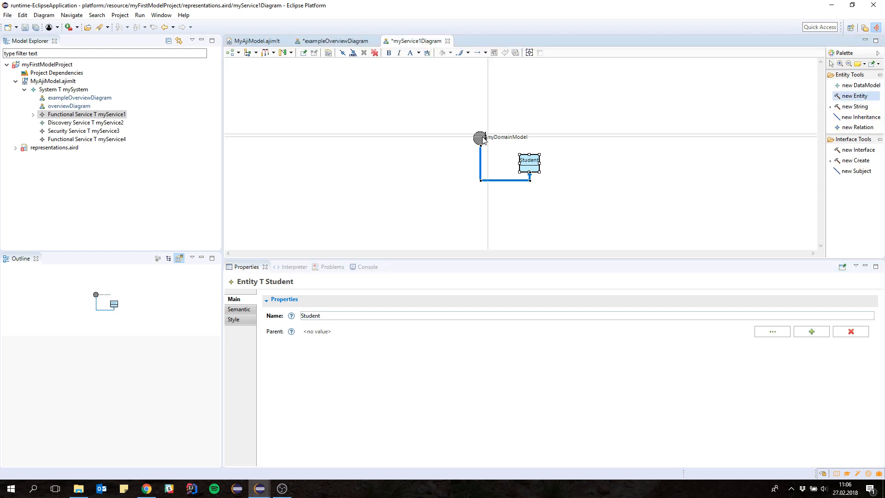
{"action": "left_click", "coordinate": [483, 140]}
{"action": "left_click_drag", "start_coordinate": [532, 161], "coordinate": [576, 101]}
{"action": "left_click", "coordinate": [533, 162]}
{"action": "left_click_drag", "start_coordinate": [533, 162], "coordinate": [551, 203]}
{"action": "left_click", "coordinate": [480, 138]}
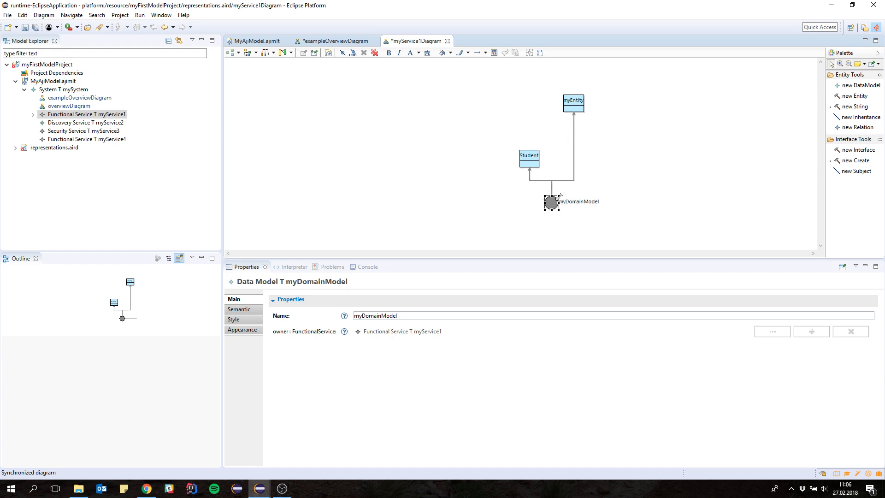
{"action": "left_click", "coordinate": [581, 213]}
{"action": "left_click", "coordinate": [555, 206]}
Step: Rename the entity myEntity as University and move Student up level with it
{"action": "left_click", "coordinate": [582, 104]}
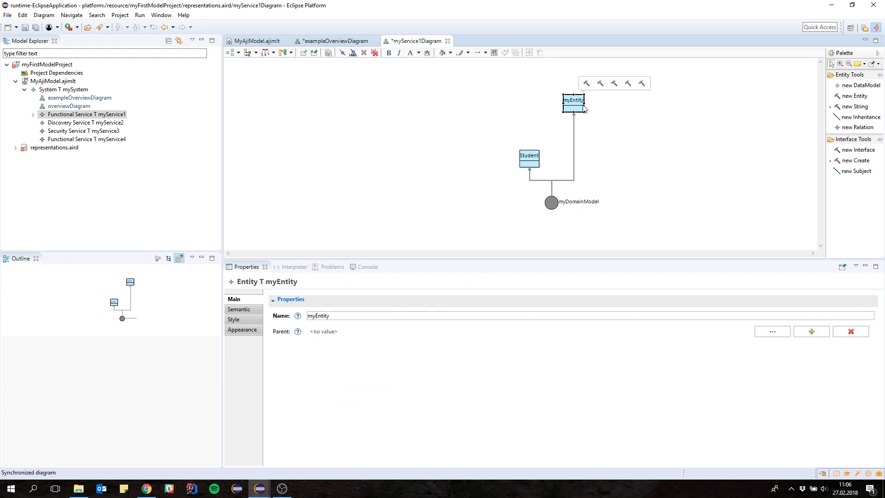
{"action": "double_click", "coordinate": [338, 316]}
{"action": "type", "text": "Univers"}
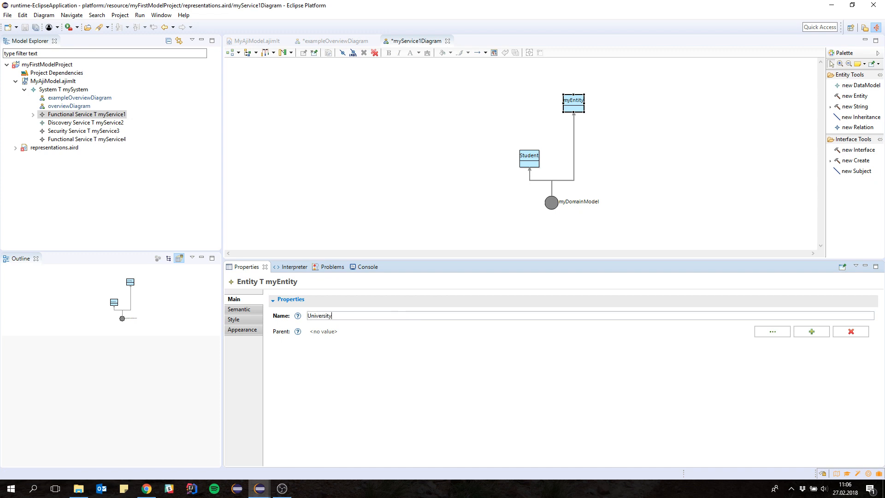
{"action": "key", "text": "Return"}
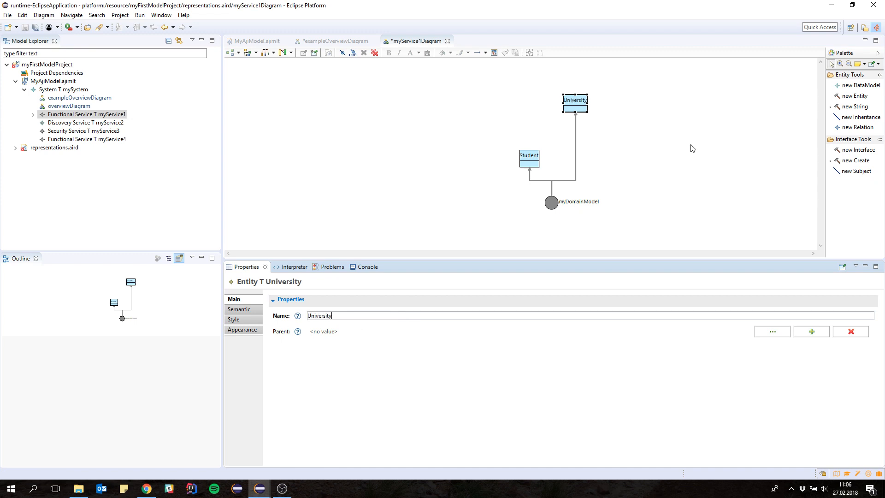
{"action": "left_click", "coordinate": [524, 158]}
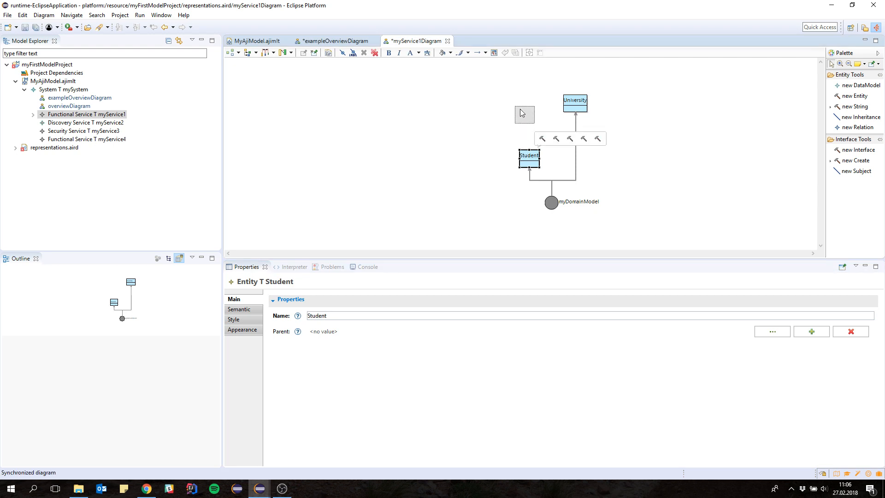
{"action": "left_click_drag", "start_coordinate": [523, 103], "coordinate": [525, 104]}
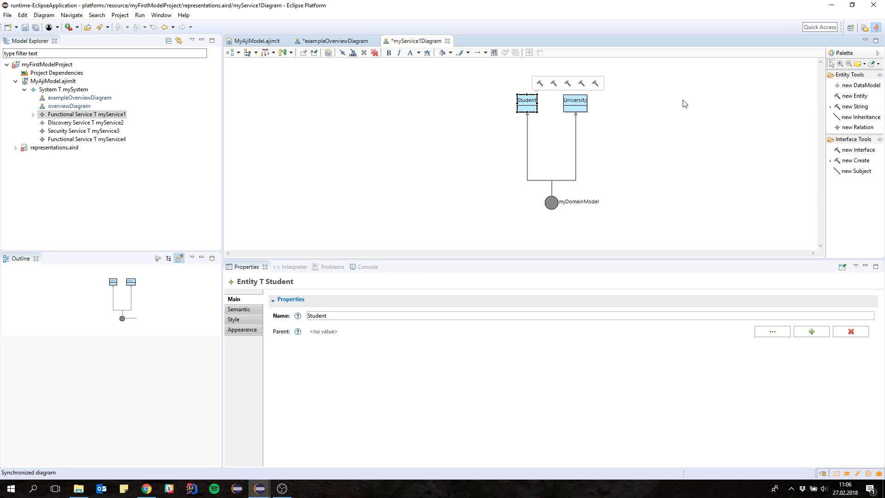
Step: Add a String attribute to the Student entity and name it name
{"action": "left_click", "coordinate": [832, 108]}
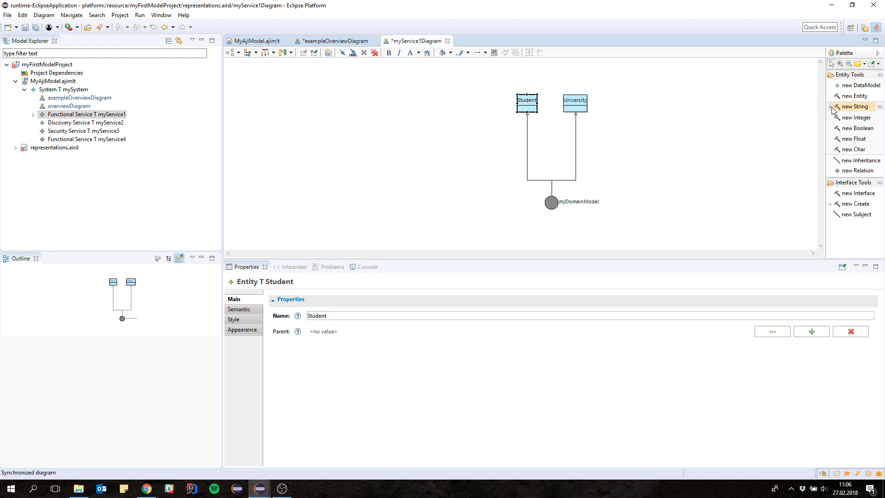
{"action": "left_click", "coordinate": [831, 108]}
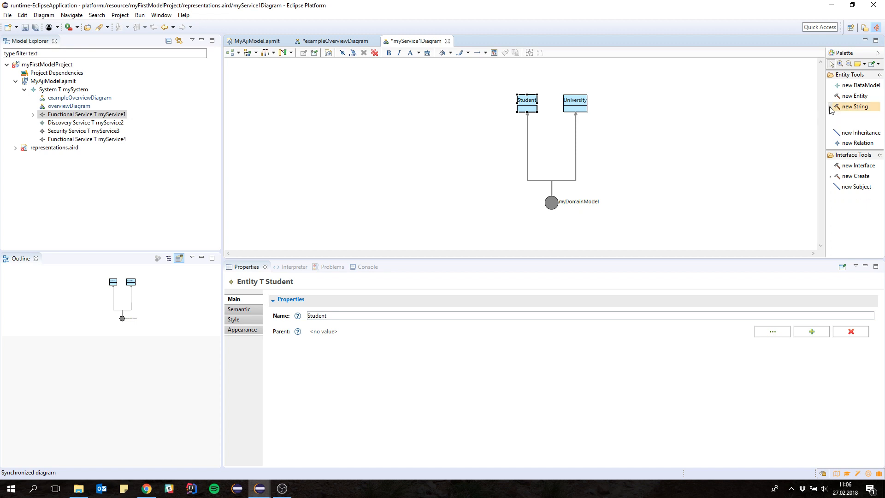
{"action": "left_click", "coordinate": [831, 108]}
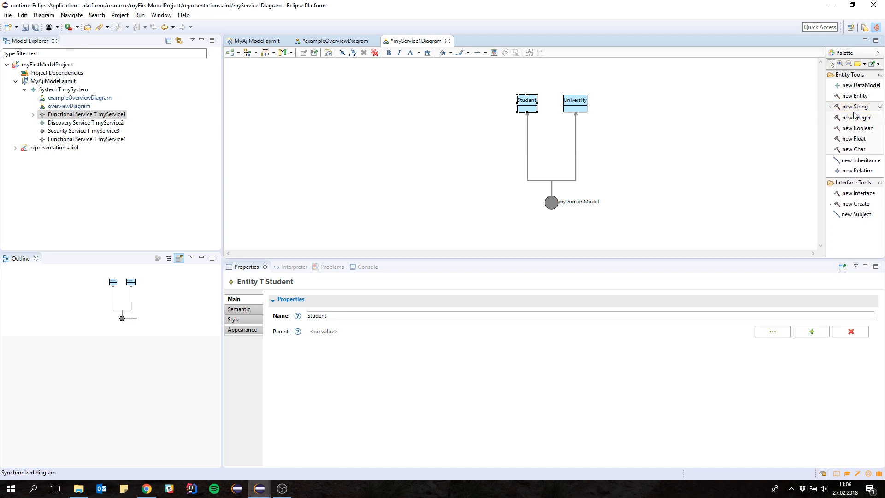
{"action": "left_click", "coordinate": [855, 107]}
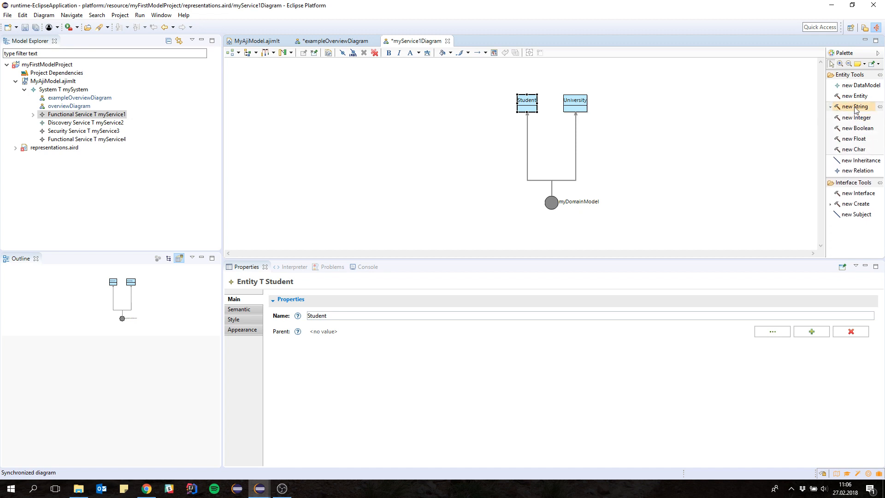
{"action": "left_click", "coordinate": [533, 109]}
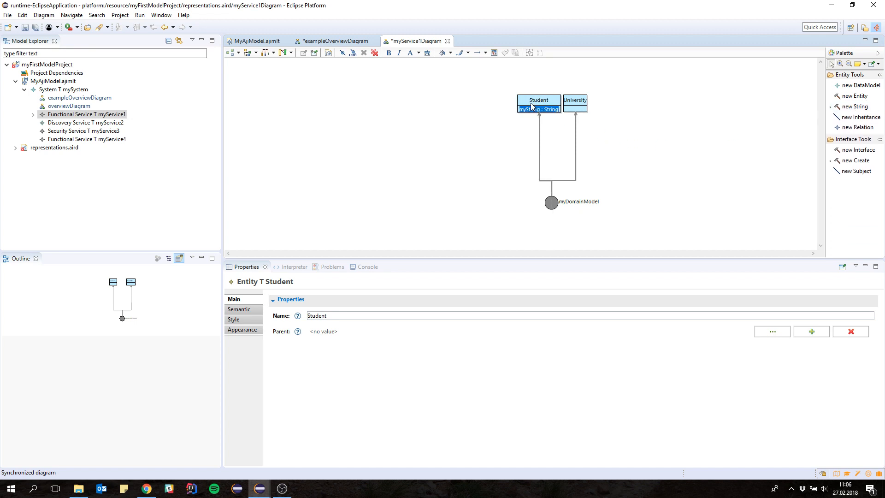
{"action": "double_click", "coordinate": [333, 316]}
{"action": "type", "text": "name"}
{"action": "key", "text": "Return"}
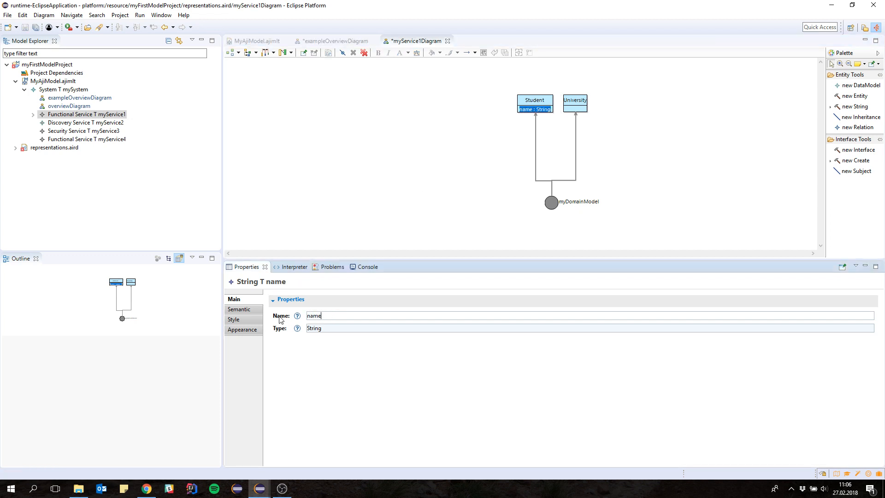
Step: Add a String attribute called name to the University entity
{"action": "left_click", "coordinate": [579, 103]}
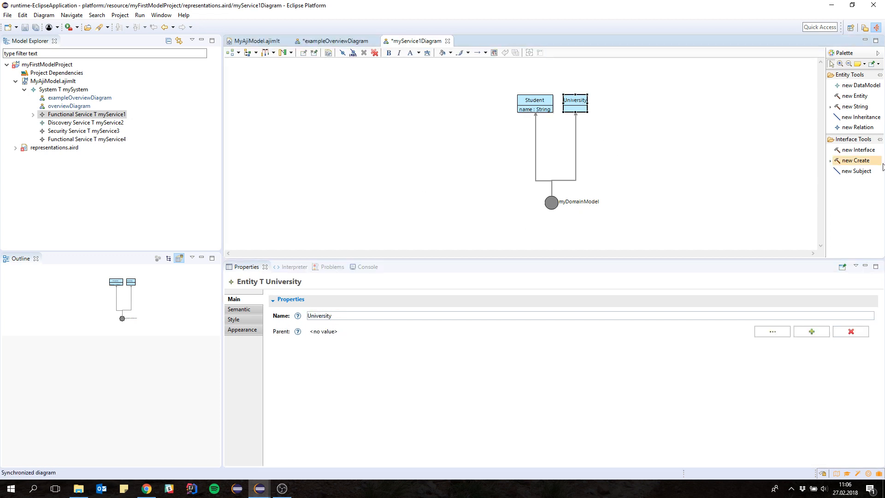
{"action": "left_click", "coordinate": [855, 106]}
{"action": "left_click", "coordinate": [574, 99]}
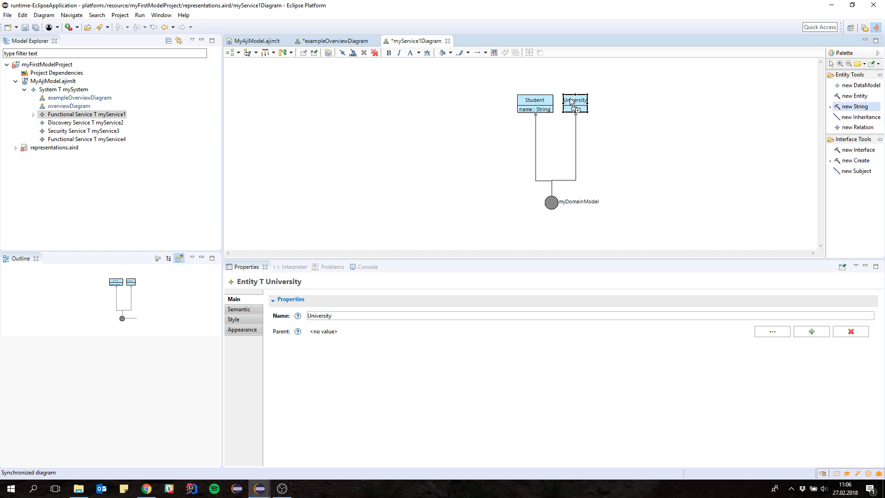
{"action": "double_click", "coordinate": [333, 315]}
{"action": "type", "text": "name"}
{"action": "key", "text": "Return"}
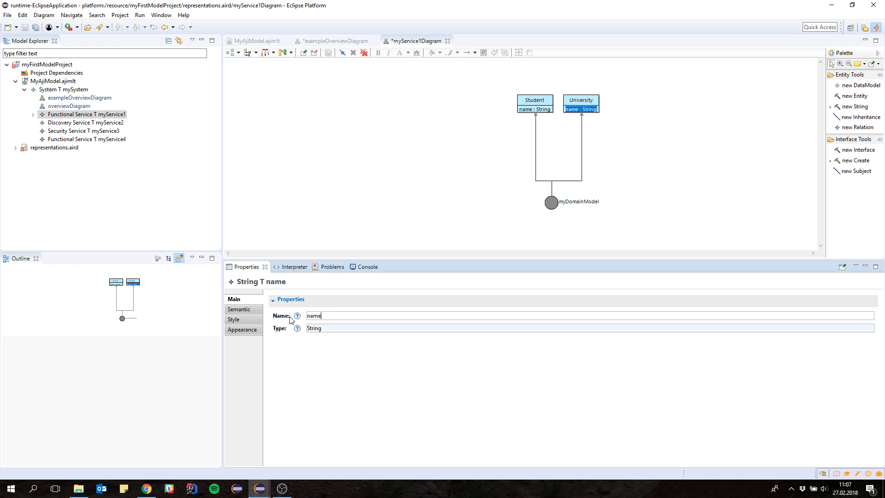
Step: Create a relation from University to Student and move the two entities farther apart horizontally
{"action": "left_click_drag", "start_coordinate": [550, 101], "coordinate": [532, 101]}
{"action": "mouse_move", "coordinate": [658, 118]}
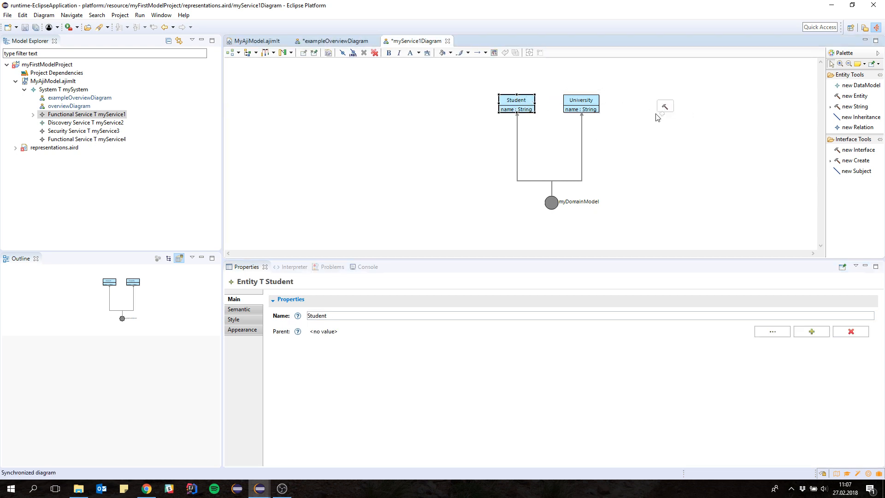
{"action": "left_click", "coordinate": [847, 130]}
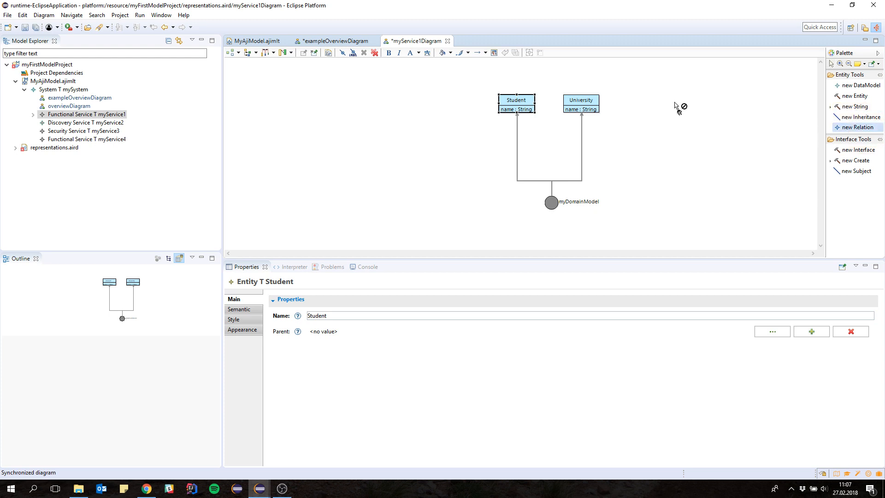
{"action": "left_click", "coordinate": [580, 105]}
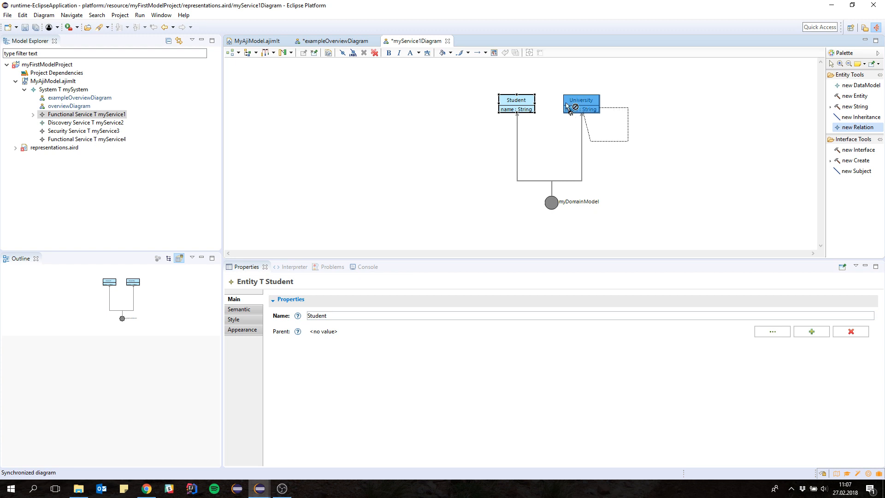
{"action": "left_click", "coordinate": [526, 106]}
{"action": "left_click", "coordinate": [589, 106]}
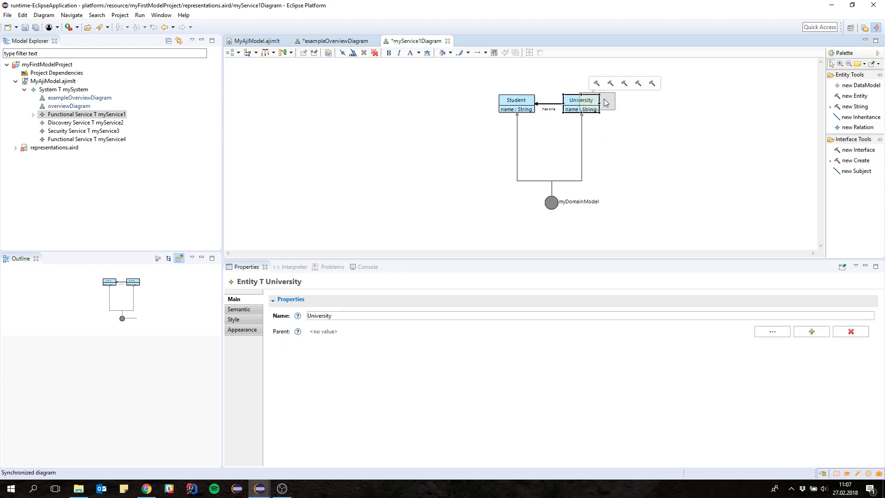
{"action": "left_click_drag", "start_coordinate": [605, 102], "coordinate": [605, 102]}
Step: Set the multiplicity of the relation between University and Student to MANY and save the diagram
{"action": "left_click", "coordinate": [560, 110]}
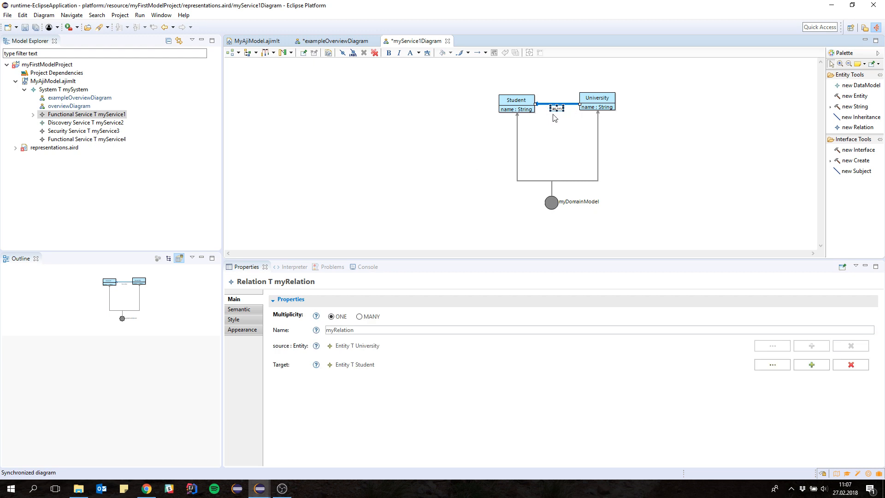
{"action": "left_click", "coordinate": [359, 316]}
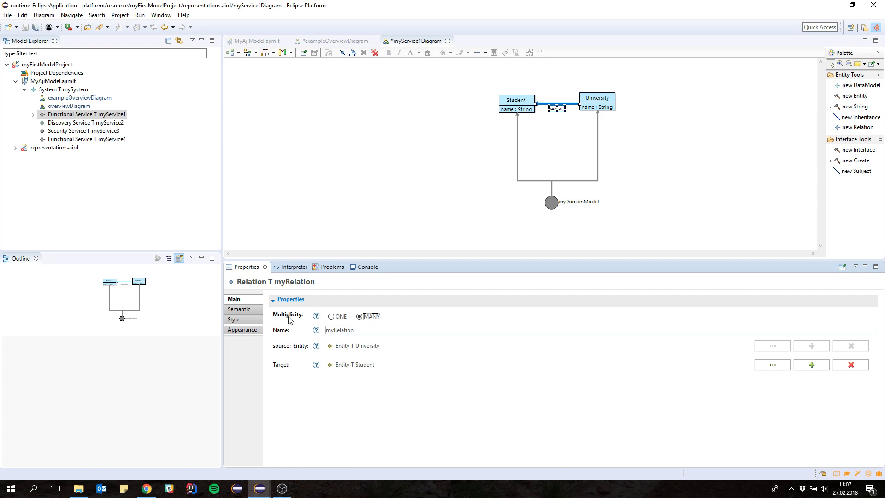
{"action": "left_click", "coordinate": [440, 199]}
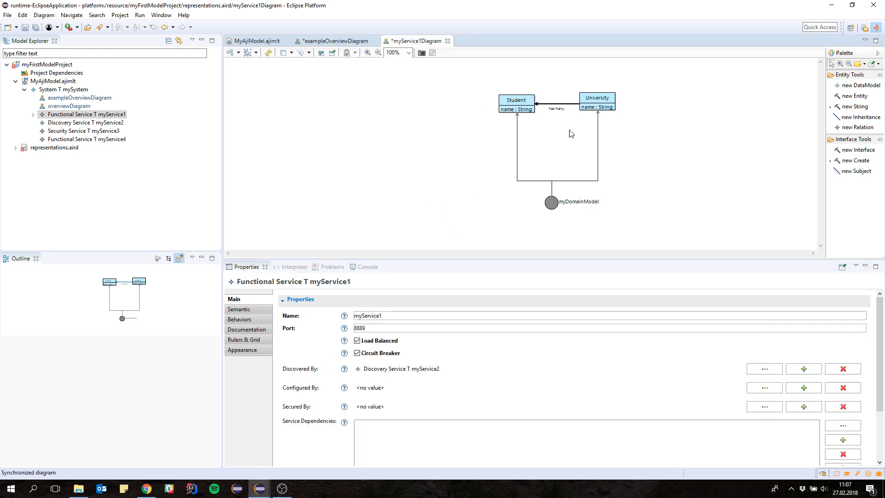
{"action": "left_click", "coordinate": [549, 105]}
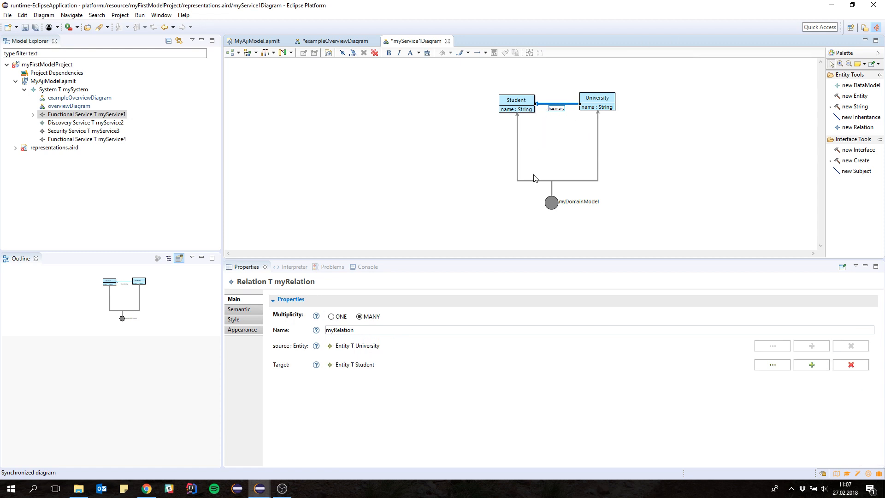
{"action": "left_click", "coordinate": [560, 146]}
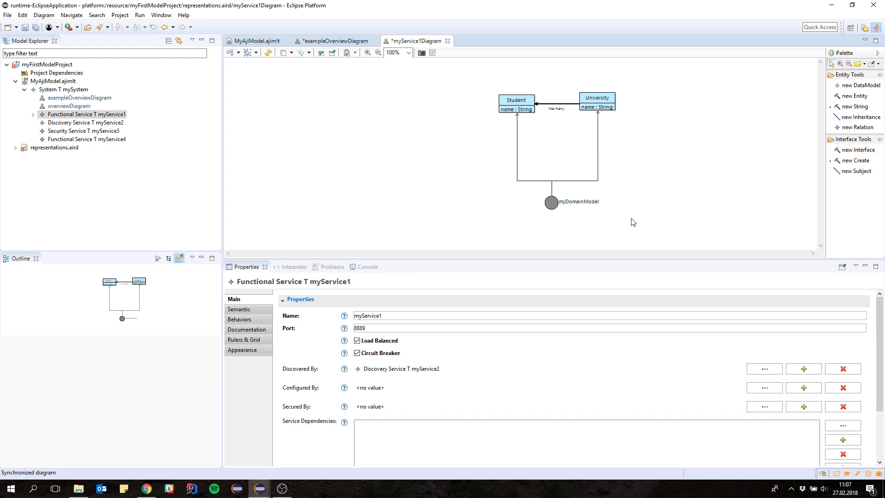
{"action": "key", "text": "ctrl+s"}
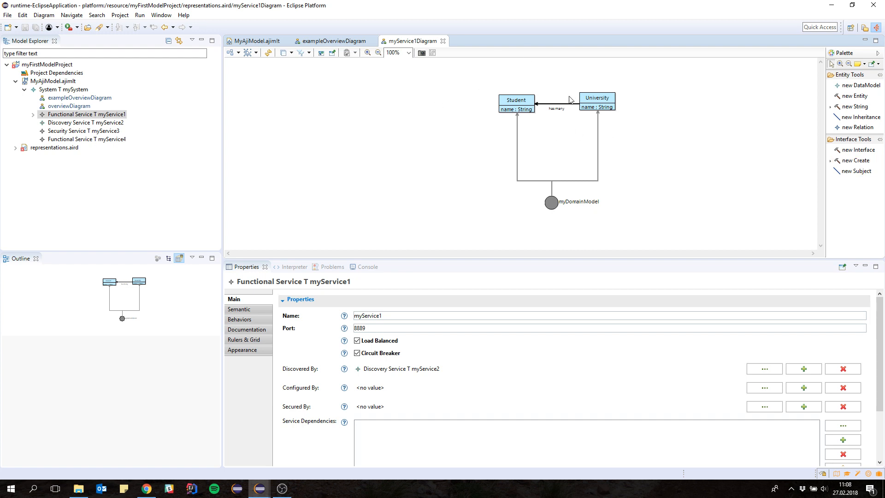
Step: Add a service interface to the left of the entities and shift it up about level with them
{"action": "left_click", "coordinate": [852, 151]}
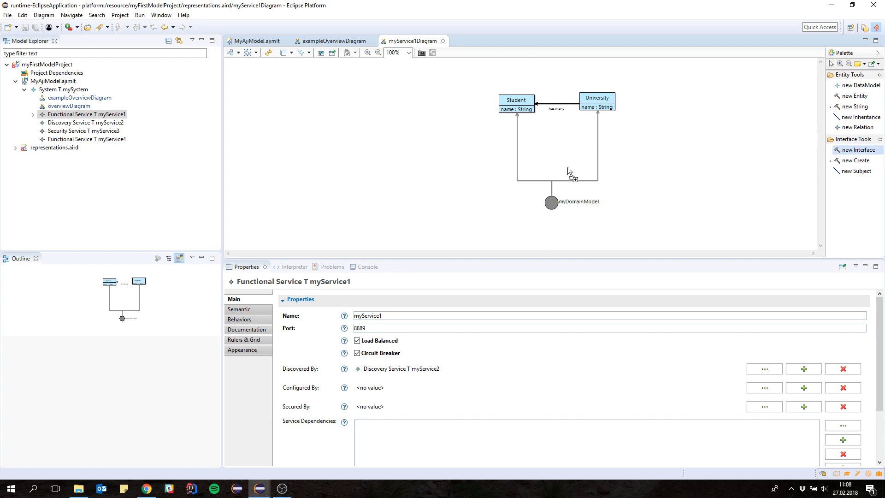
{"action": "left_click", "coordinate": [356, 125]}
{"action": "left_click_drag", "start_coordinate": [382, 141], "coordinate": [374, 124]}
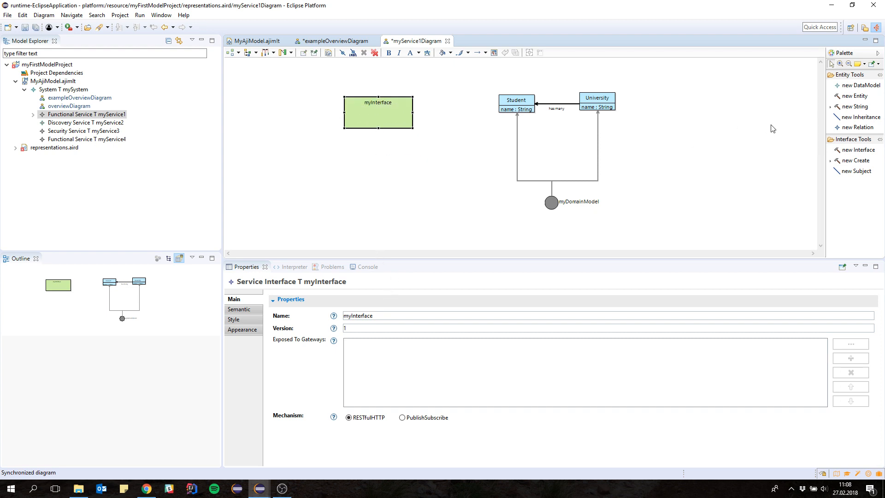
Step: Add a second service interface below the first one and name it studentInterface
{"action": "left_click", "coordinate": [851, 150]}
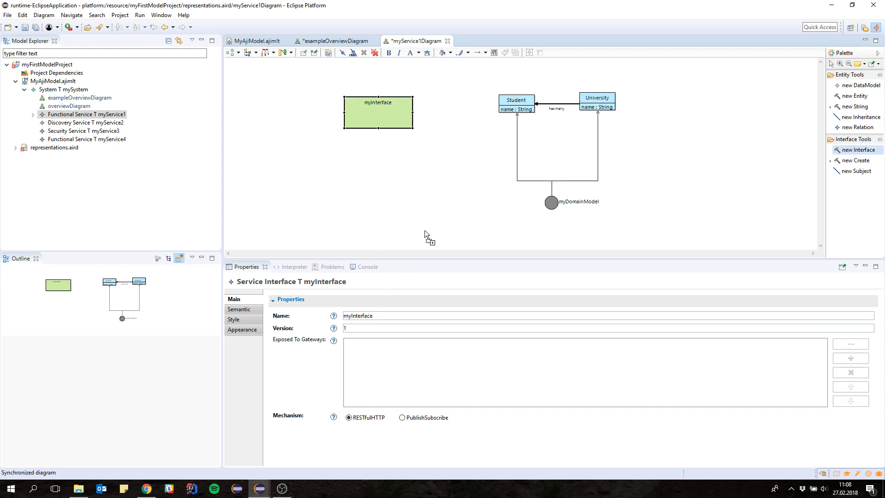
{"action": "left_click", "coordinate": [364, 173]}
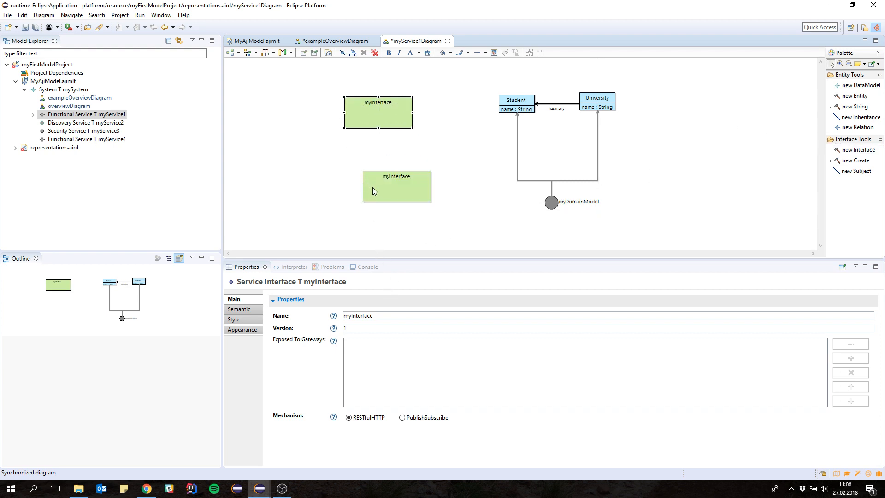
{"action": "left_click", "coordinate": [380, 320]}
{"action": "left_click_drag", "start_coordinate": [385, 317], "coordinate": [306, 318]}
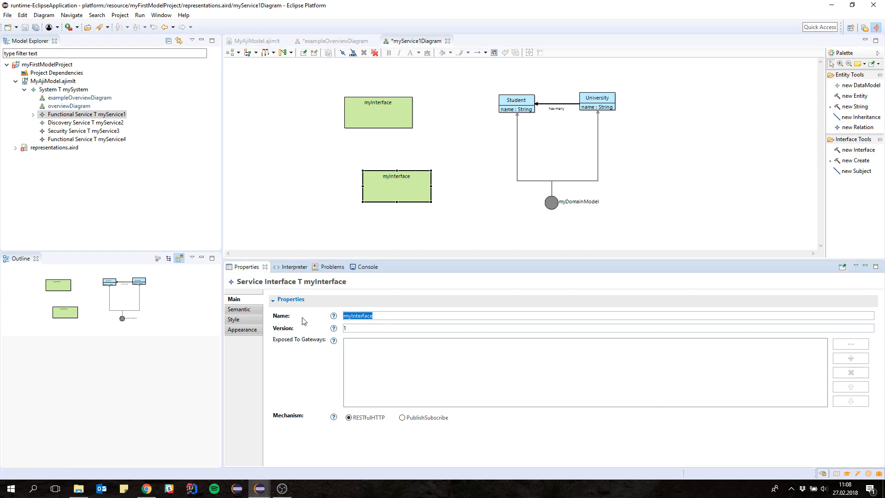
{"action": "type", "text": "studentInterface"}
{"action": "key", "text": "Return"}
Step: Rename the upper service interface as universityInterface
{"action": "left_click", "coordinate": [371, 119]}
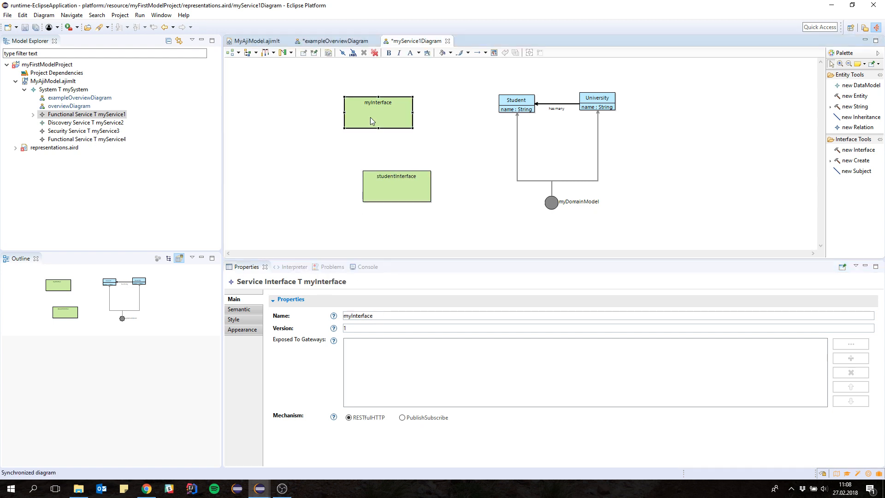
{"action": "left_click_drag", "start_coordinate": [382, 316], "coordinate": [316, 314]}
{"action": "type", "text": "universityInt"}
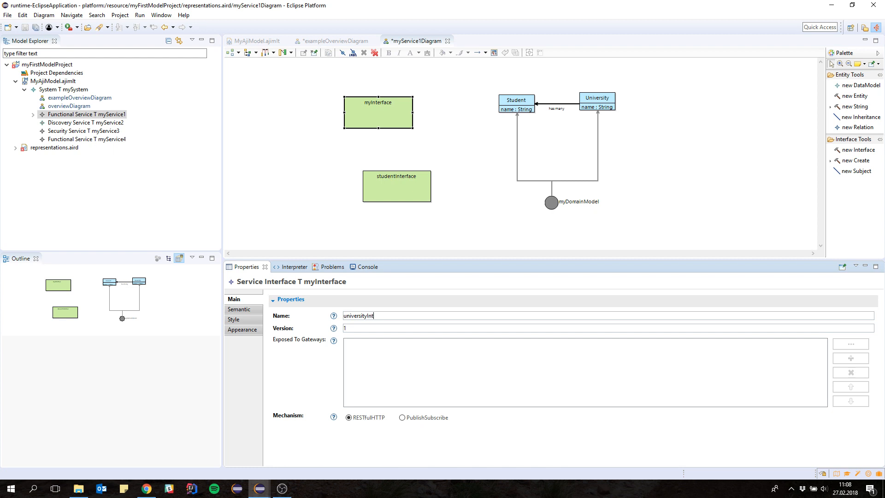
{"action": "type", "text": "erface"}
{"action": "key", "text": "Return"}
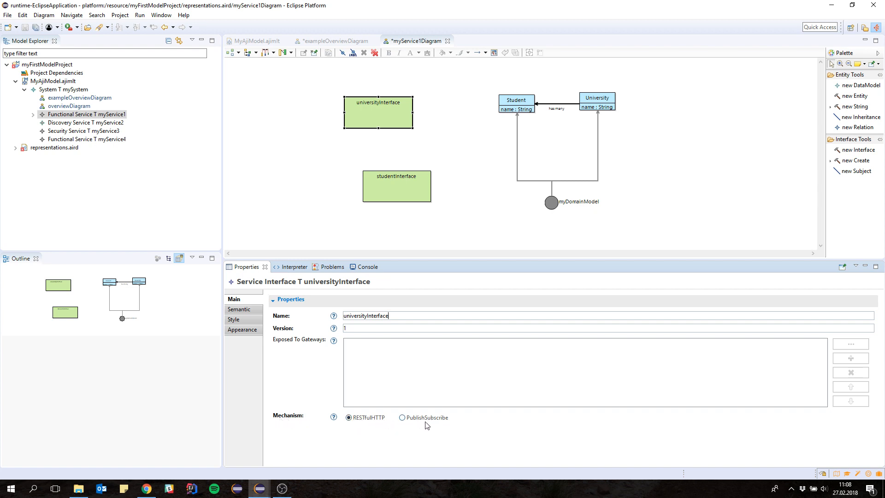
Step: Align studentInterface directly below universityInterface and save the diagram
{"action": "left_click", "coordinate": [405, 128]}
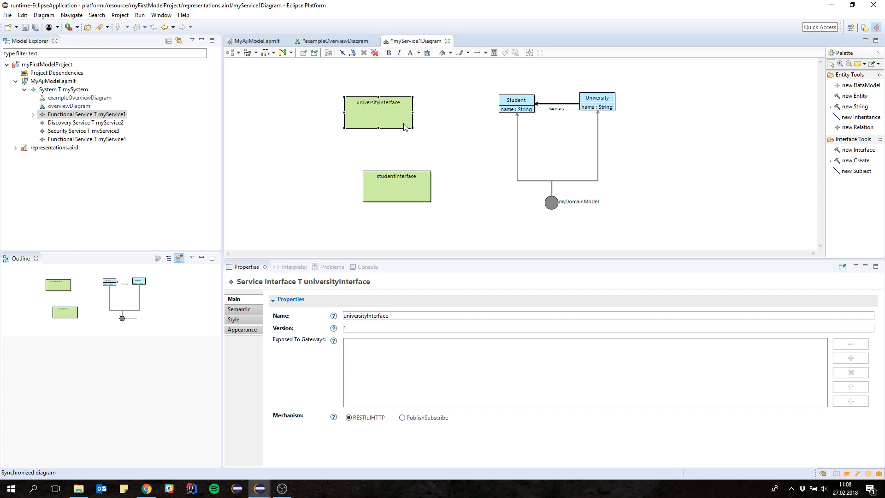
{"action": "left_click", "coordinate": [404, 181]}
{"action": "left_click_drag", "start_coordinate": [399, 189], "coordinate": [386, 173]}
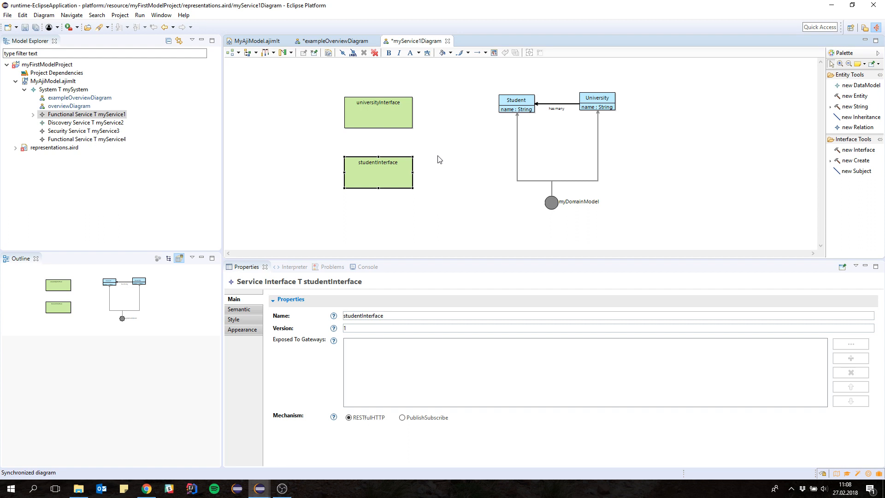
{"action": "key", "text": "ctrl+s"}
Step: Add a Create ability inside studentInterface
{"action": "left_click", "coordinate": [387, 127]}
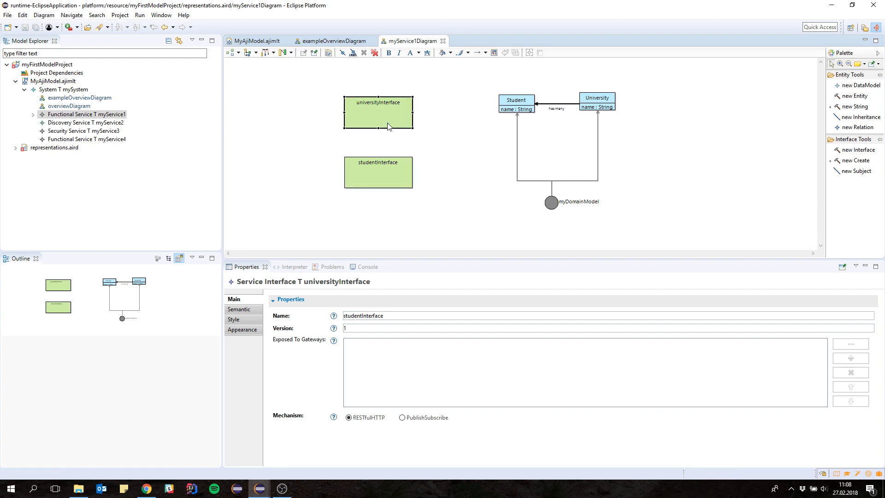
{"action": "mouse_move", "coordinate": [388, 127]}
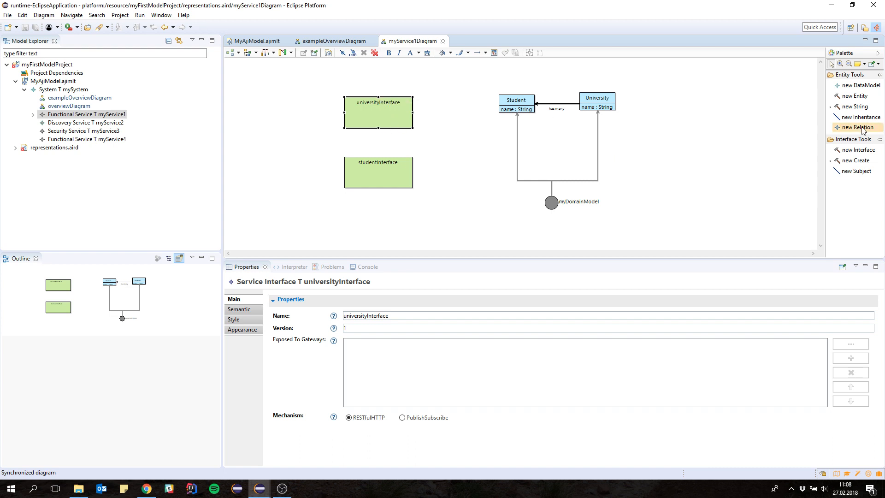
{"action": "left_click", "coordinate": [836, 163]}
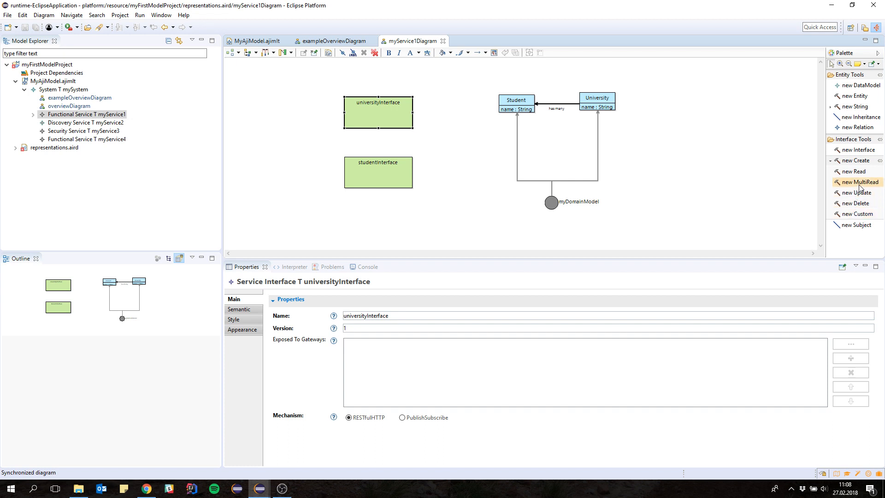
{"action": "mouse_move", "coordinate": [532, 111]}
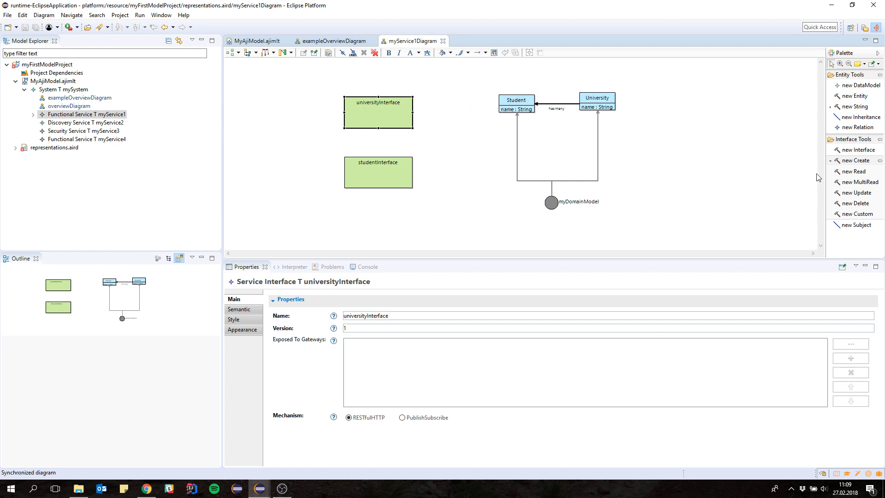
{"action": "left_click", "coordinate": [864, 162]}
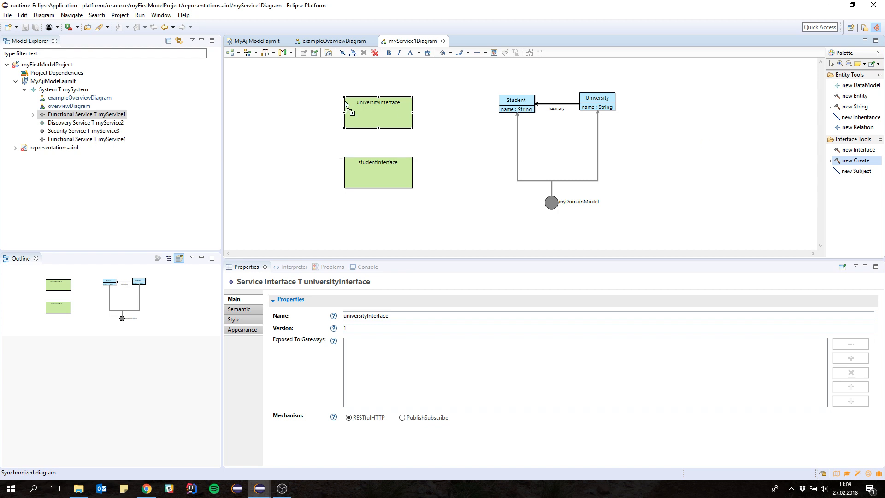
{"action": "left_click", "coordinate": [377, 168]}
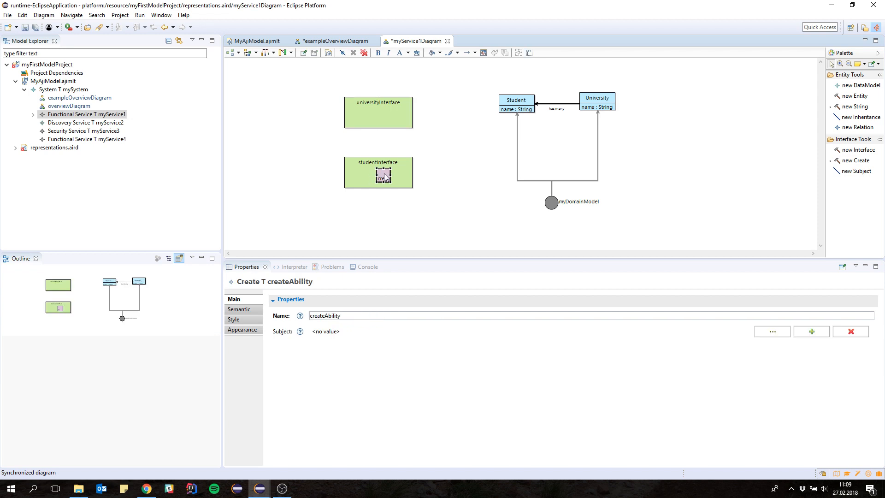
Step: Widen the Create ability in studentInterface to fit its name and connect it to the Student entity with a subject edge
{"action": "left_click_drag", "start_coordinate": [392, 176], "coordinate": [358, 175]}
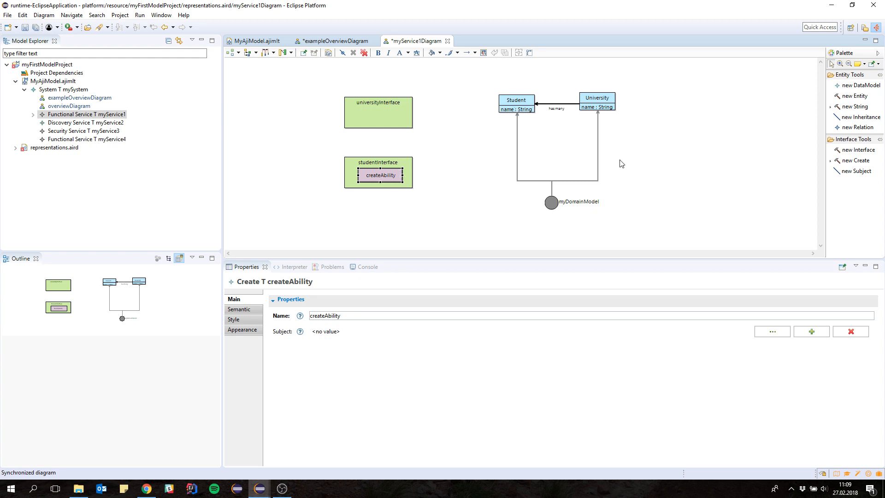
{"action": "left_click", "coordinate": [858, 172]}
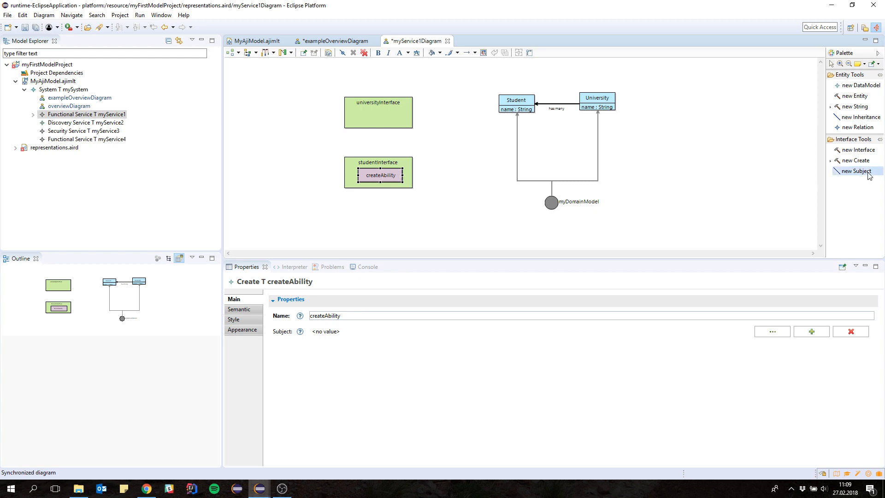
{"action": "left_click", "coordinate": [393, 177]}
{"action": "left_click", "coordinate": [503, 107]}
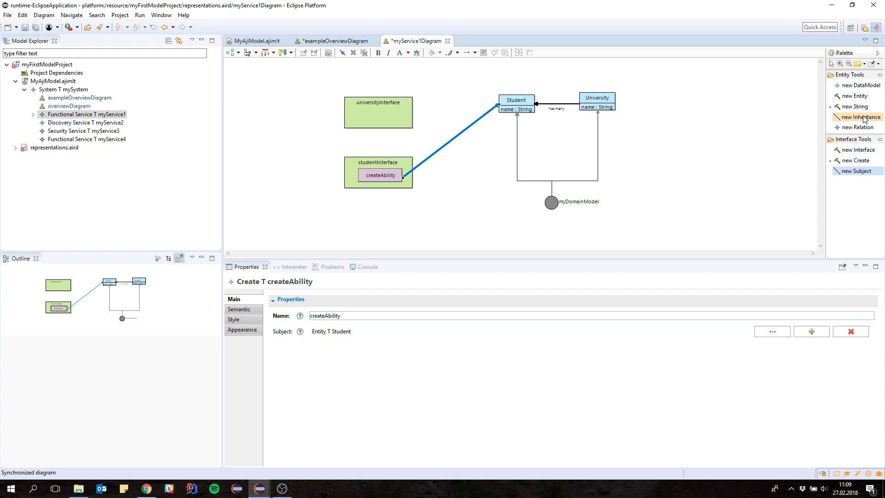
Step: Add a Read ability inside universityInterface, widen it to fit its name and place it below the interface title
{"action": "left_click", "coordinate": [830, 161]}
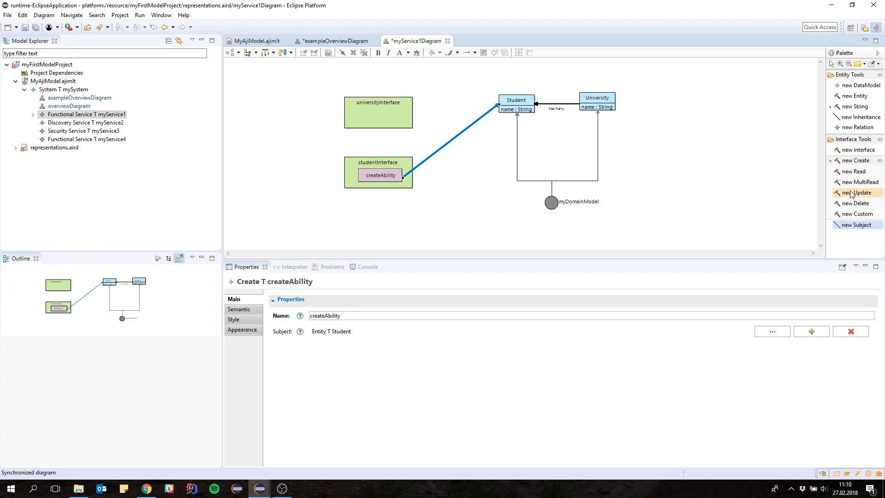
{"action": "left_click", "coordinate": [853, 171]}
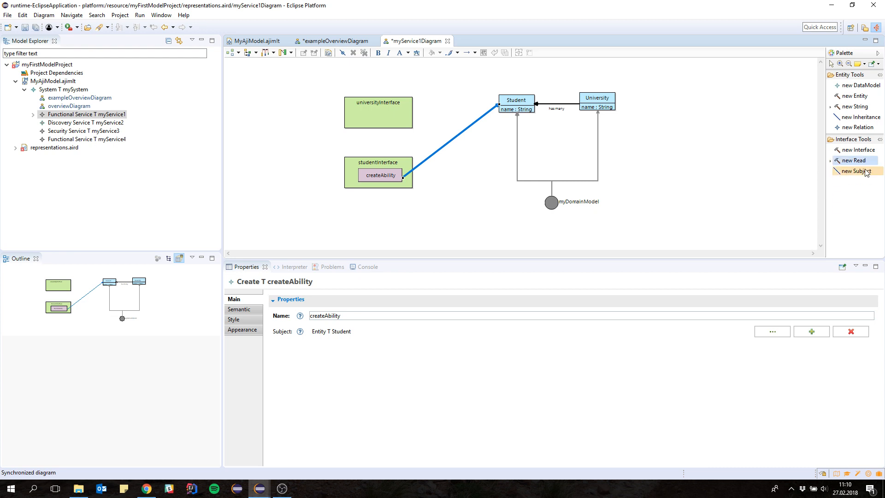
{"action": "left_click", "coordinate": [831, 160]}
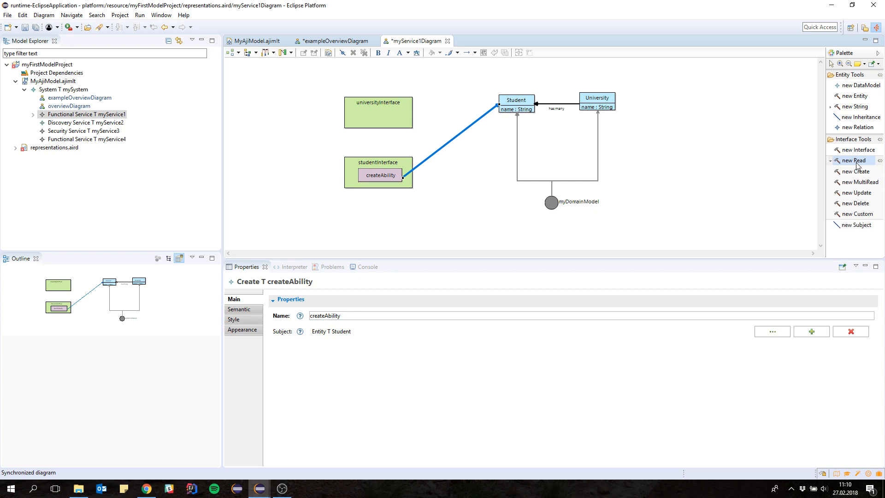
{"action": "left_click", "coordinate": [384, 118]}
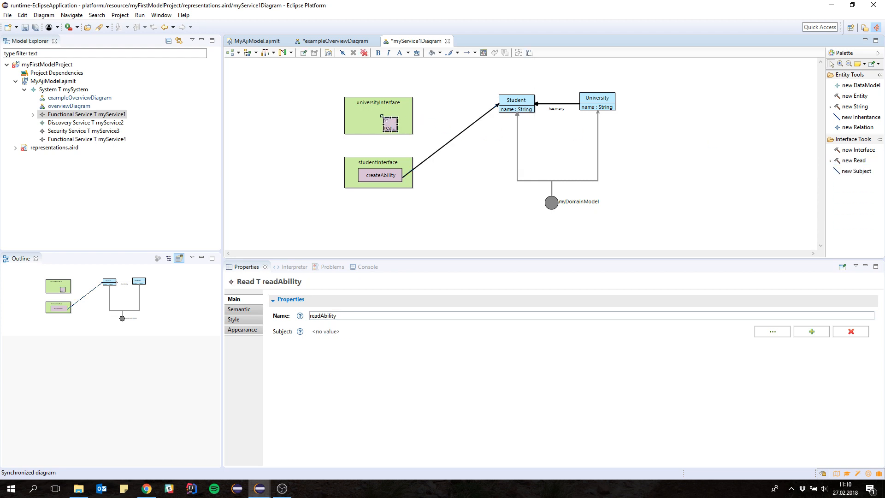
{"action": "mouse_move", "coordinate": [382, 124]}
{"action": "left_mouse_down"}
{"action": "mouse_move", "coordinate": [358, 123]}
{"action": "mouse_move", "coordinate": [403, 124]}
{"action": "mouse_move", "coordinate": [384, 116]}
{"action": "left_mouse_up"}
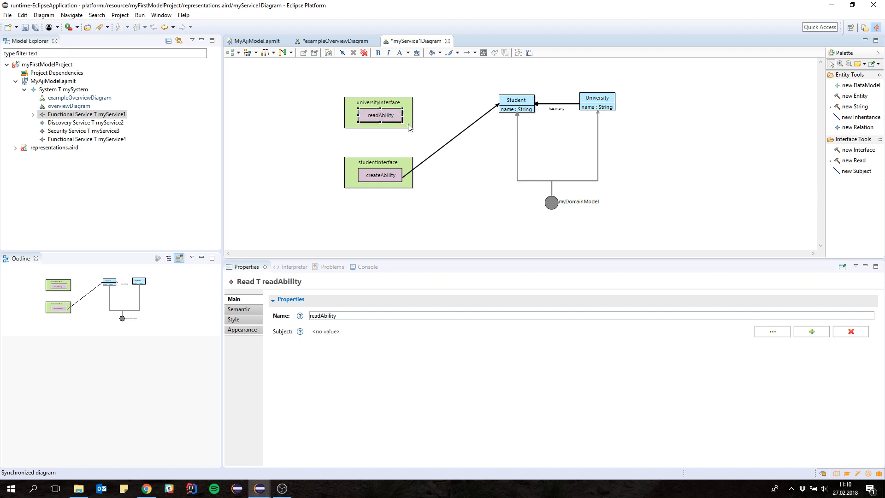
Step: Connect the Read ability in universityInterface to the University entity with a subject edge
{"action": "mouse_move", "coordinate": [411, 126]}
{"action": "mouse_move", "coordinate": [685, 181]}
{"action": "mouse_move", "coordinate": [476, 192]}
{"action": "left_click", "coordinate": [857, 171]}
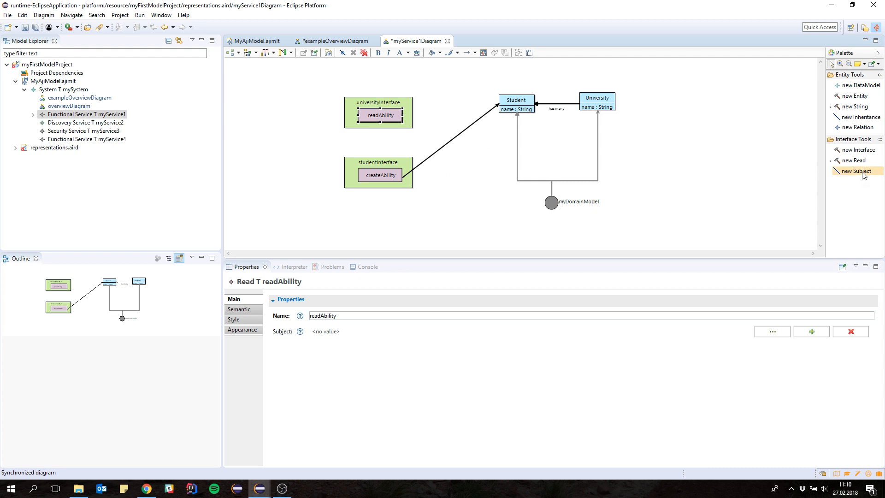
{"action": "left_click", "coordinate": [380, 114]}
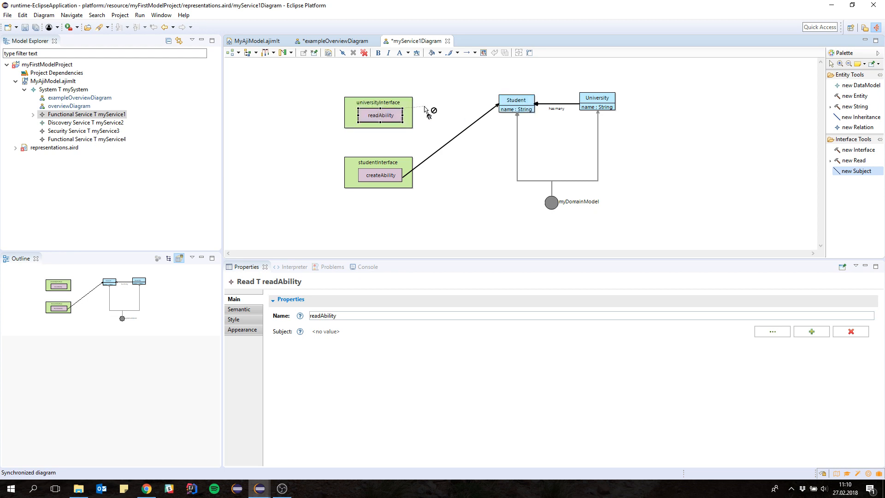
{"action": "left_click", "coordinate": [584, 100]}
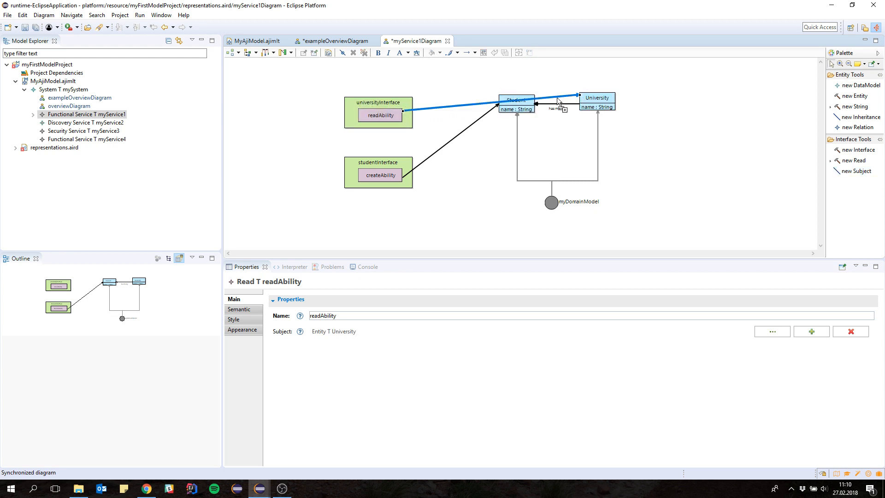
Step: Reroute the Read ability's subject edge in right angles above the Student entity and save the diagram
{"action": "left_click_drag", "start_coordinate": [487, 105], "coordinate": [581, 82]}
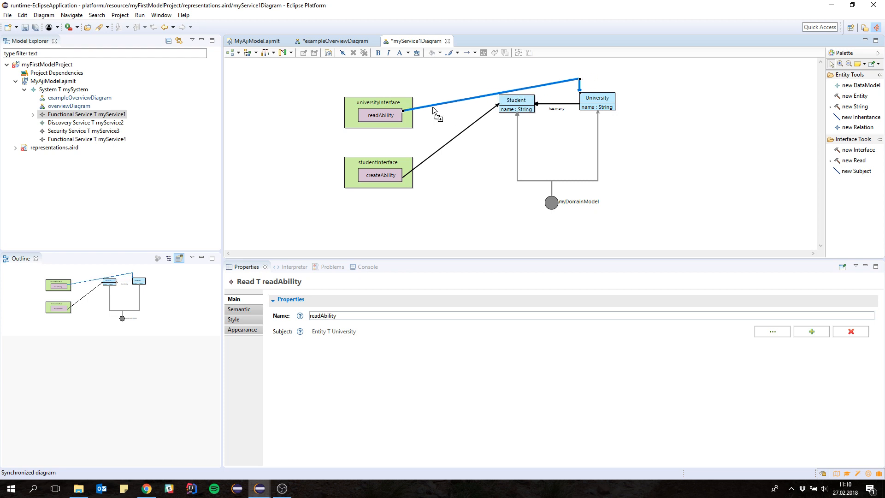
{"action": "left_click_drag", "start_coordinate": [432, 105], "coordinate": [400, 79]}
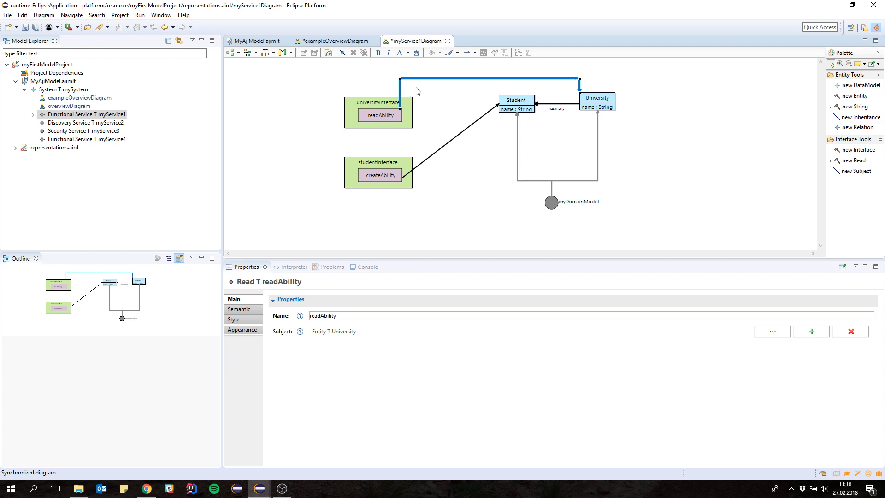
{"action": "left_click", "coordinate": [425, 97]}
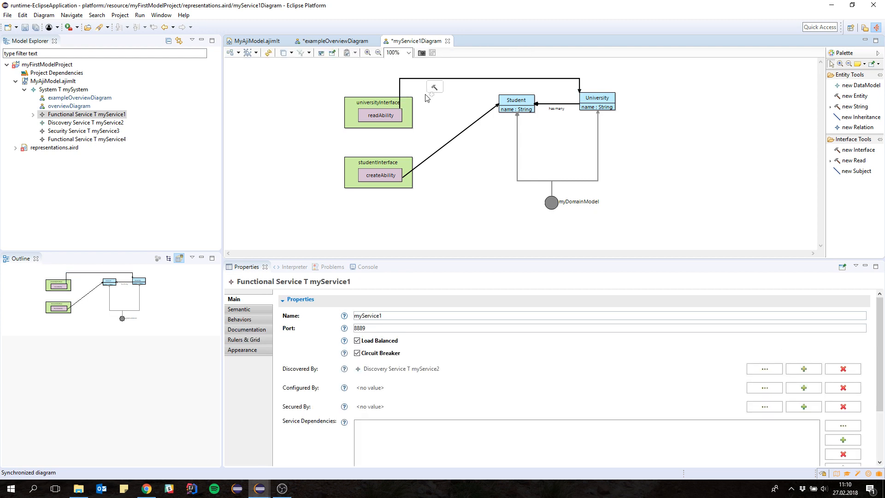
{"action": "key", "text": "ctrl+s"}
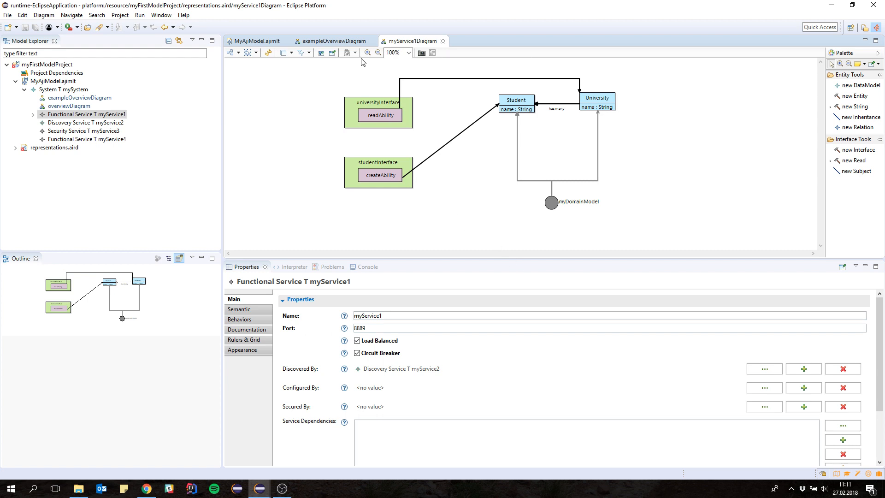
Step: In exampleOverviewDiagram, shrink the universityInterface and studentInterface circles and reposition them along the edge of myService1
{"action": "left_click", "coordinate": [343, 42]}
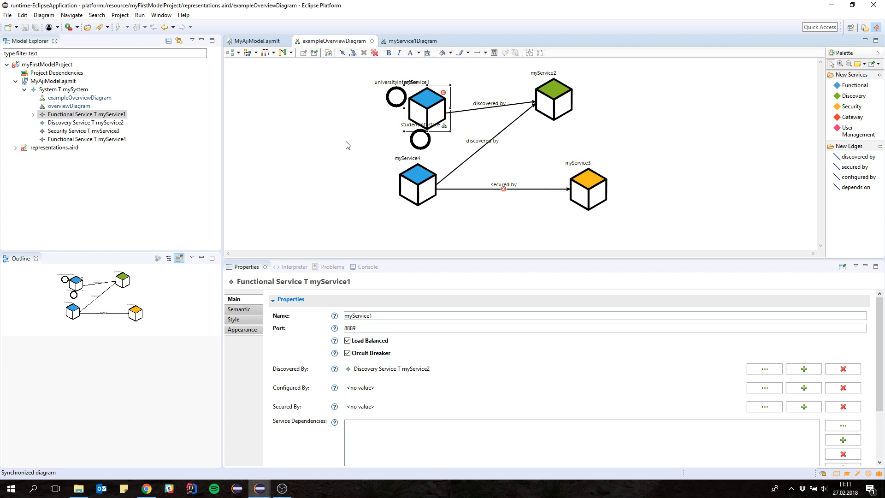
{"action": "left_click", "coordinate": [393, 105]}
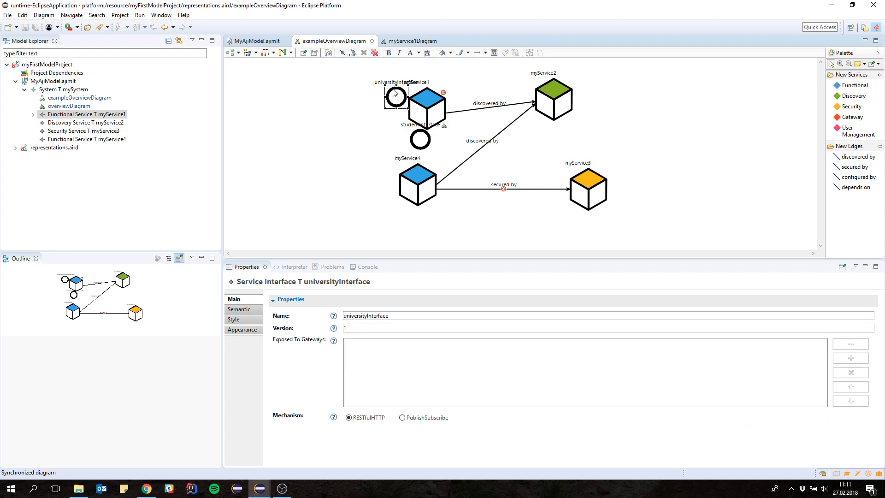
{"action": "left_click", "coordinate": [417, 139]}
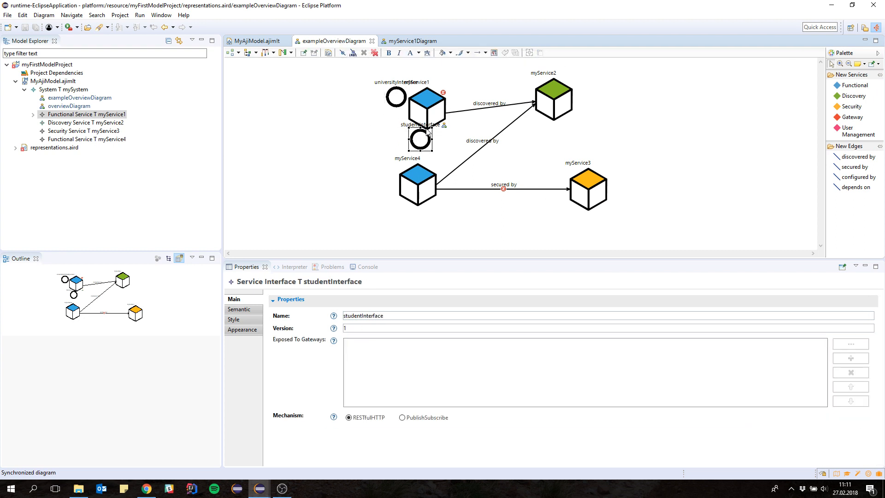
{"action": "left_click", "coordinate": [406, 99]}
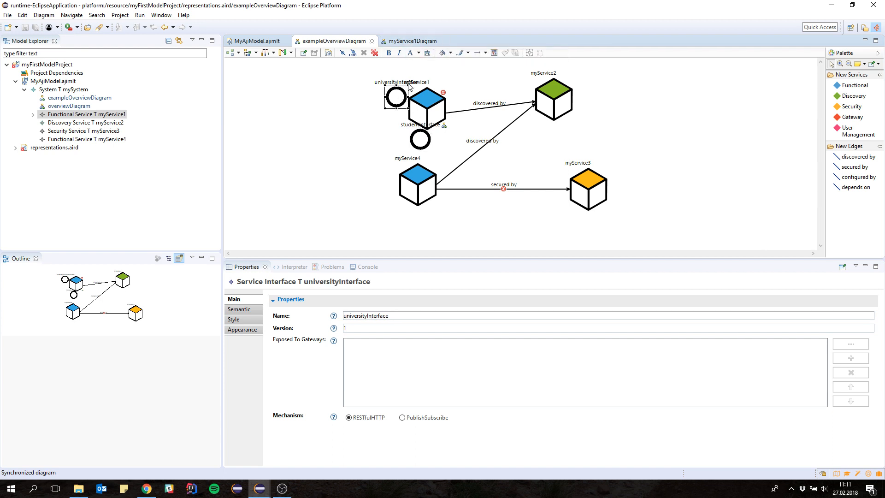
{"action": "left_click_drag", "start_coordinate": [406, 86], "coordinate": [401, 96]}
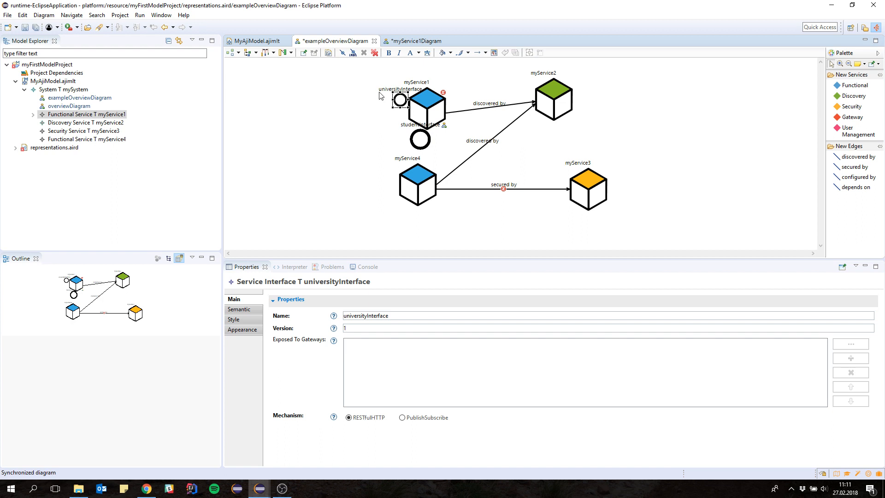
{"action": "left_click", "coordinate": [423, 147]}
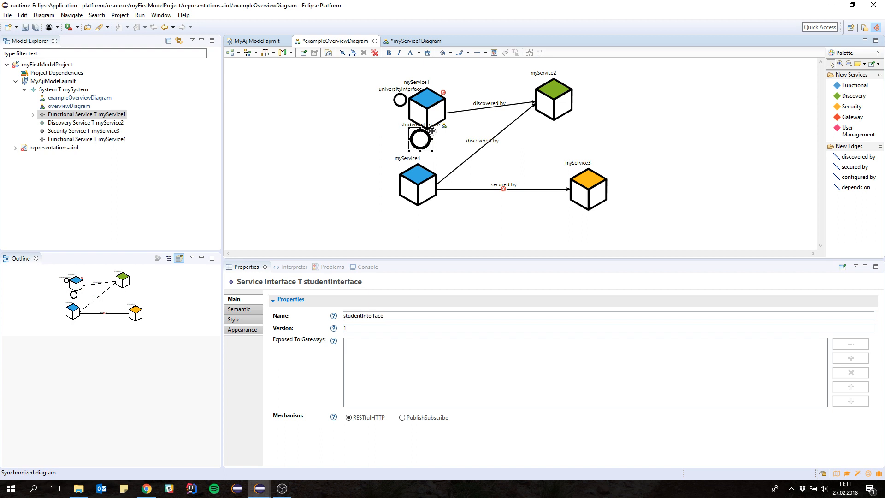
{"action": "mouse_move", "coordinate": [433, 151]}
{"action": "left_mouse_down"}
{"action": "mouse_move", "coordinate": [424, 143]}
{"action": "mouse_move", "coordinate": [444, 139]}
{"action": "left_mouse_up"}
{"action": "left_click_drag", "start_coordinate": [401, 104], "coordinate": [402, 115]}
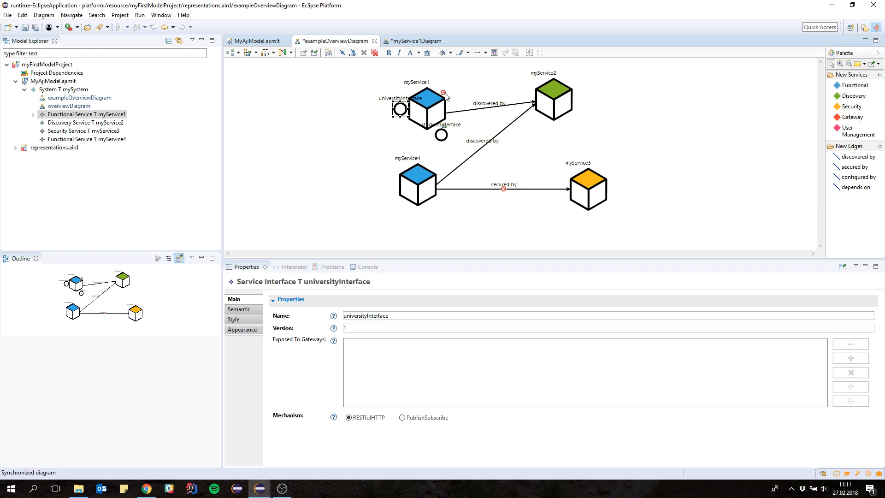
{"action": "left_click", "coordinate": [466, 88]}
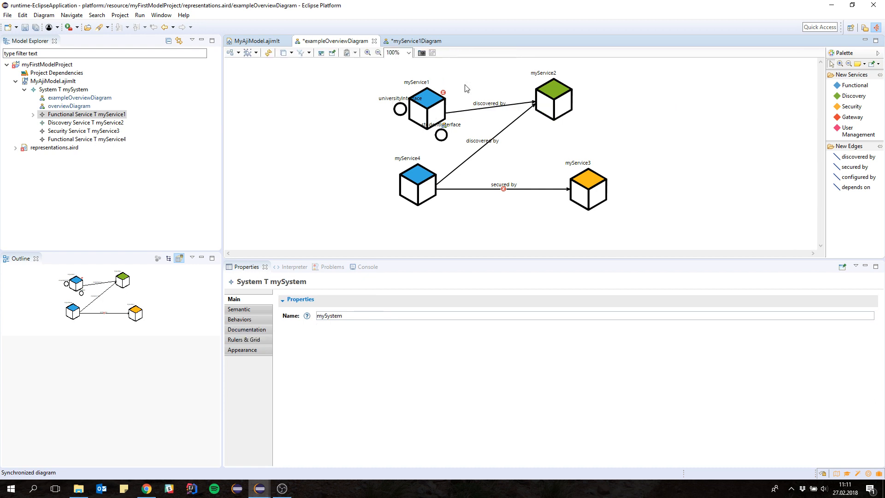
{"action": "right_click", "coordinate": [467, 88]}
{"action": "left_click", "coordinate": [526, 189]}
{"action": "left_click", "coordinate": [421, 109]}
{"action": "left_click", "coordinate": [400, 110]}
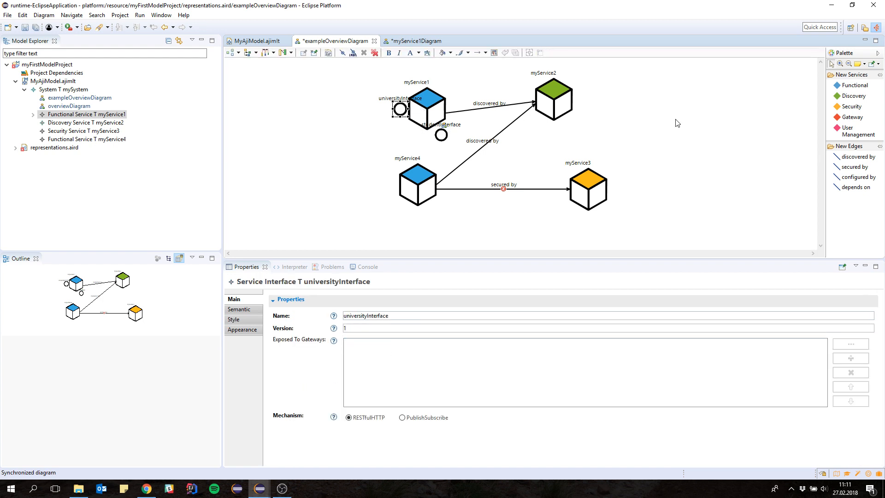
Step: Add a depends on edge from myService4 to universityInterface and bend it outward, clear of the service labels
{"action": "left_click", "coordinate": [853, 189]}
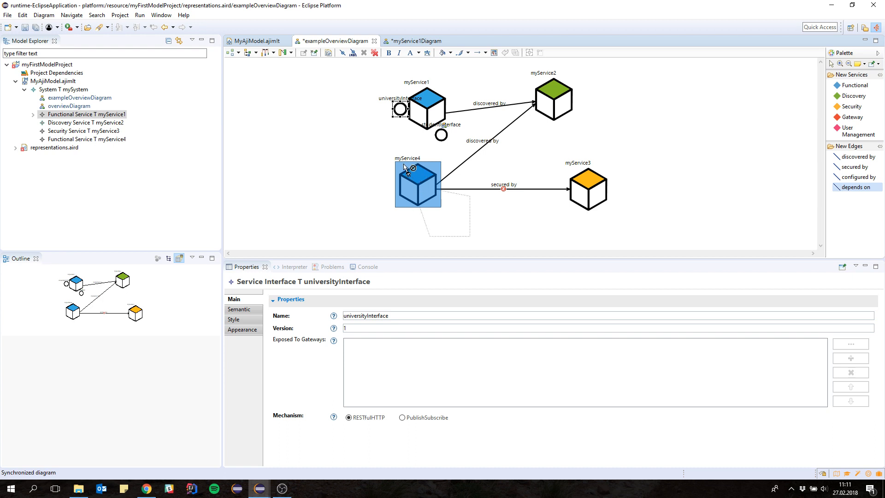
{"action": "left_click", "coordinate": [416, 188]}
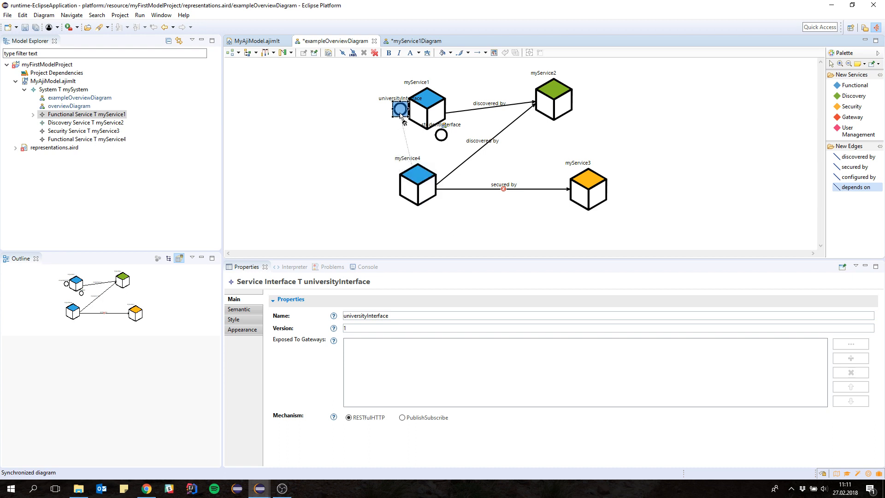
{"action": "left_click", "coordinate": [401, 116]}
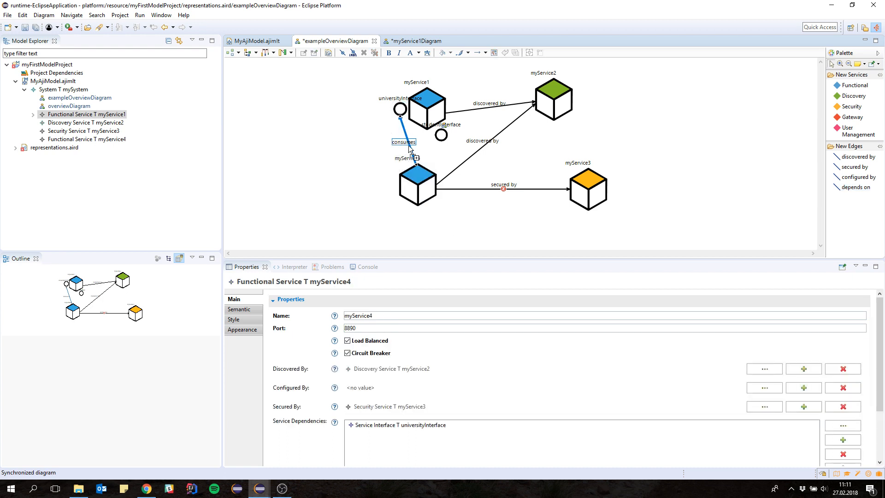
{"action": "left_click_drag", "start_coordinate": [409, 145], "coordinate": [351, 157]}
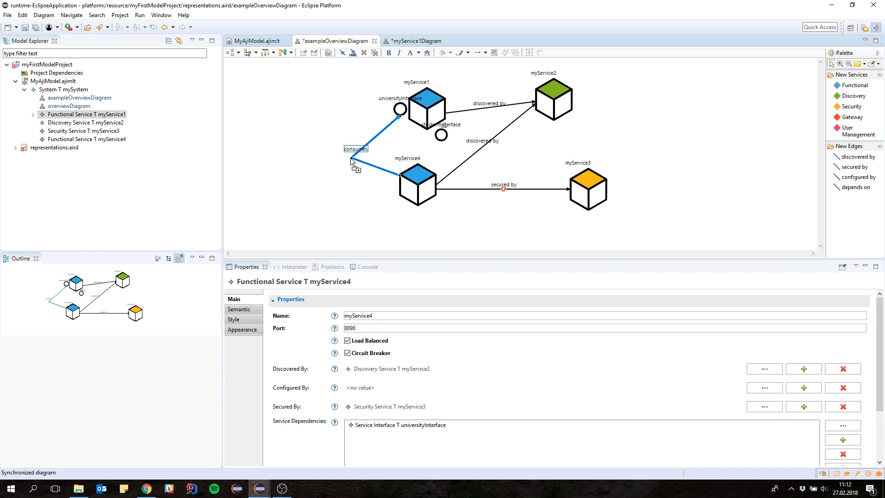
{"action": "left_click", "coordinate": [353, 176]}
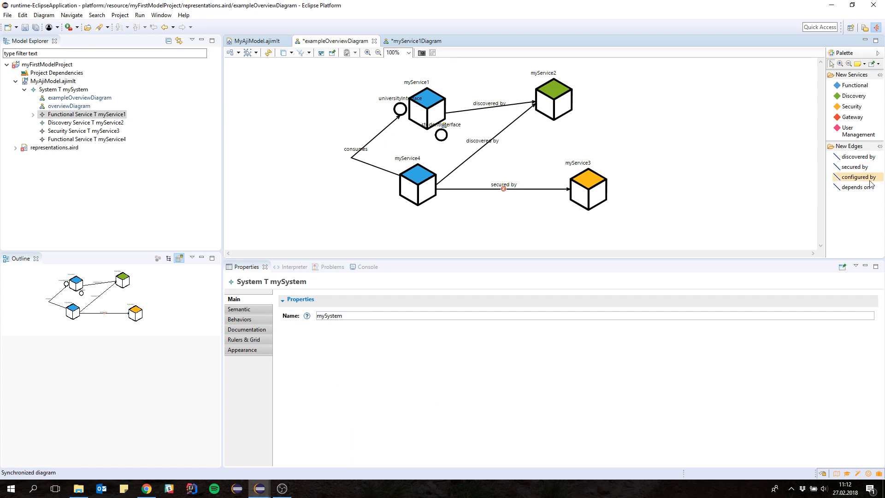
Step: Add a depends on edge from myService4 to studentInterface
{"action": "left_click", "coordinate": [853, 186]}
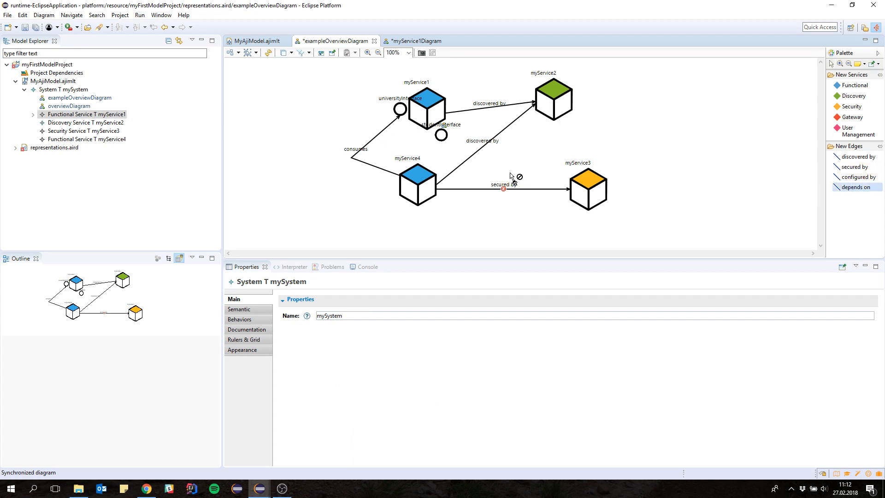
{"action": "left_click", "coordinate": [429, 174]}
{"action": "left_click", "coordinate": [441, 135]}
{"action": "left_click", "coordinate": [454, 153]}
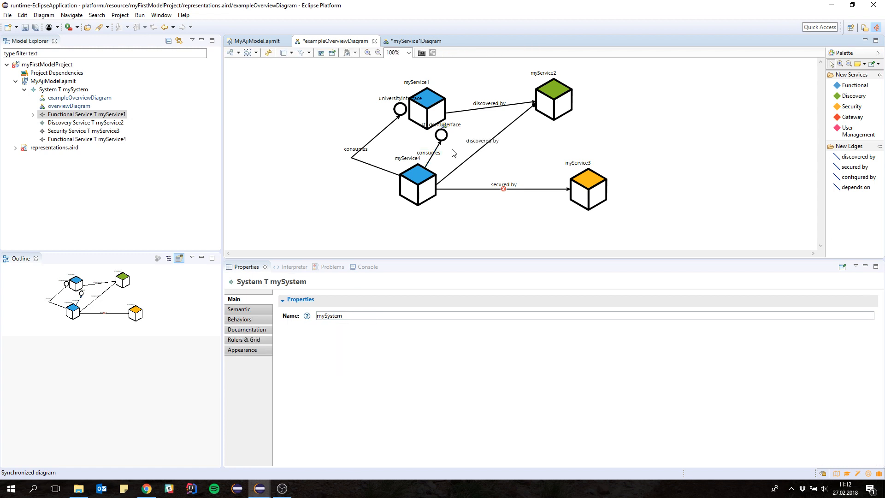
Step: Examine the service dependencies listed in the properties of myService4
{"action": "left_click", "coordinate": [410, 189]}
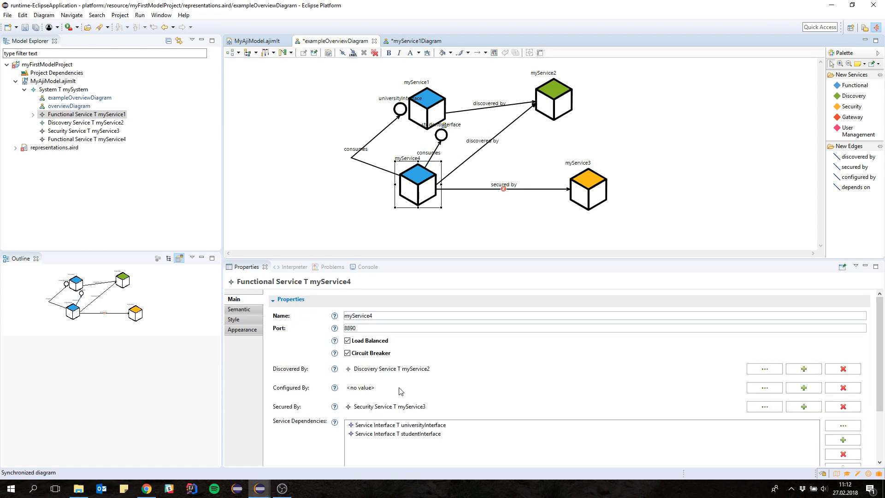
{"action": "left_click", "coordinate": [389, 171]}
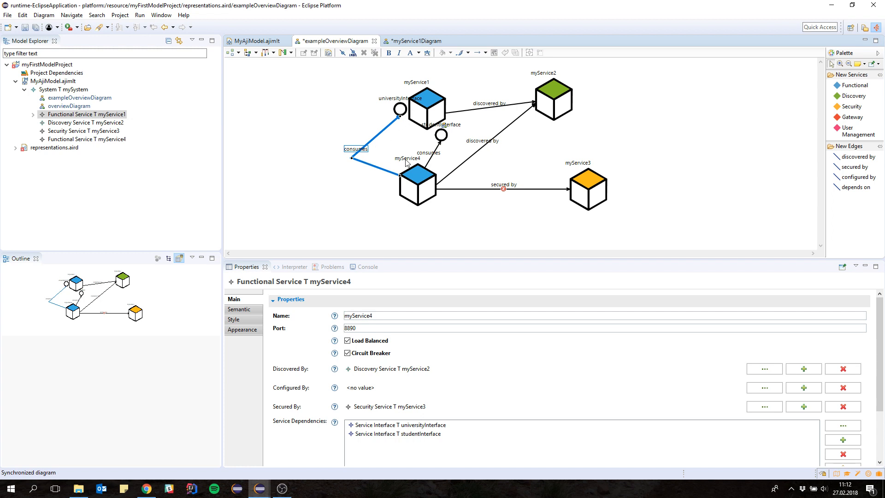
{"action": "left_click", "coordinate": [411, 189]}
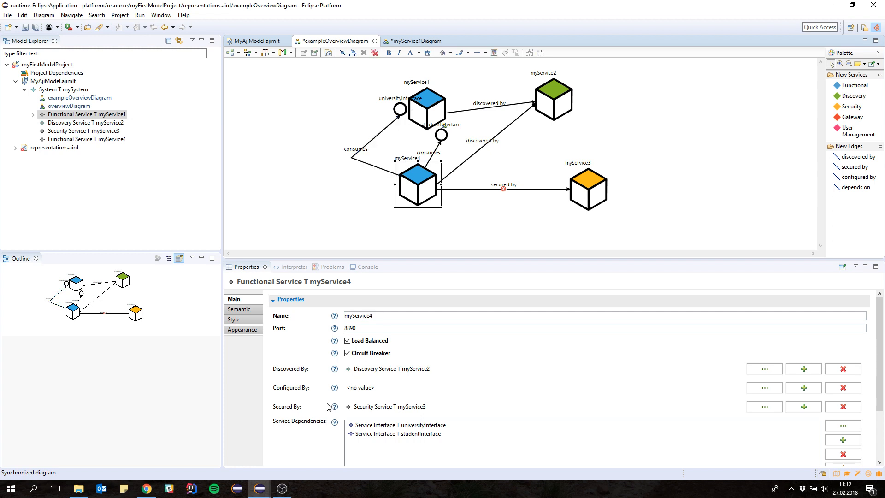
{"action": "left_click", "coordinate": [355, 425]}
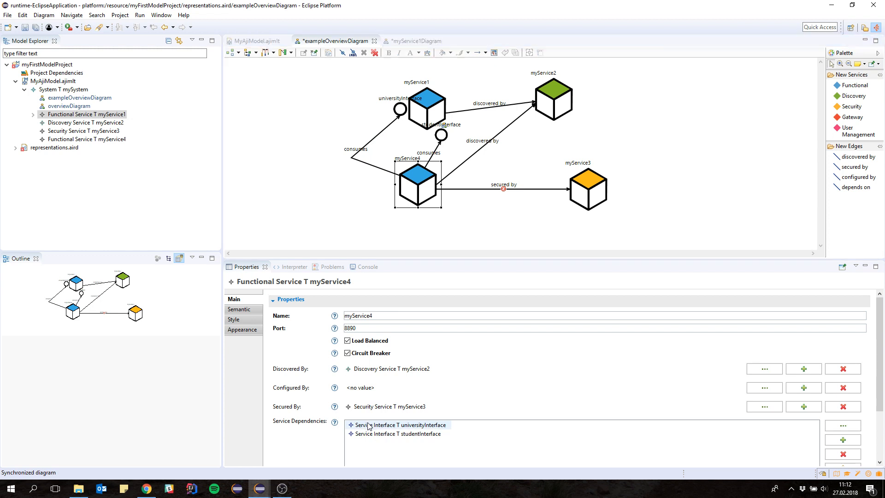
{"action": "left_click", "coordinate": [380, 434]}
{"action": "left_click", "coordinate": [388, 425]}
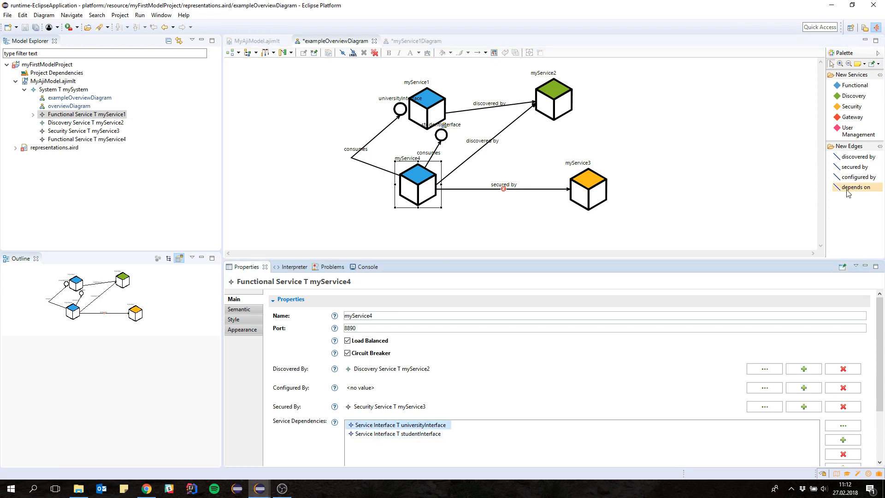
{"action": "left_click", "coordinate": [844, 427]}
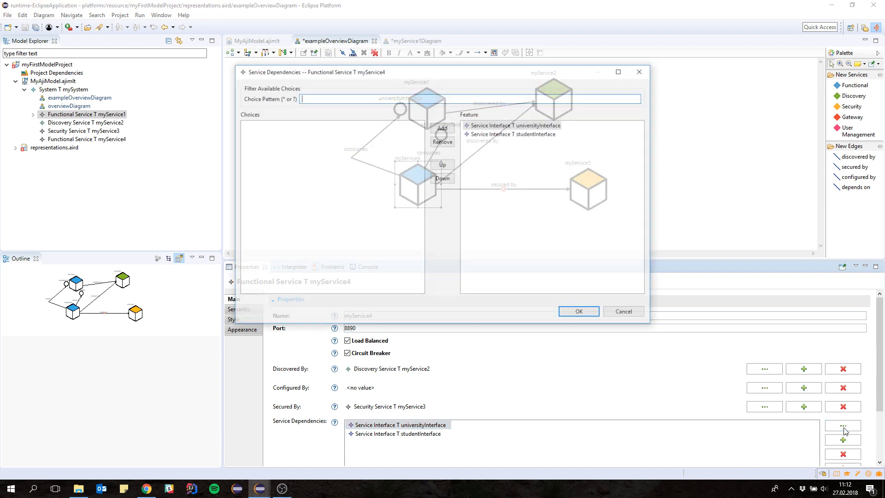
{"action": "left_click_drag", "start_coordinate": [505, 76], "coordinate": [627, 154]}
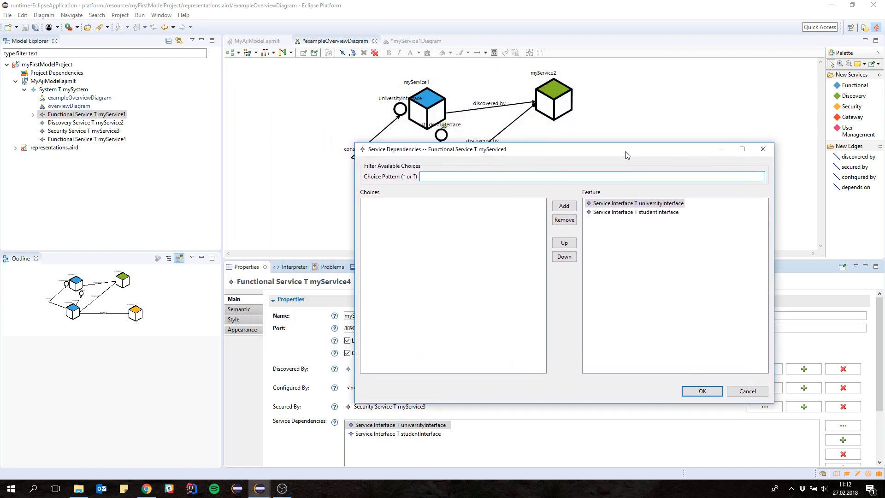
{"action": "double_click", "coordinate": [625, 206]}
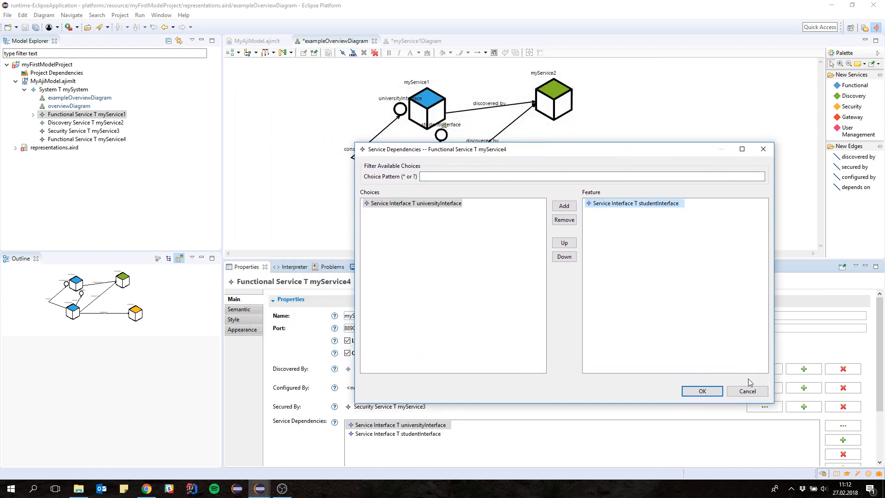
{"action": "left_click", "coordinate": [747, 391]}
{"action": "left_click", "coordinate": [669, 225]}
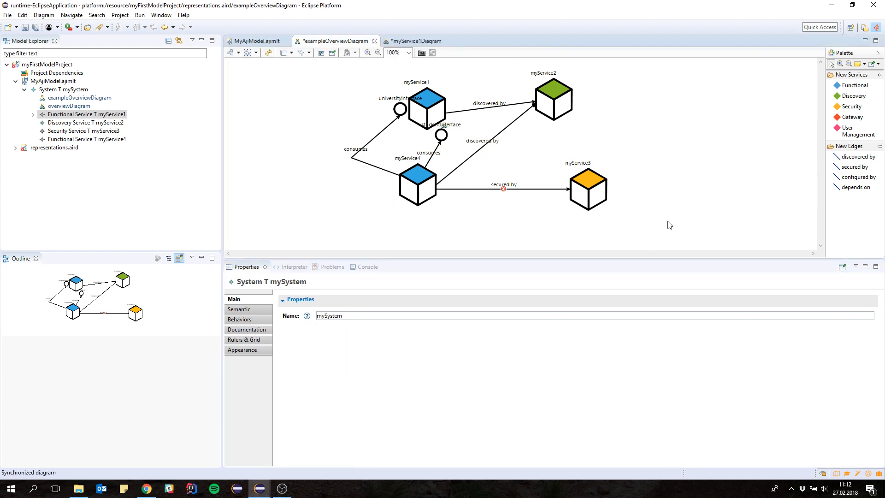
Step: Save the model, then expand myService1 in the project tree and open its myService1Diagram
{"action": "mouse_move", "coordinate": [669, 225]}
{"action": "key", "text": "ctrl+s"}
{"action": "left_click", "coordinate": [53, 113]}
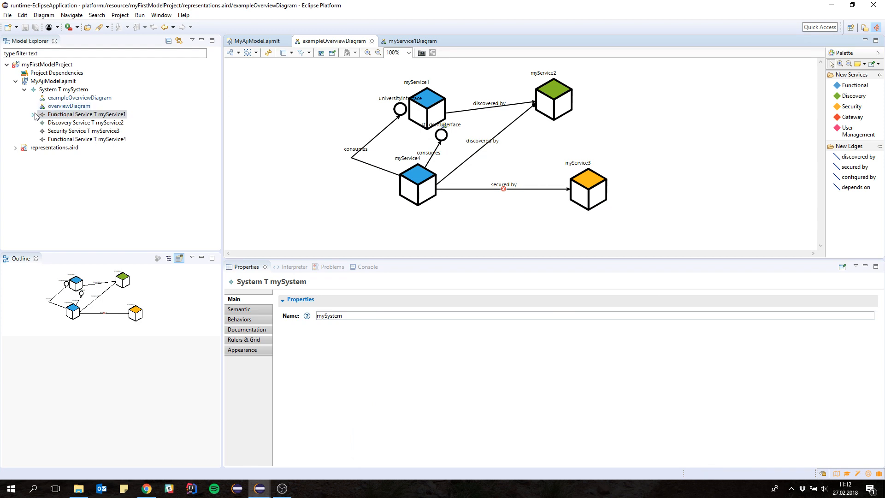
{"action": "left_click", "coordinate": [34, 114]}
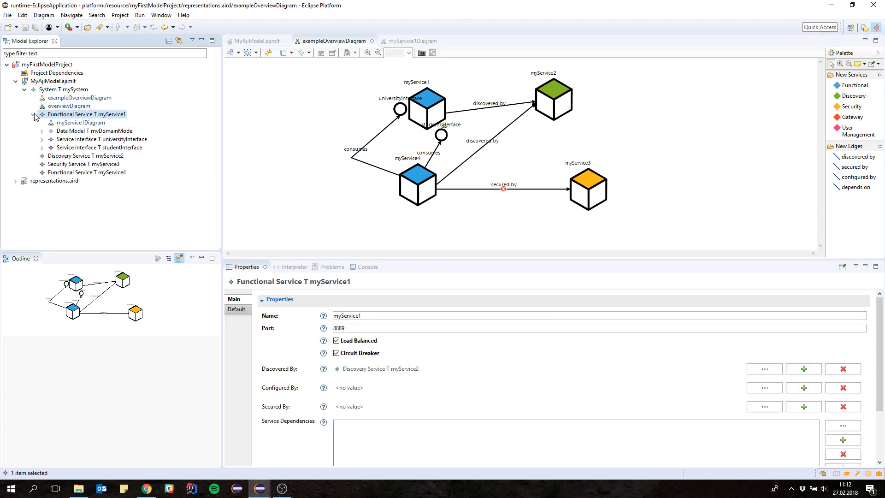
{"action": "left_click", "coordinate": [69, 123]}
{"action": "double_click", "coordinate": [69, 123]}
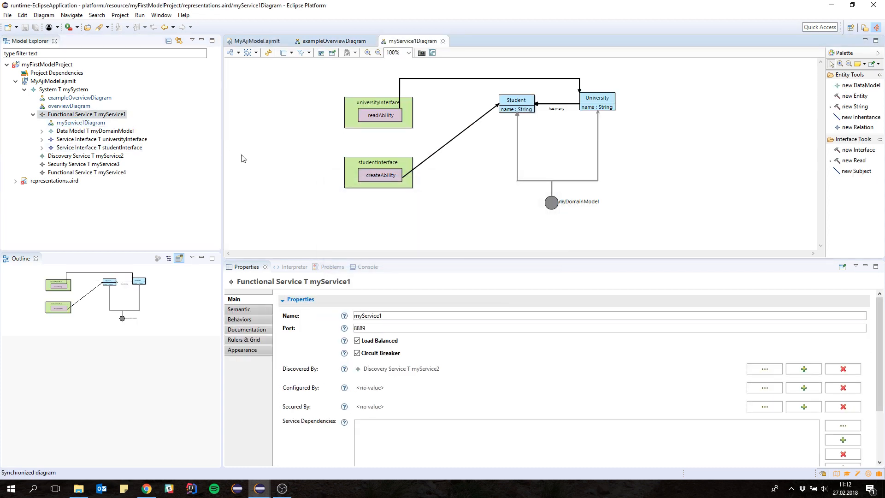
Step: Create a new detailedDiagram representation for myService4 named myService4Diagram
{"action": "left_click", "coordinate": [81, 173]}
{"action": "right_click", "coordinate": [81, 174]}
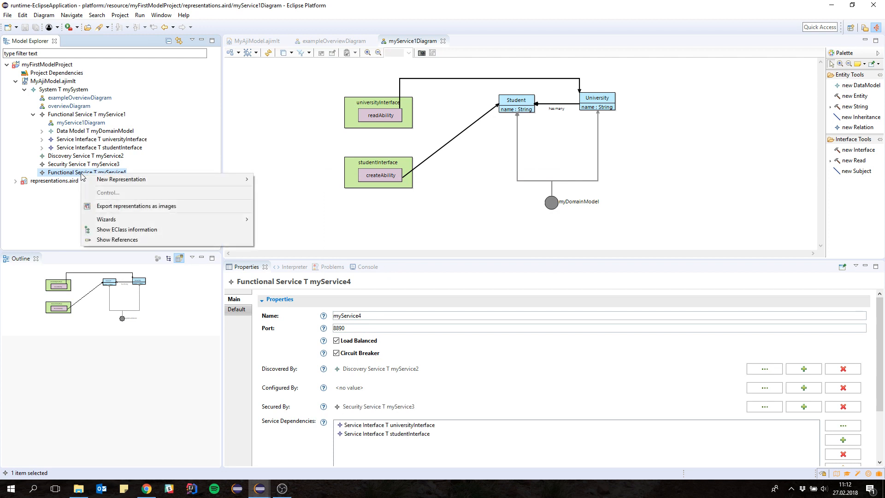
{"action": "mouse_move", "coordinate": [165, 178]}
{"action": "left_click", "coordinate": [271, 181]}
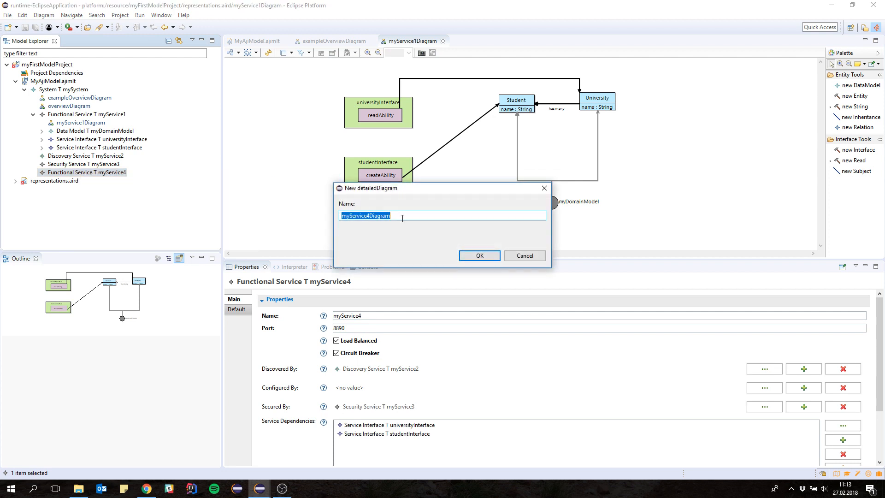
{"action": "key", "text": "Return"}
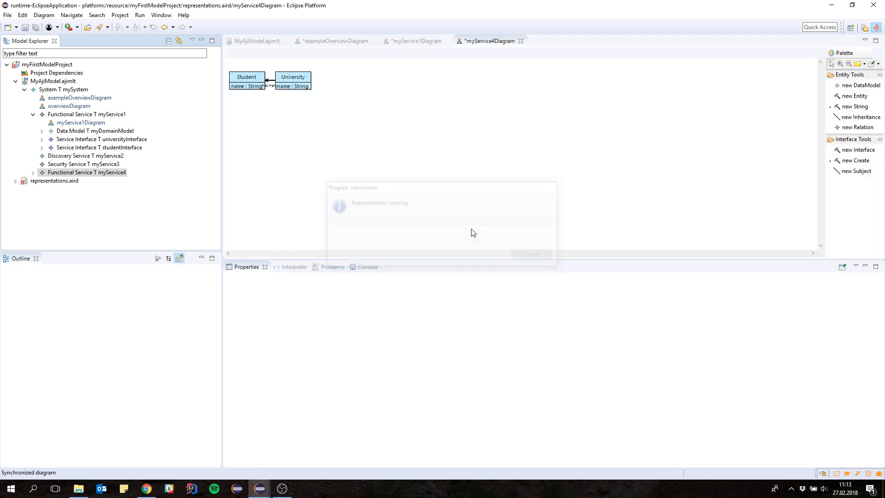
Step: In myService4Diagram, move the University and Student entities apart, with Student placed lower than University
{"action": "left_click", "coordinate": [291, 82]}
{"action": "left_click_drag", "start_coordinate": [315, 79], "coordinate": [316, 79]}
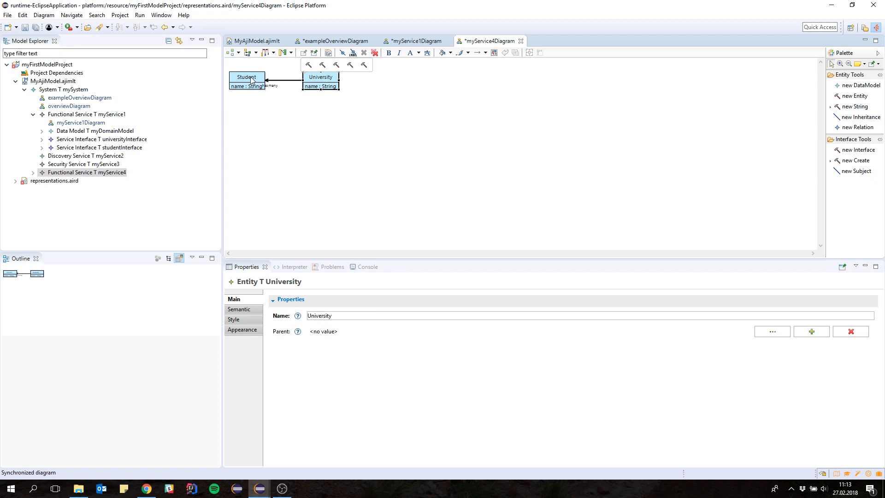
{"action": "left_click_drag", "start_coordinate": [251, 82], "coordinate": [260, 110]}
{"action": "left_click", "coordinate": [347, 139]}
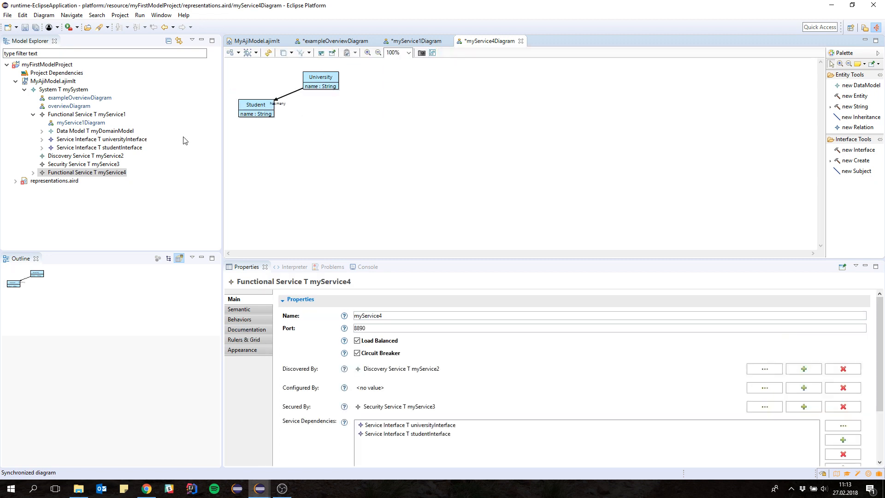
Step: Return to myService1Diagram and save the changes to the model and its diagrams
{"action": "left_click", "coordinate": [433, 45]}
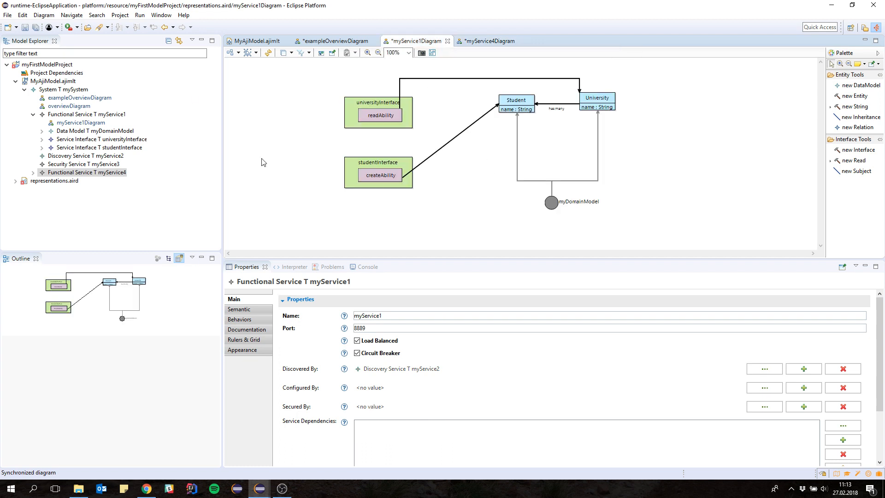
{"action": "left_click", "coordinate": [127, 210]}
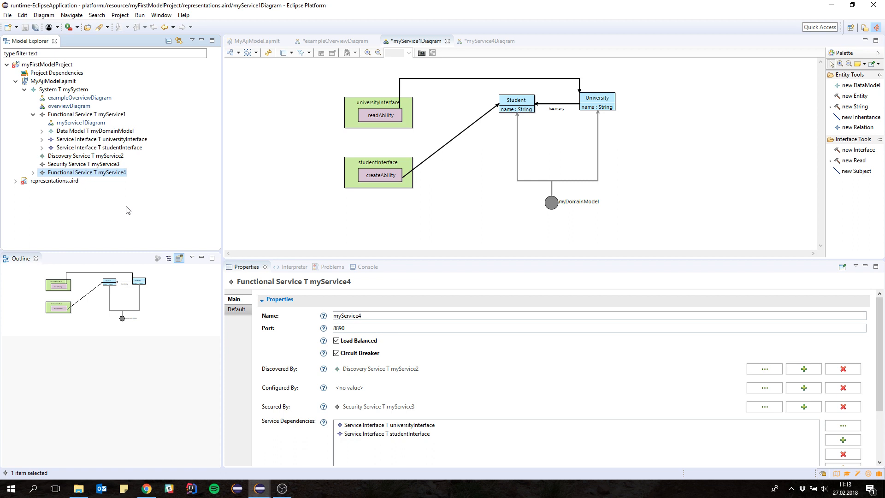
{"action": "left_click", "coordinate": [256, 173]}
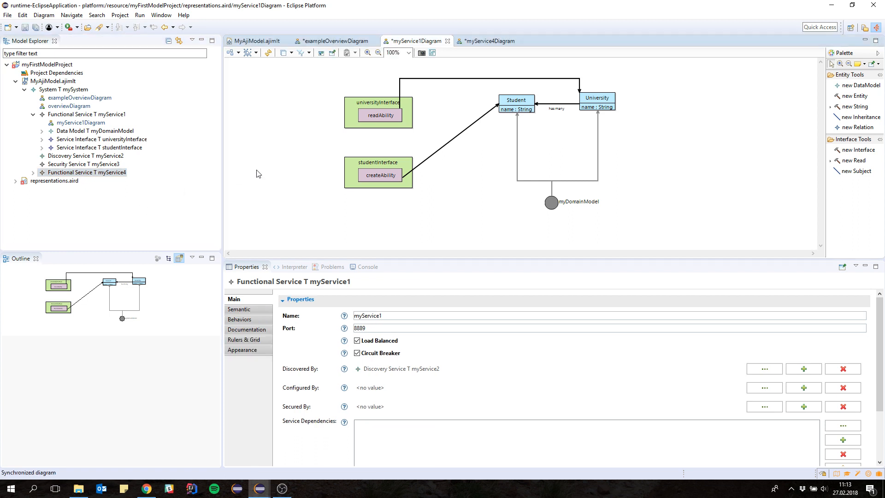
{"action": "key", "text": "ctrl+s"}
Step: Open MyAjiModel.ajimlt with the Text Editor and examine the XML source of the whole model
{"action": "left_click", "coordinate": [52, 81]}
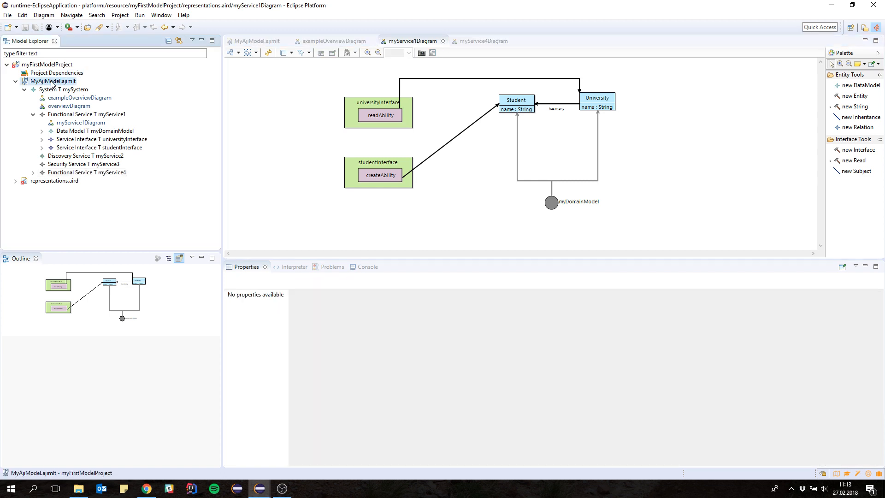
{"action": "right_click", "coordinate": [52, 83]}
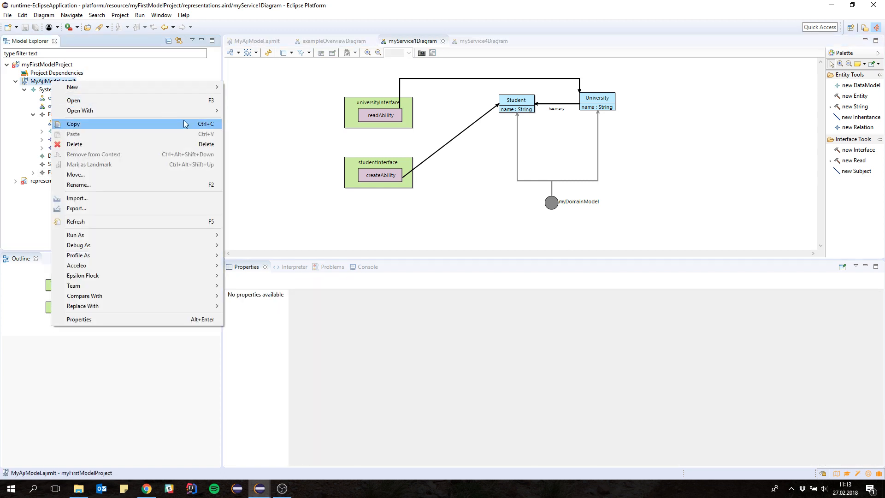
{"action": "mouse_move", "coordinate": [202, 115]}
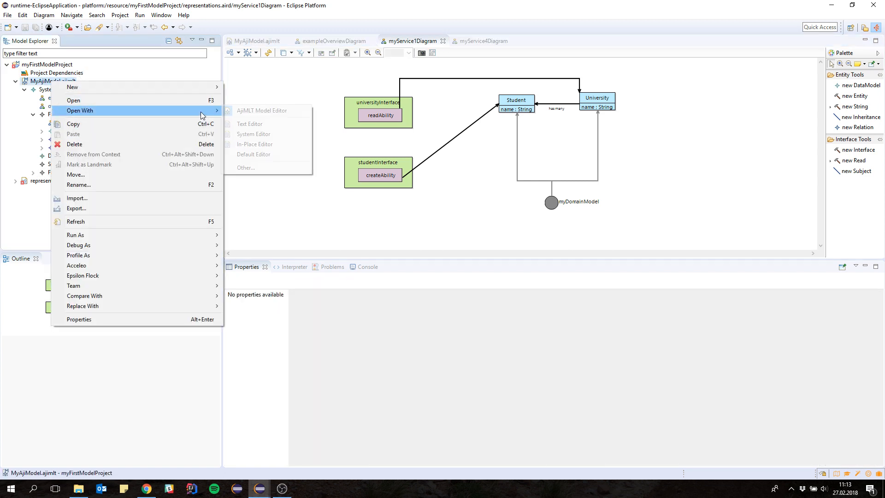
{"action": "left_click", "coordinate": [260, 124]}
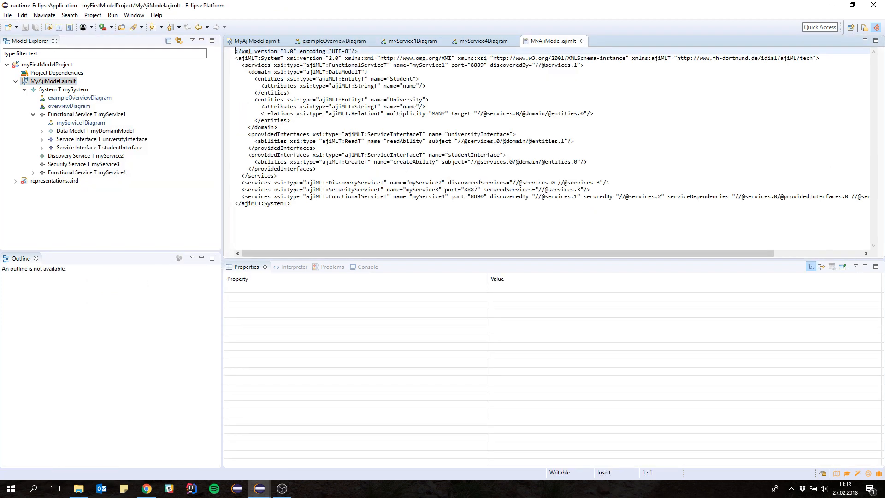
{"action": "left_click", "coordinate": [339, 134]}
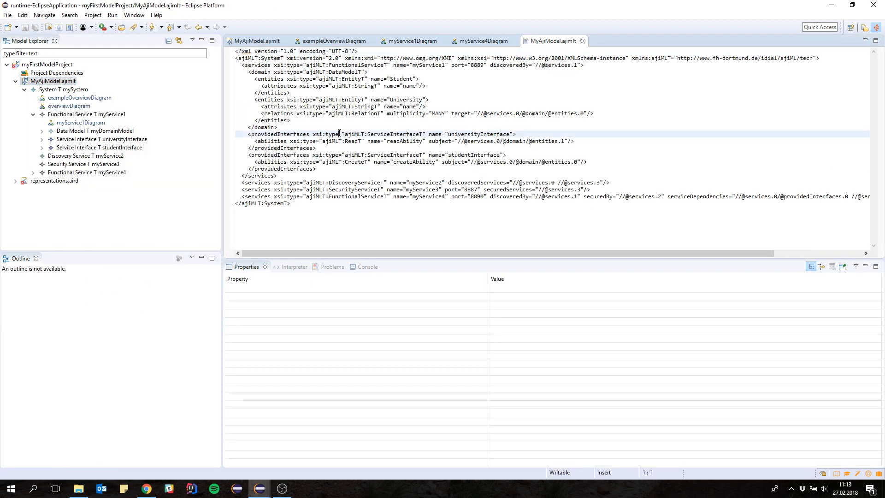
{"action": "double_click", "coordinate": [247, 51]}
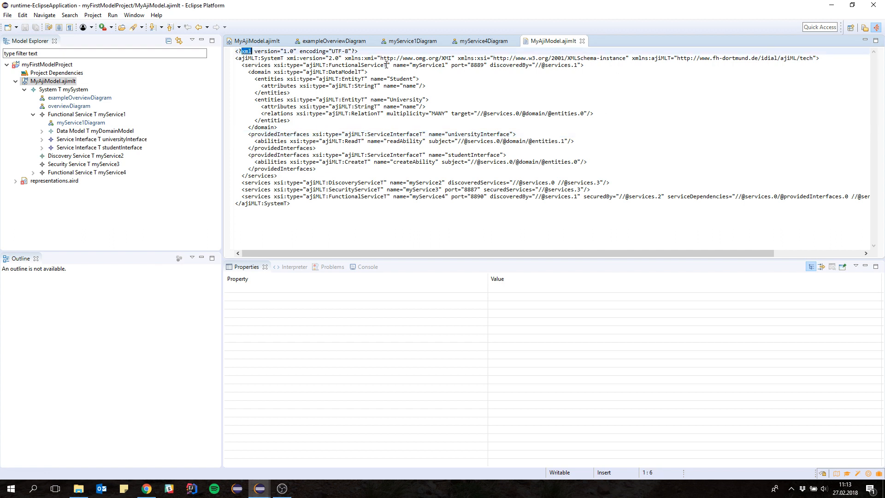
{"action": "left_click", "coordinate": [343, 85]}
{"action": "left_click_drag", "start_coordinate": [302, 208], "coordinate": [236, 51]}
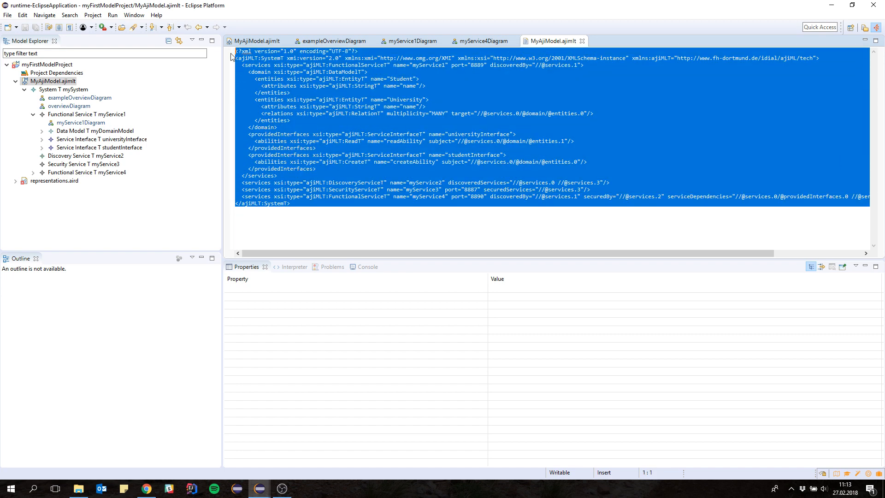
{"action": "left_click", "coordinate": [351, 210]}
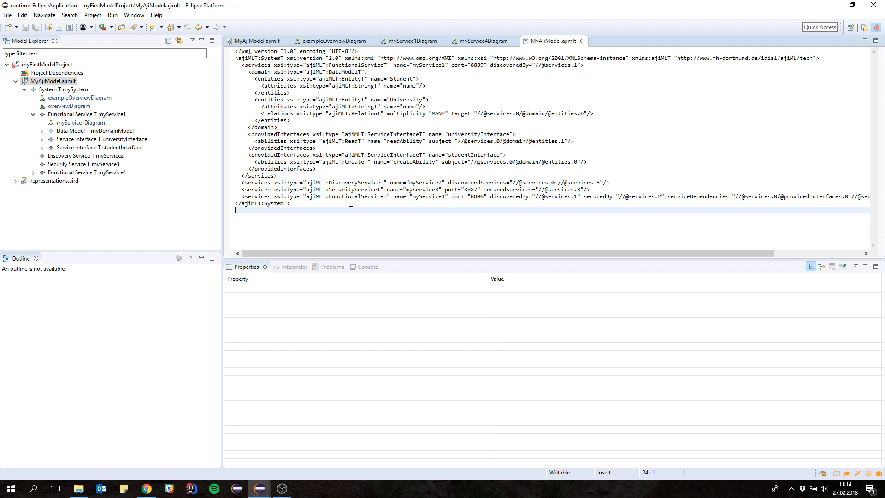
{"action": "left_click", "coordinate": [301, 204]}
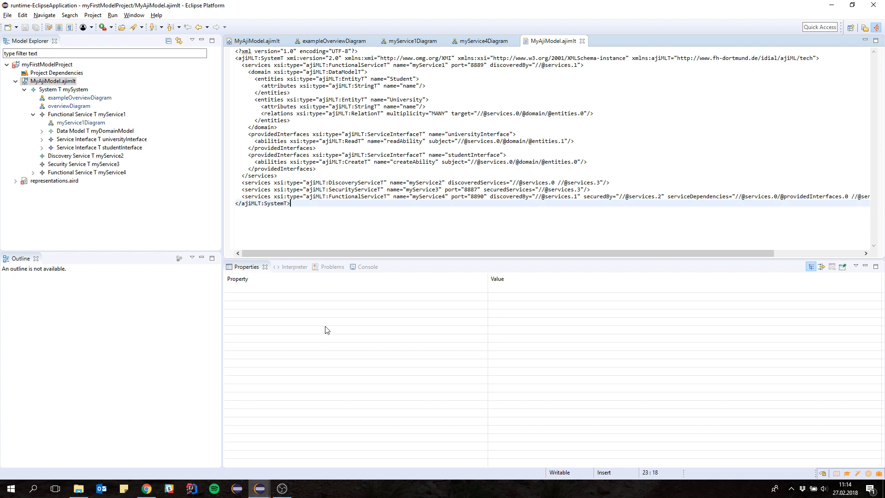